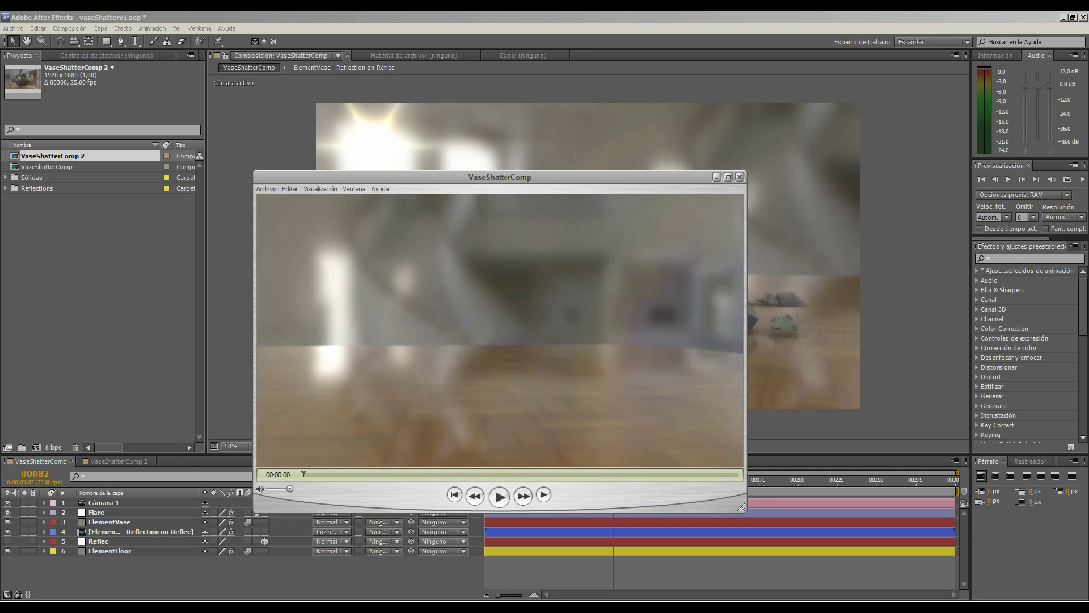
# Play the finished shattering-vase render in After Effects, then leave an empty untitled Maya scene
pyautogui.press('space')
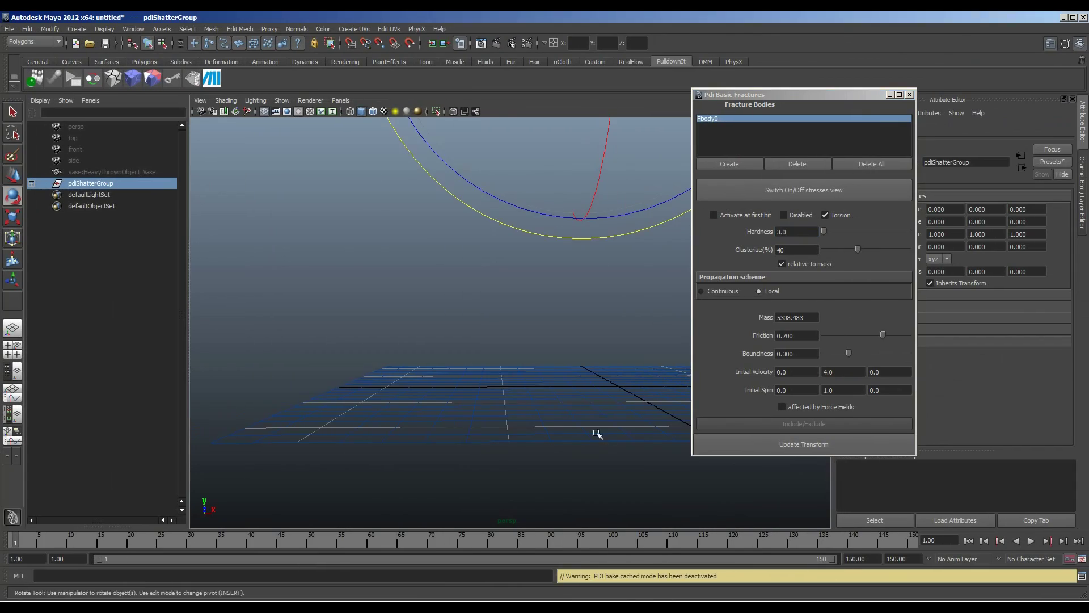
pyautogui.click(1032, 541)
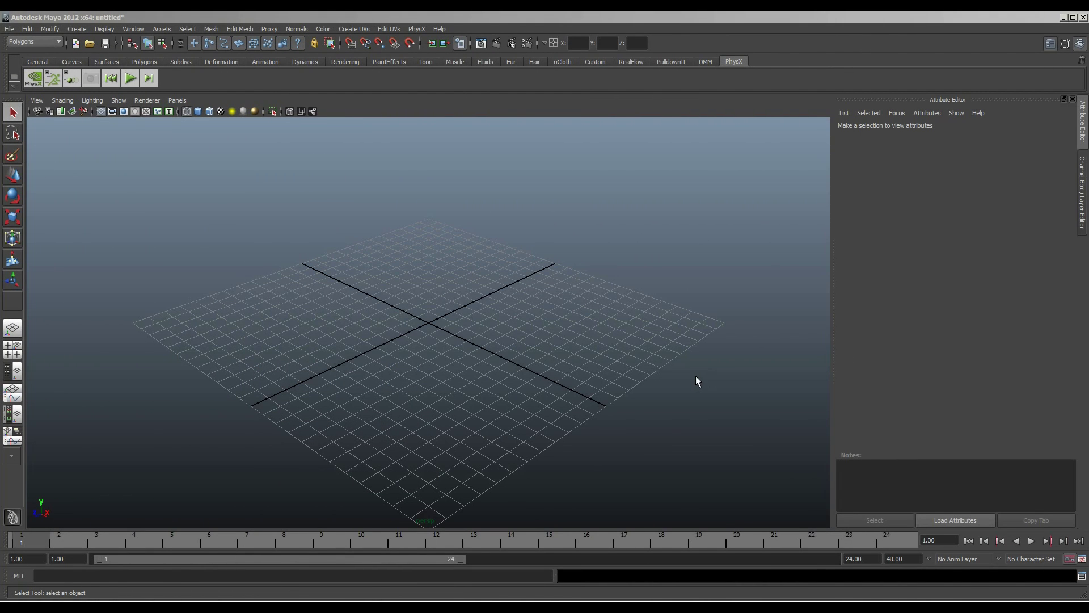
# Import the vase.obj model into the Maya scene
pyautogui.click(11, 28)
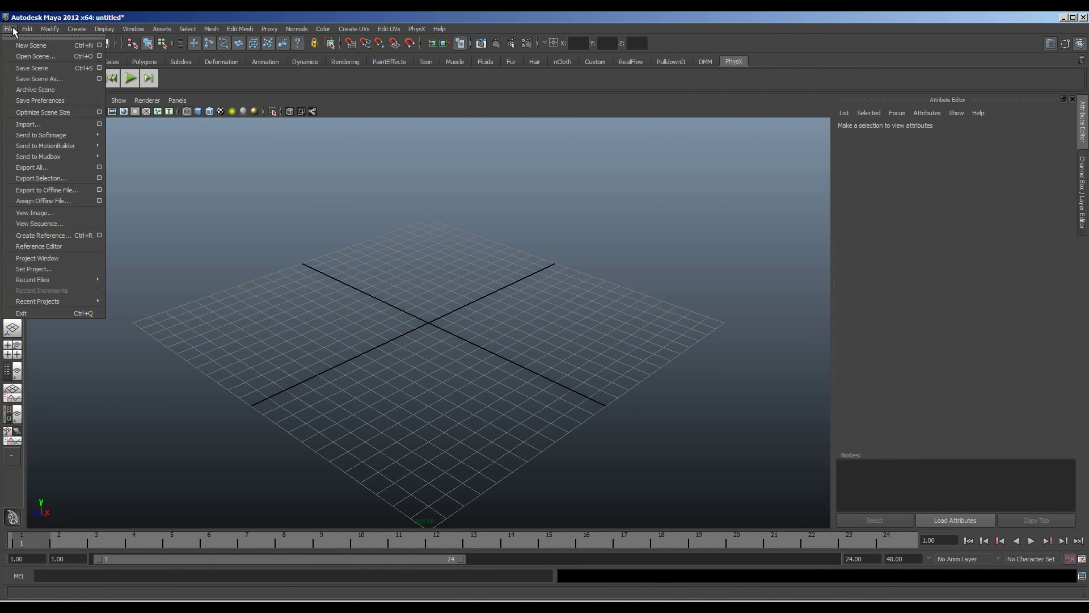
pyautogui.click(28, 123)
pyautogui.scroll(-3, 440, 258)
pyautogui.scroll(-3, 440, 258)
# Scale the HeavyThrownObject vase down to 0.052 and raise it to about 12.49 in Y
pyautogui.click(444, 294)
pyautogui.scroll(-3, 117, 413)
pyautogui.press('f')
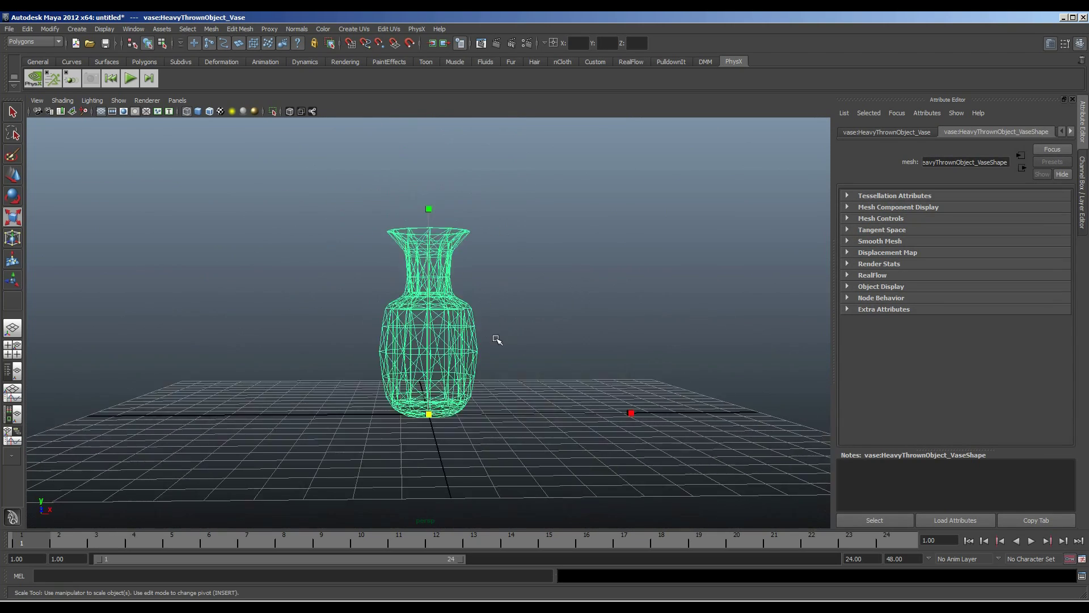
pyautogui.moveTo(467, 353); pyautogui.dragTo(428, 182)
pyautogui.moveTo(429, 387); pyautogui.dragTo(409, 398)
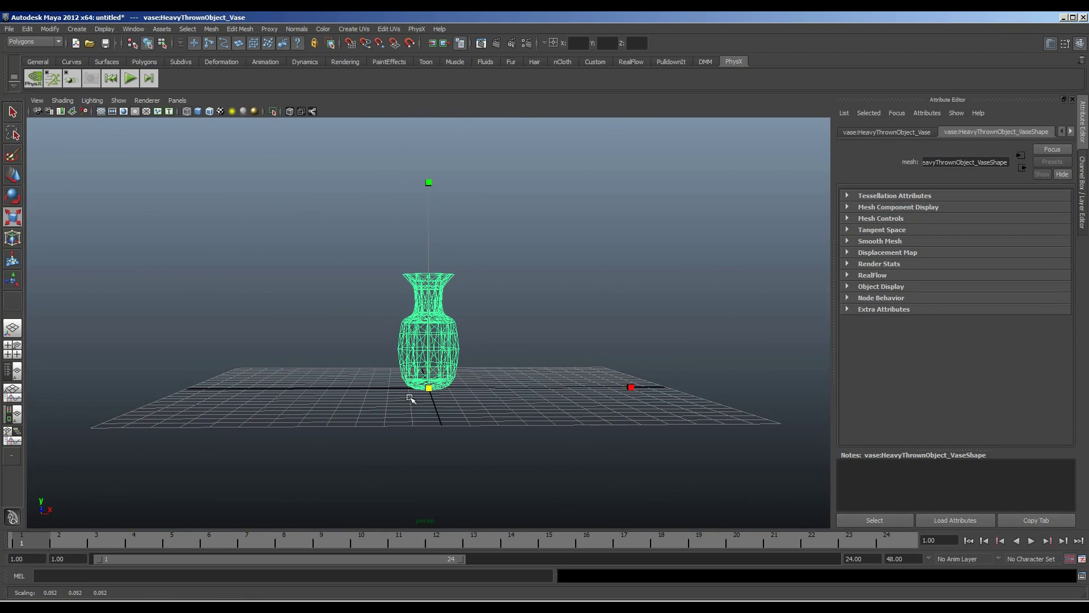
pyautogui.press('w')
pyautogui.scroll(-2, 428, 183)
pyautogui.moveTo(430, 244); pyautogui.dragTo(430, 88)
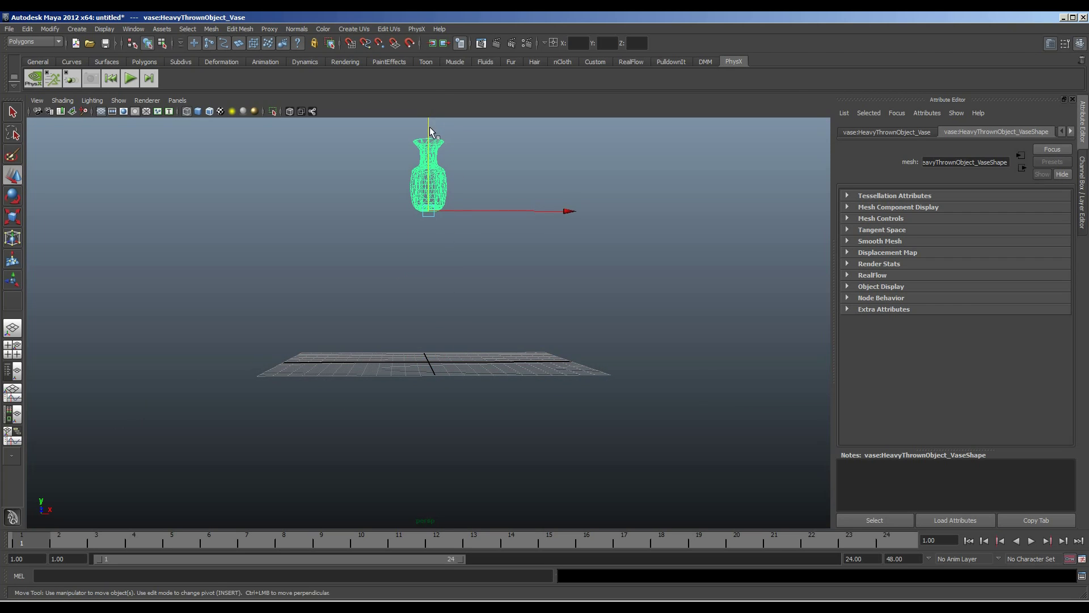
pyautogui.moveTo(475, 145); pyautogui.dragTo(503, 284)
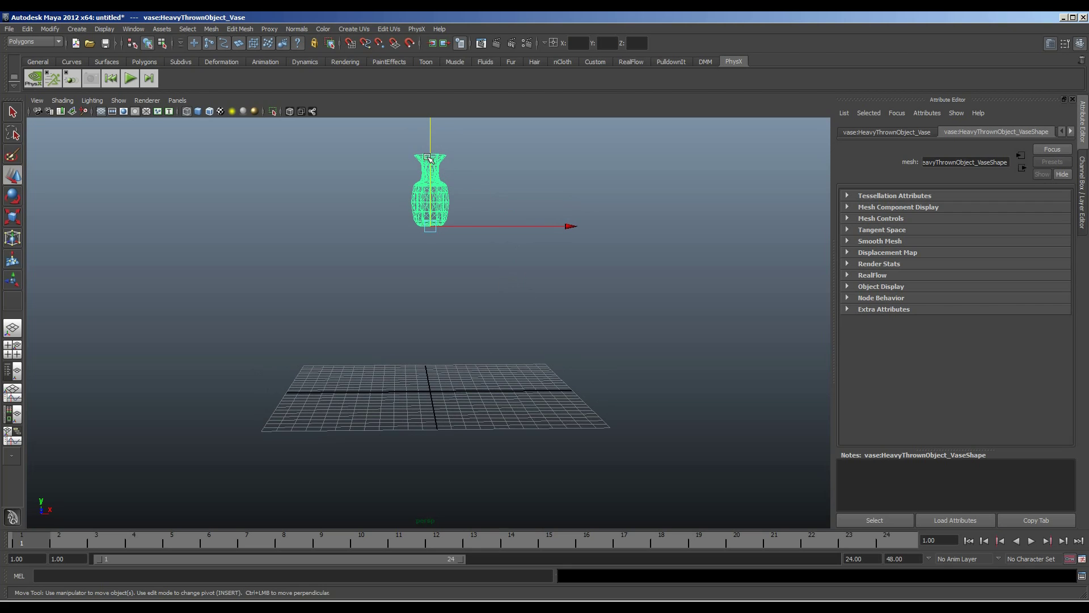
pyautogui.press('f')
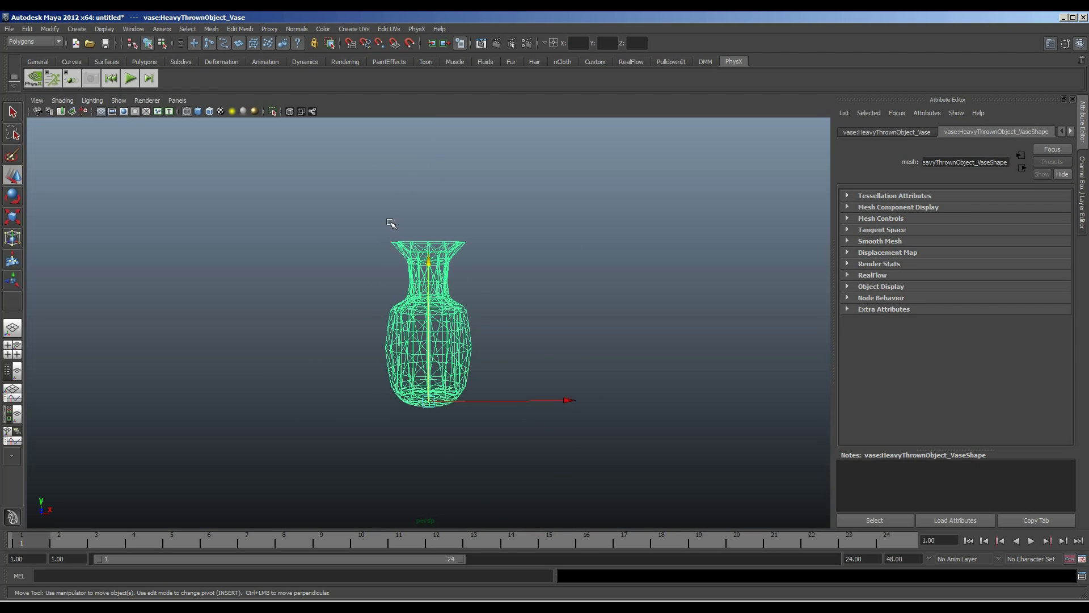
# Smooth the vase mesh and display it smooth shaded
pyautogui.click(211, 29)
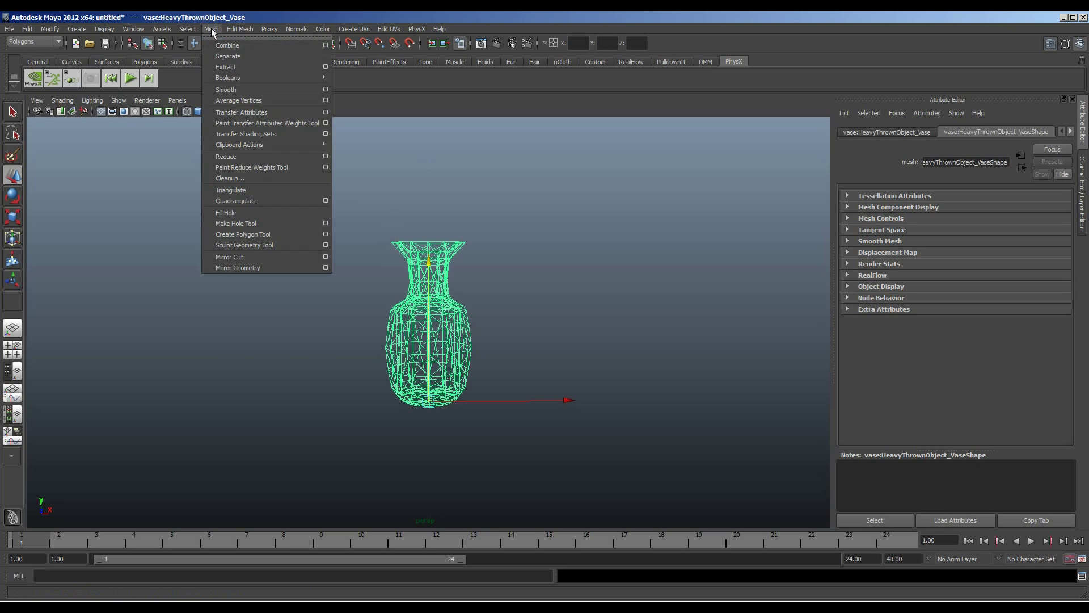
pyautogui.click(227, 89)
pyautogui.click(497, 320)
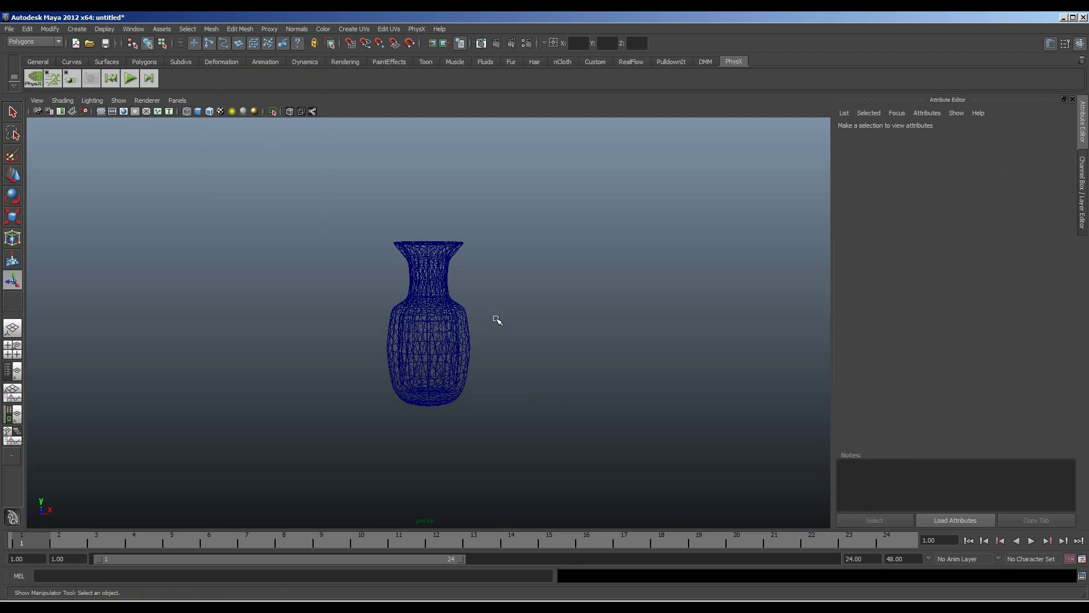
pyautogui.press('5')
pyautogui.scroll(-2, 497, 320)
pyautogui.scroll(-2, 497, 320)
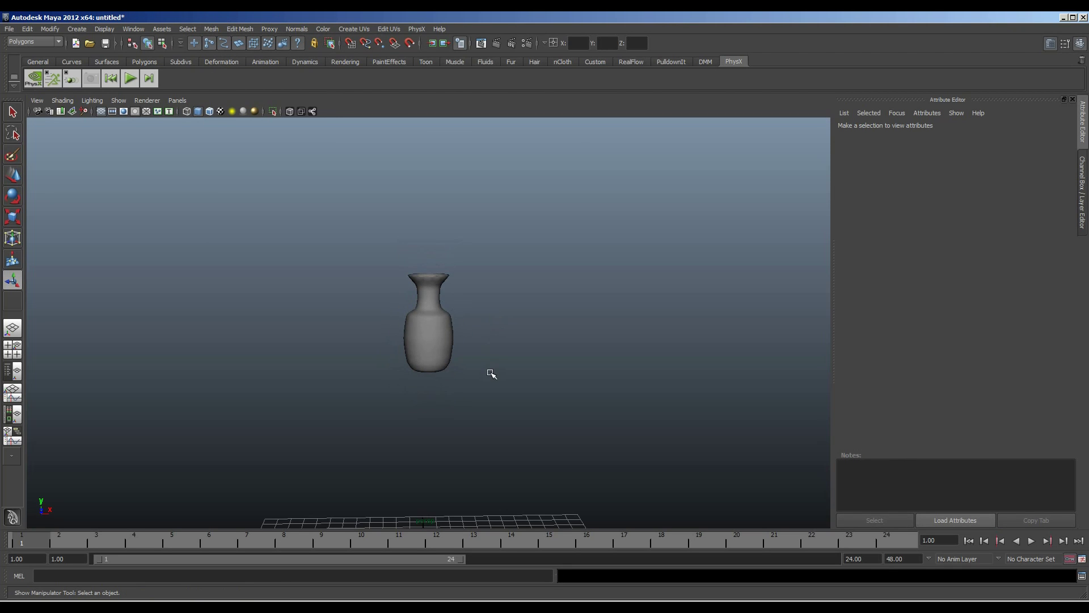
pyautogui.moveTo(492, 374); pyautogui.dragTo(484, 325)
# Tilt the vase about 29° sideways and bring up the PulldownIt shelf
pyautogui.click(423, 175)
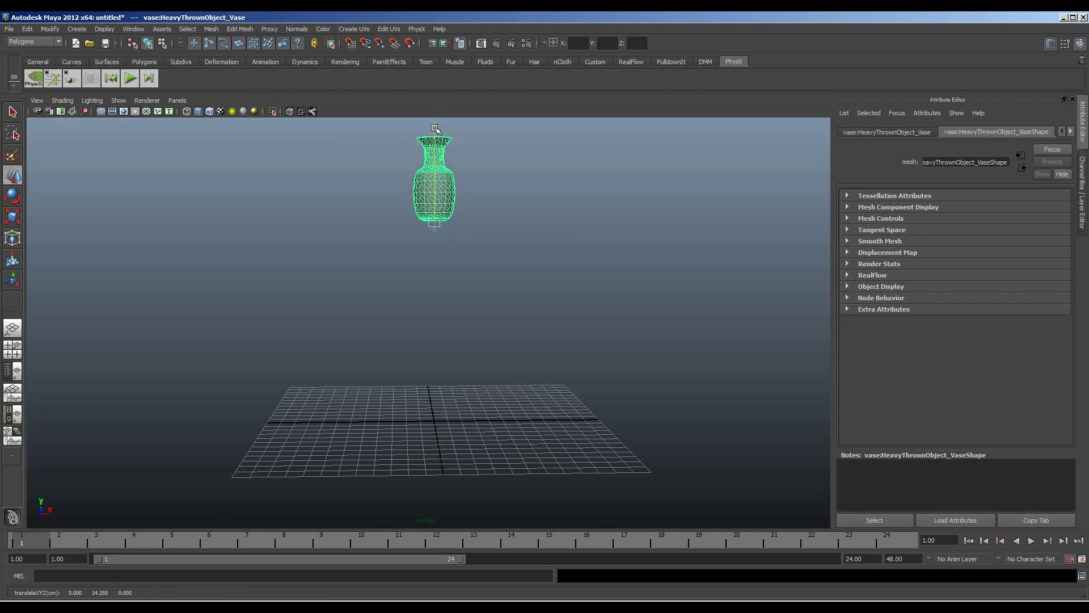
pyautogui.press('w')
pyautogui.press('e')
pyautogui.moveTo(244, 160)
pyautogui.mouseDown()
pyautogui.moveTo(230, 271)
pyautogui.moveTo(502, 259)
pyautogui.mouseUp()
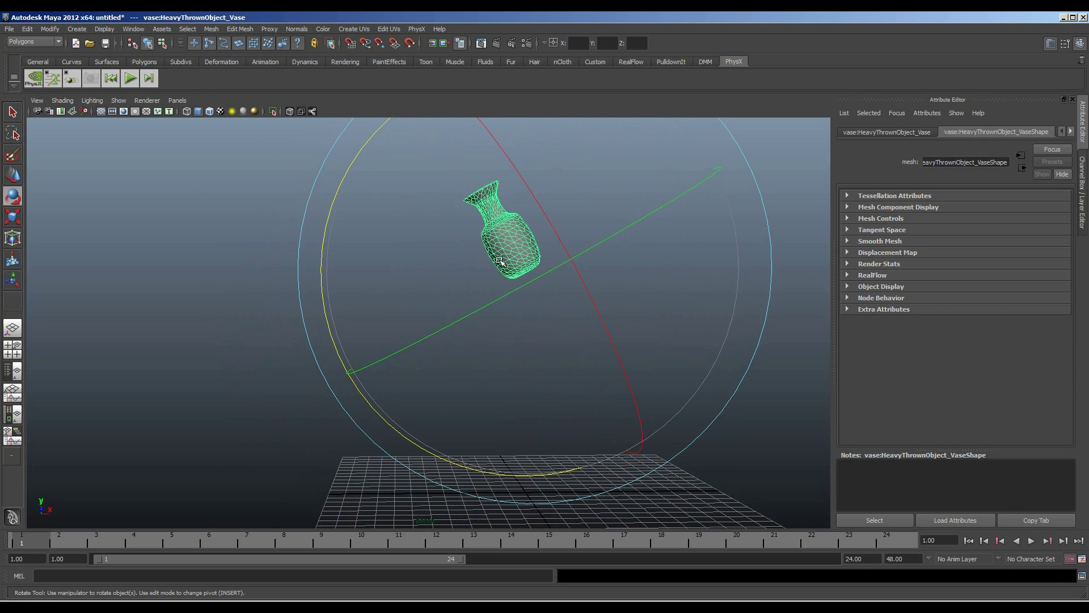
pyautogui.click(671, 62)
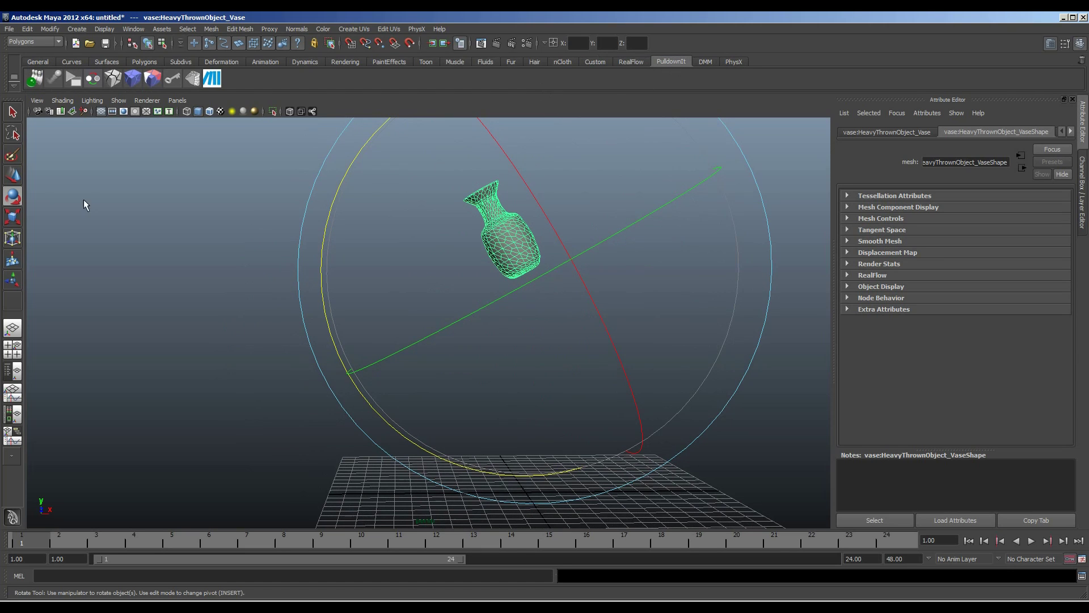
# Use ShatterIt with Num Shards 200 to break the vase, then clear the selection
pyautogui.click(113, 80)
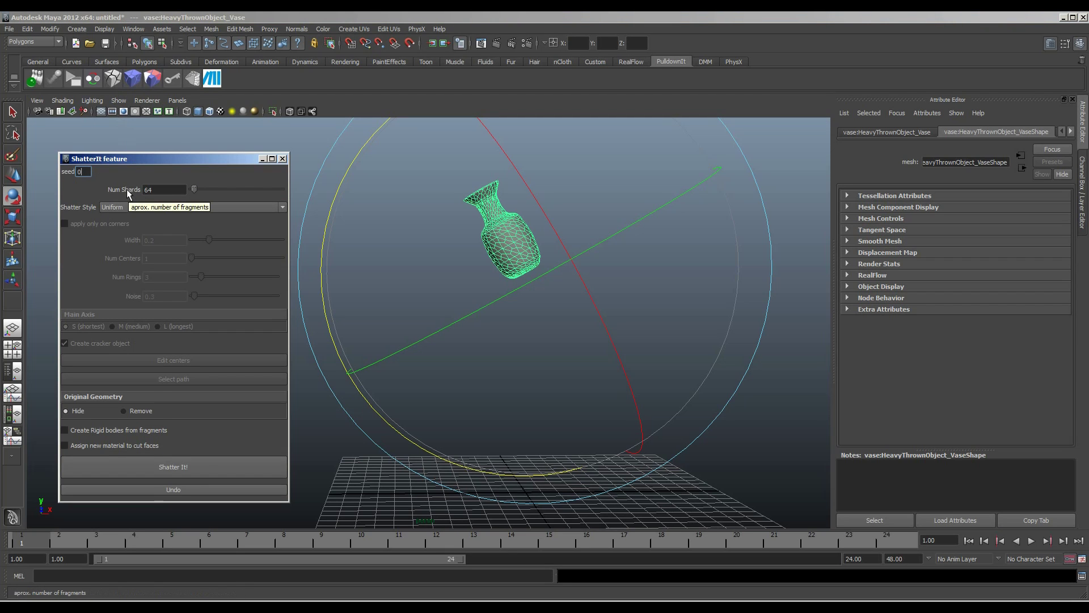
pyautogui.doubleClick(156, 189)
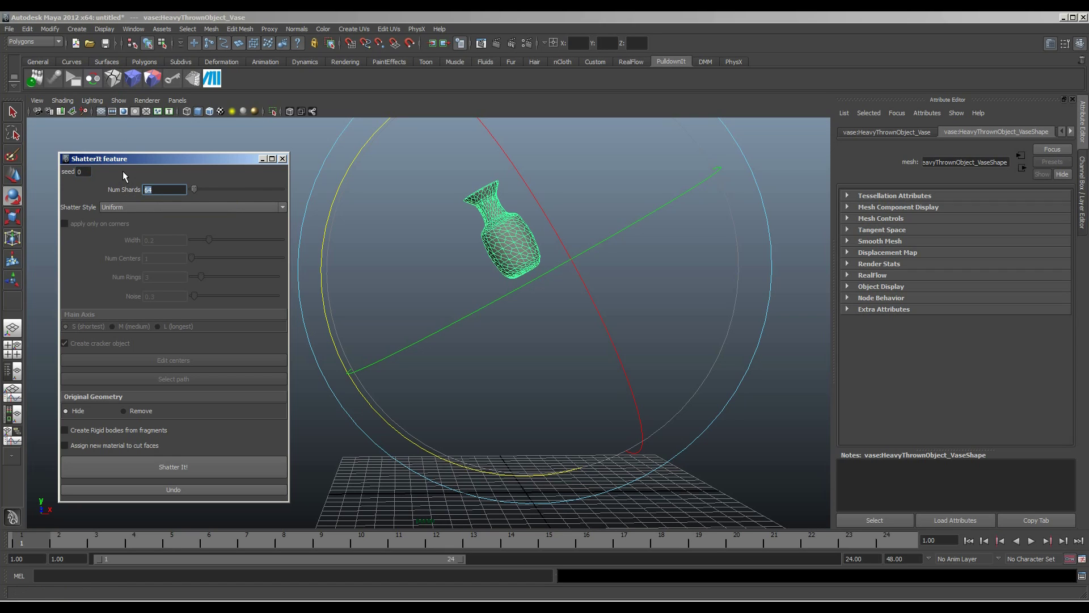
pyautogui.write('200')
pyautogui.press('Return')
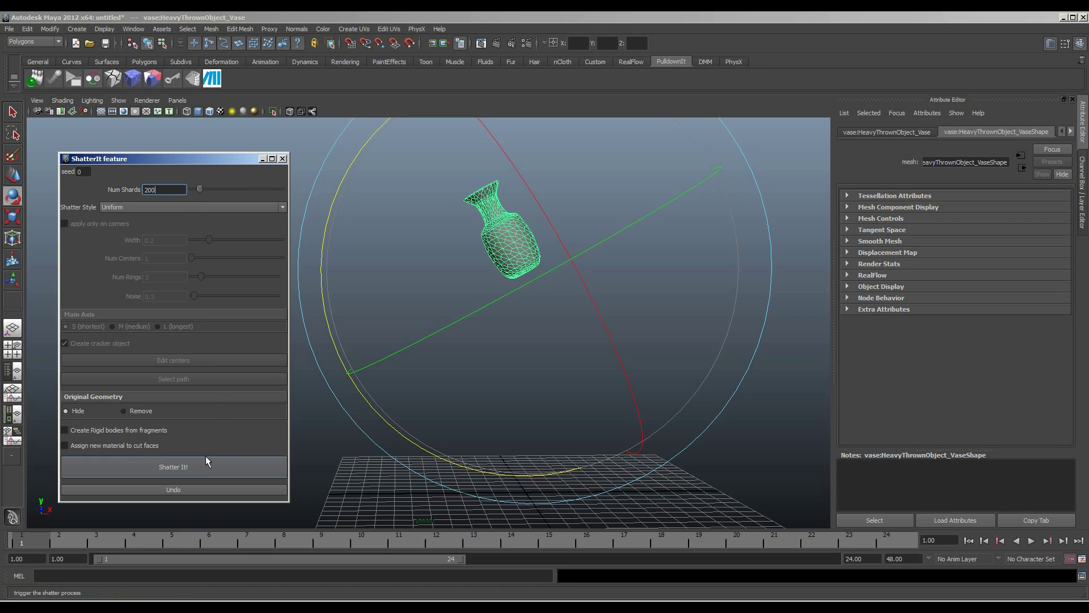
pyautogui.click(199, 462)
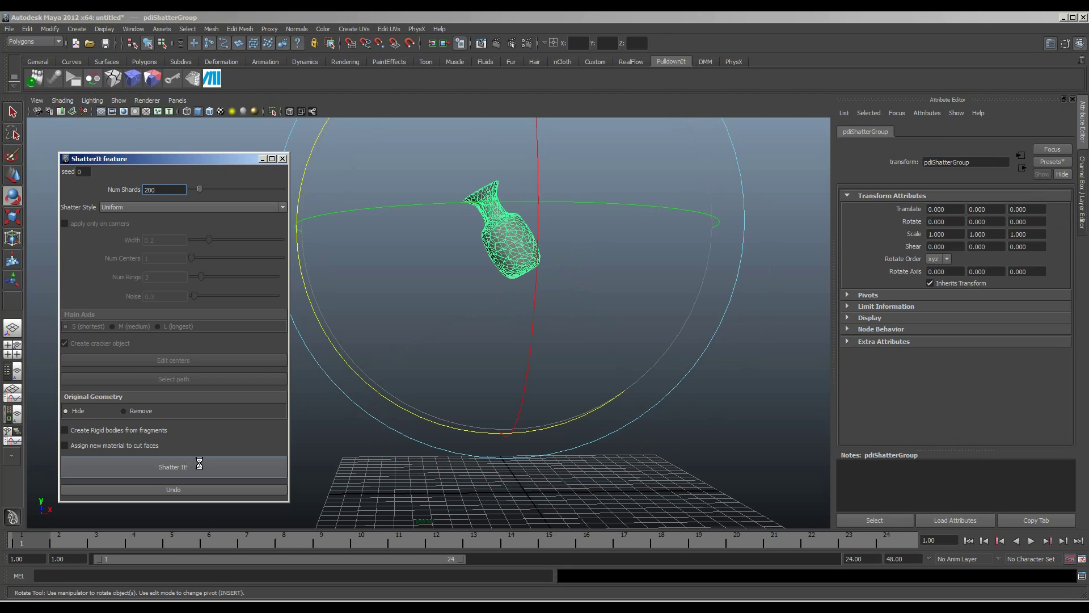
pyautogui.click(767, 353)
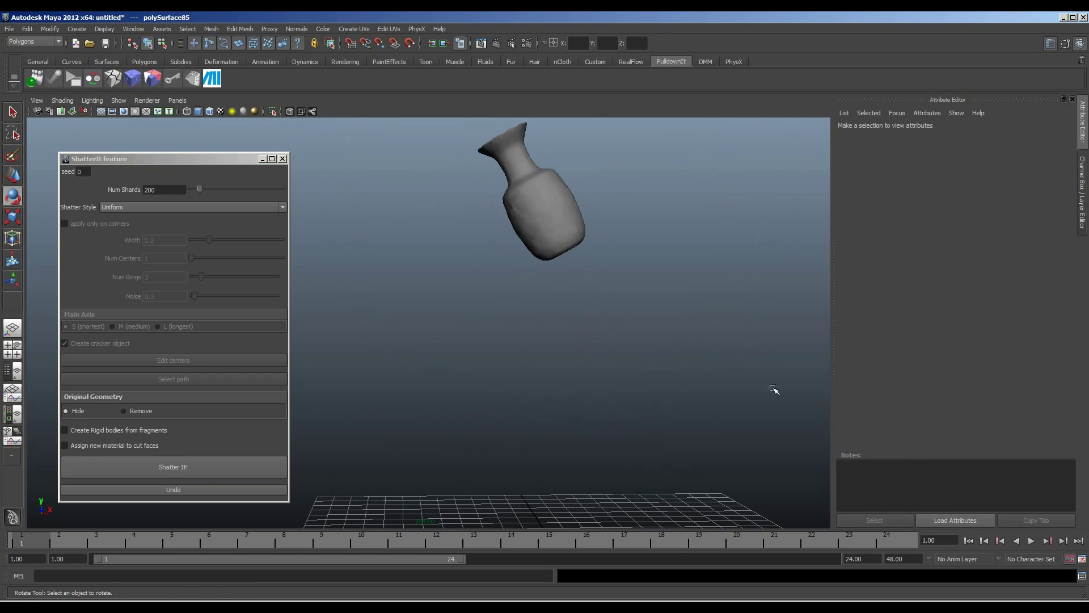
pyautogui.click(283, 158)
# Show the Outliner beside the viewport, then select and frame pdiShatterGroup
pyautogui.click(16, 373)
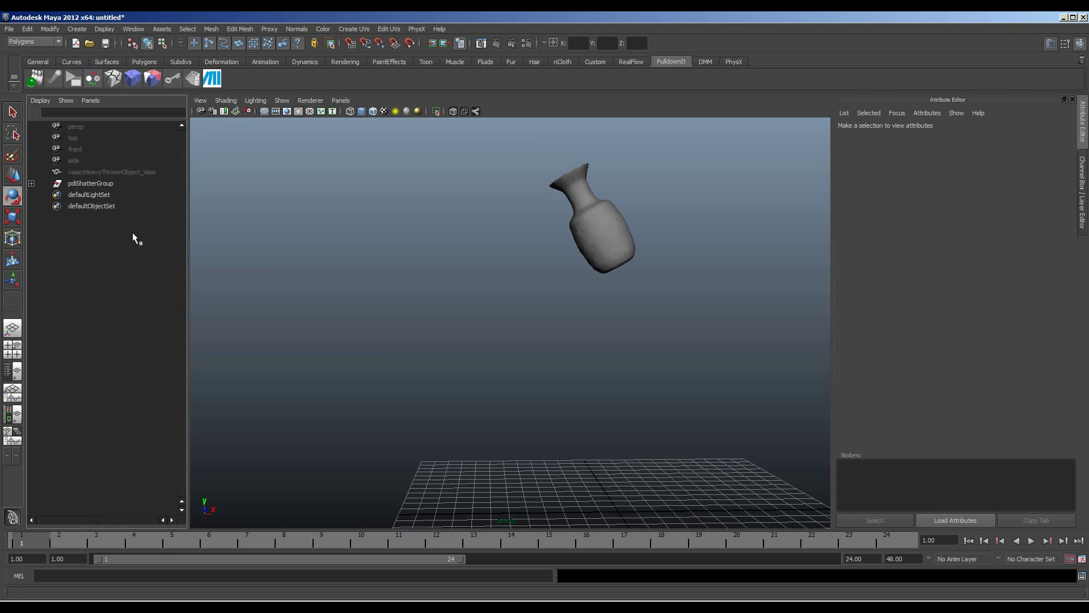
pyautogui.click(100, 184)
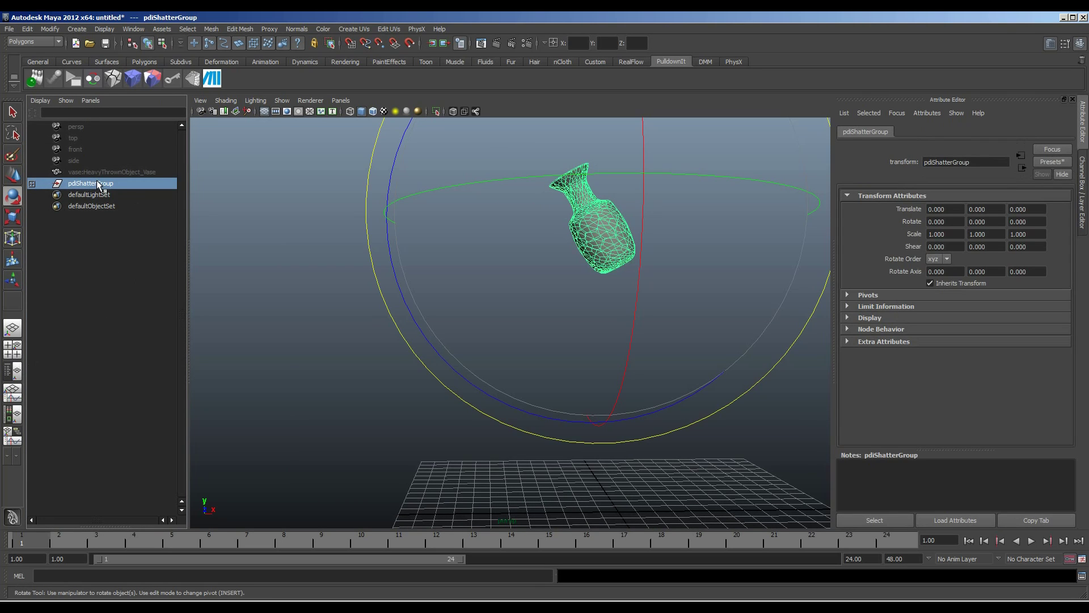
pyautogui.press('f')
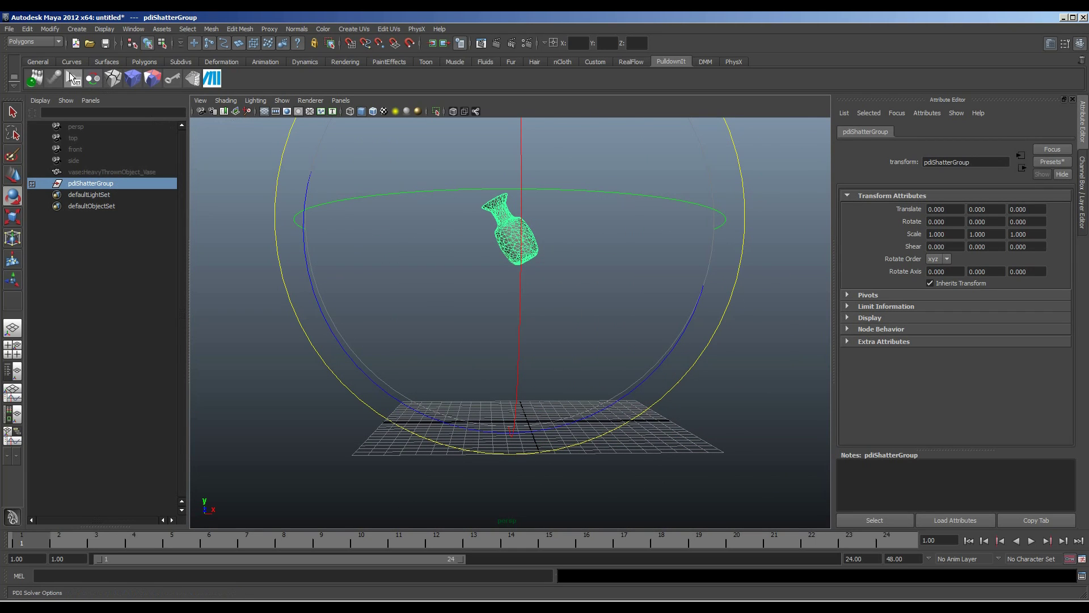
# In PDI Solver Options, use the Maya grid as ground and set quality to High
pyautogui.click(70, 72)
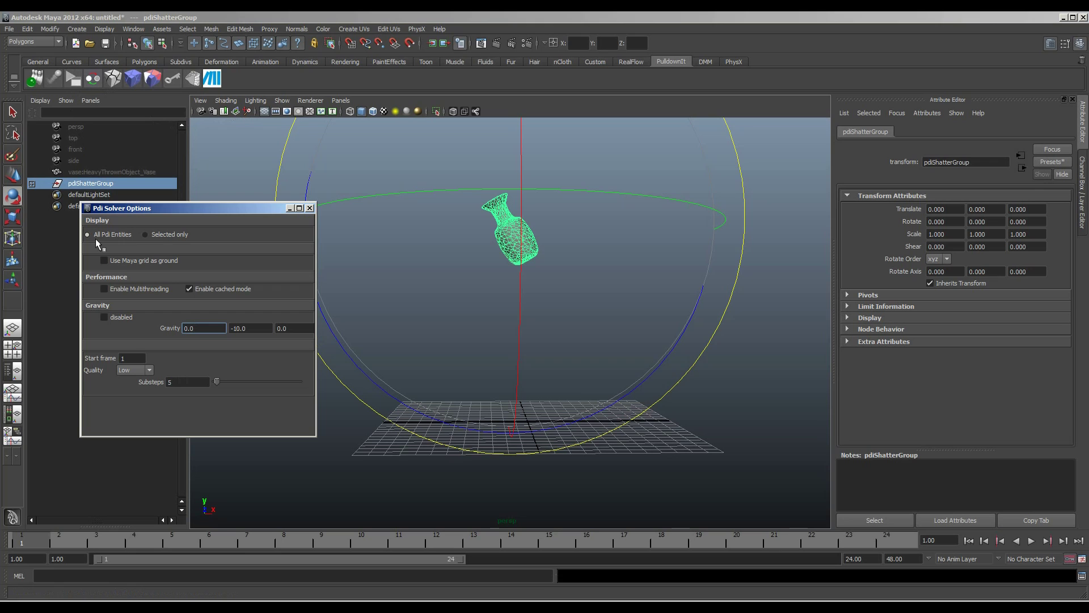
pyautogui.click(115, 261)
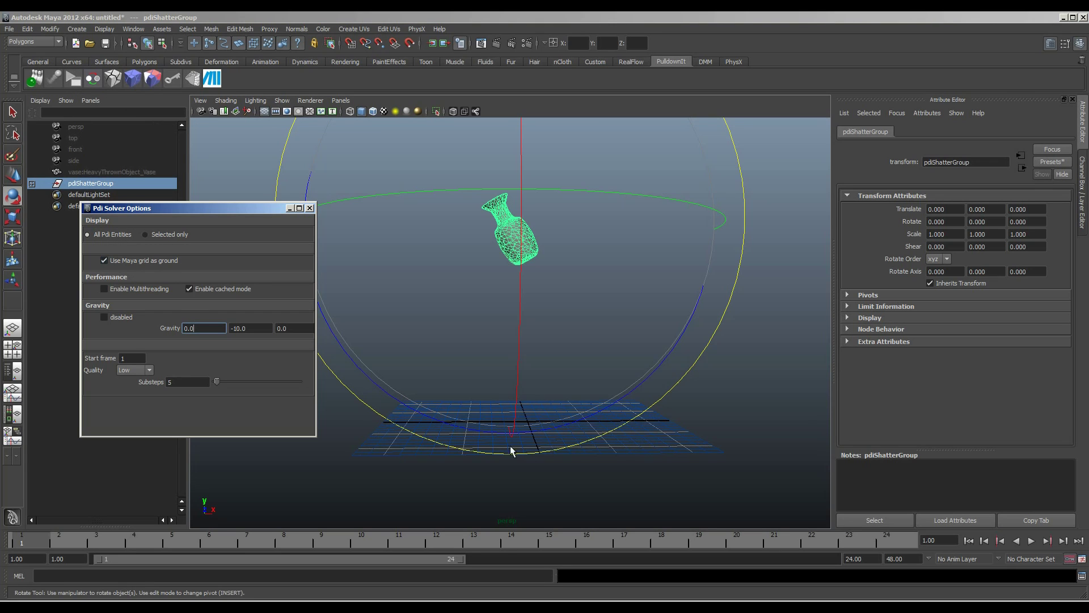
pyautogui.click(166, 258)
pyautogui.click(157, 261)
pyautogui.click(148, 370)
pyautogui.click(117, 401)
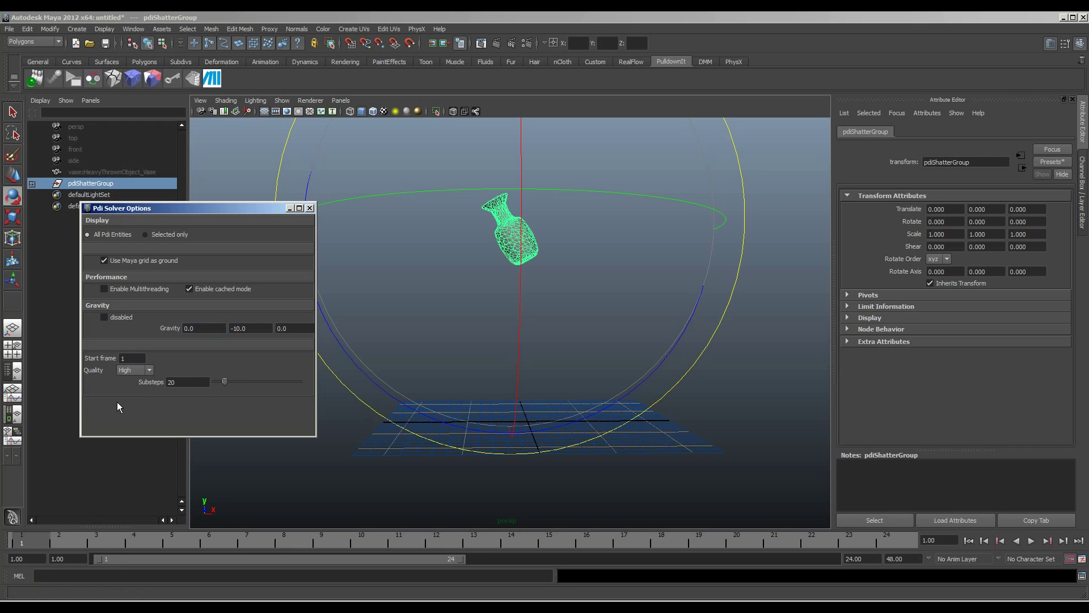
pyautogui.click(310, 207)
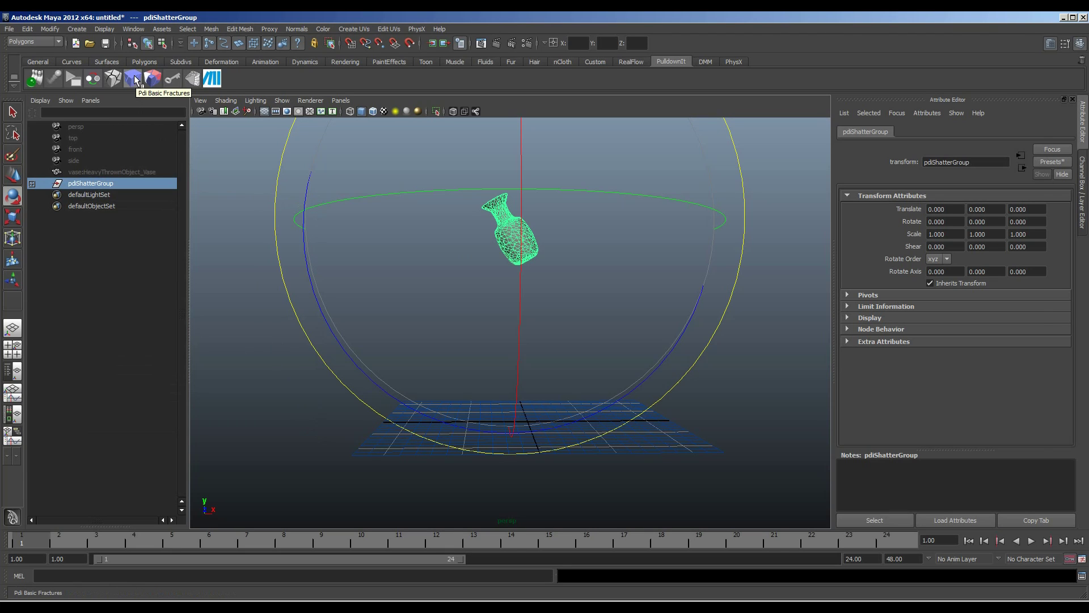
# Create fracture body Fbody0 from the shards (Hardness 50, Clusterize 40%, Friction 0.700)
pyautogui.click(134, 79)
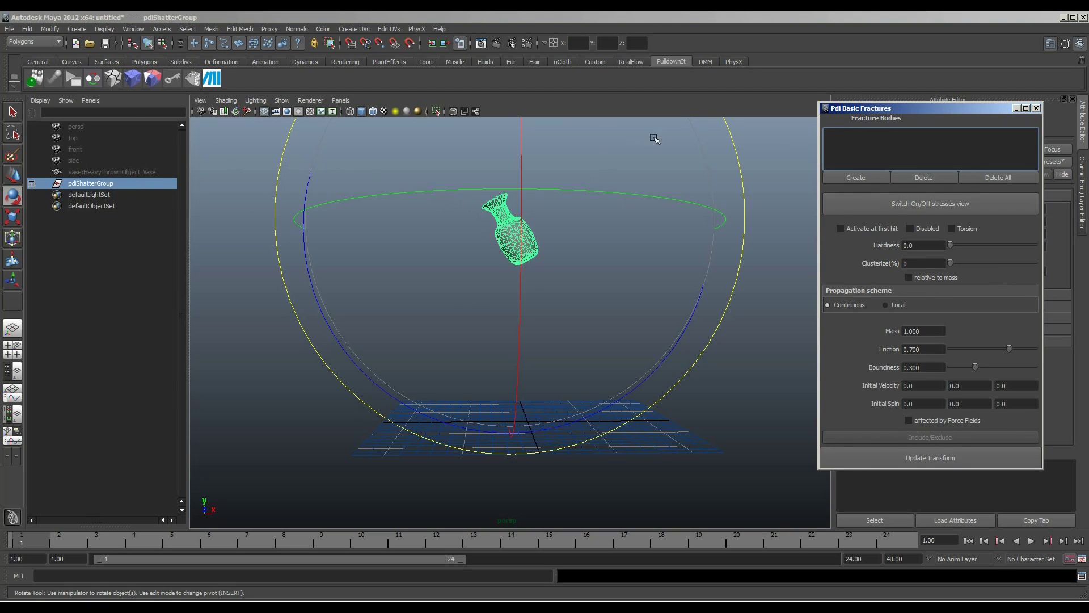
pyautogui.click(845, 178)
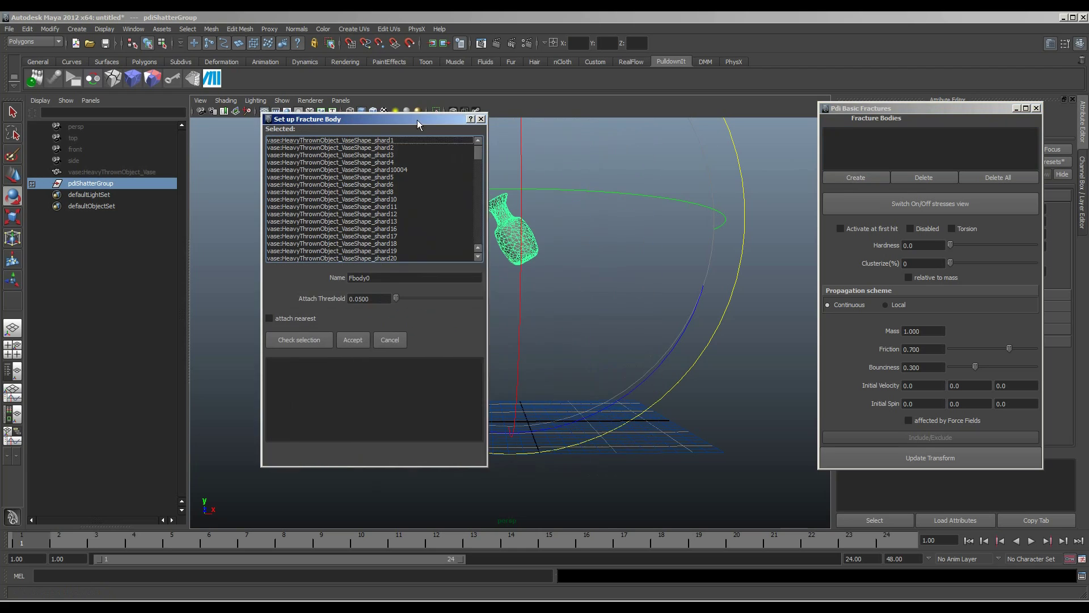
pyautogui.click(279, 338)
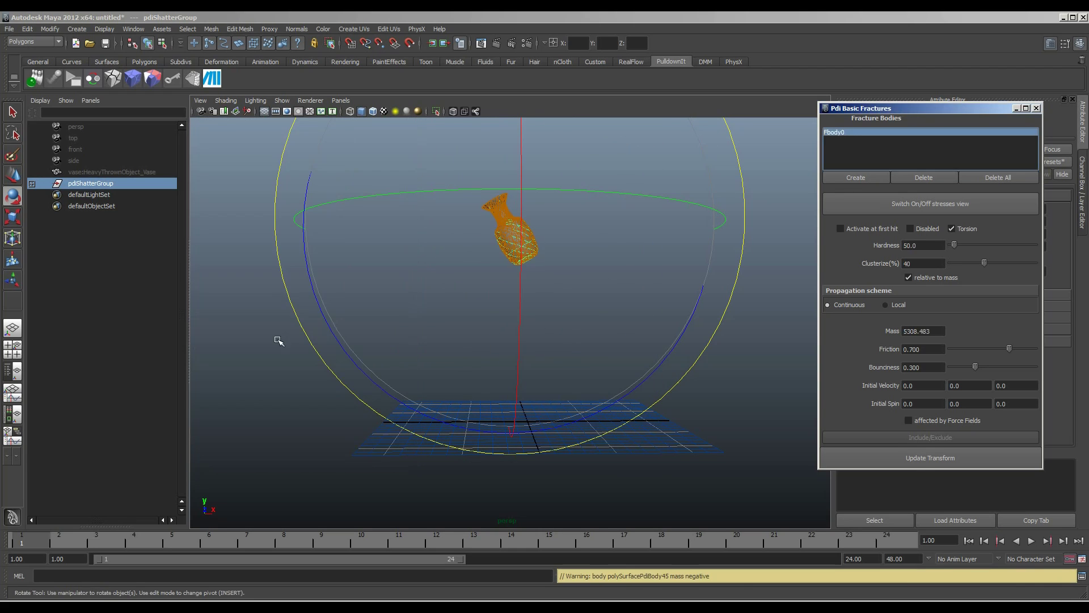
pyautogui.moveTo(885, 108); pyautogui.dragTo(726, 107)
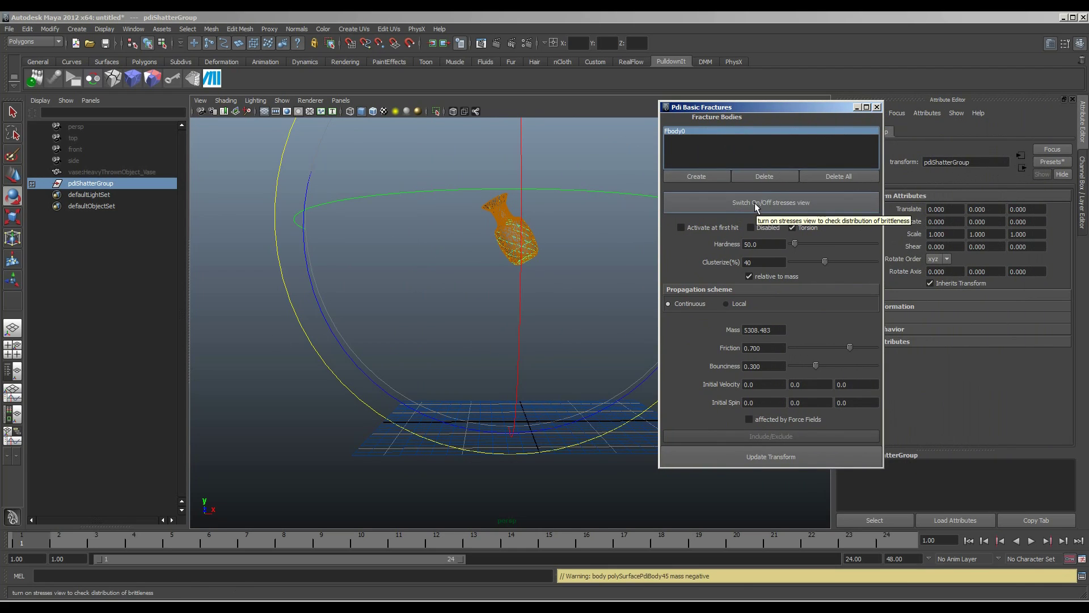
# Turn on the stresses view, deselect the shards and zoom in on the vase
pyautogui.click(755, 204)
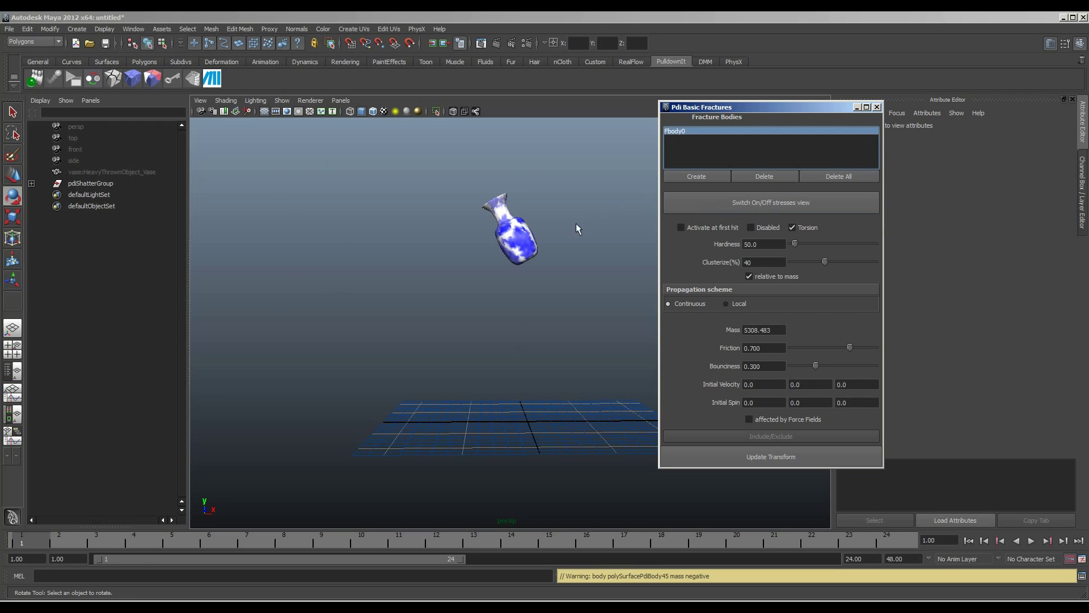
pyautogui.moveTo(415, 312); pyautogui.dragTo(577, 171)
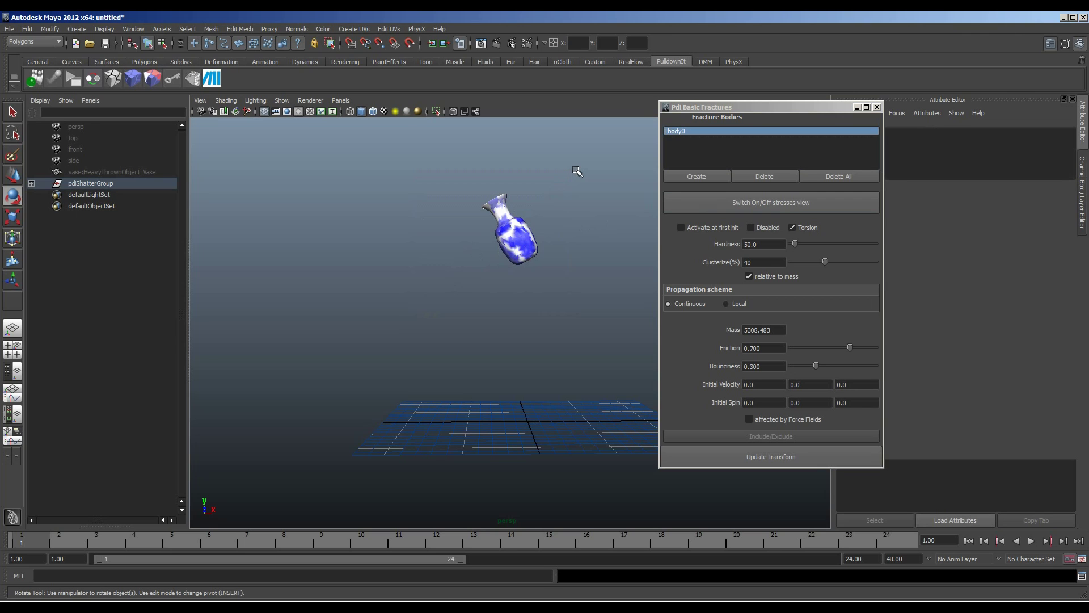
pyautogui.click(577, 171)
pyautogui.scroll(2, 353, 246)
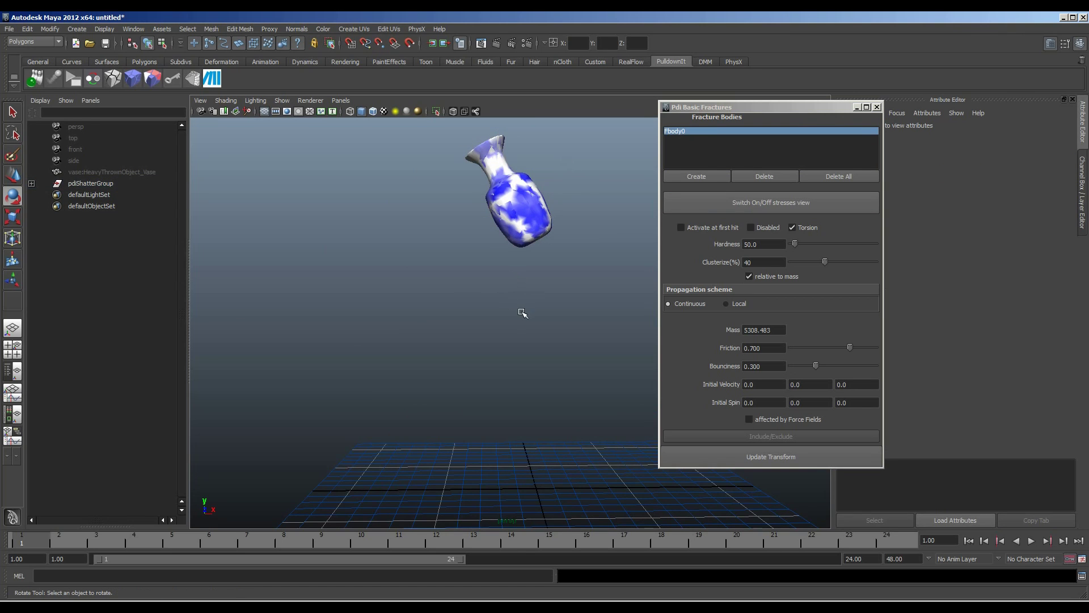
pyautogui.scroll(1, 523, 313)
pyautogui.moveTo(737, 107); pyautogui.dragTo(770, 95)
# Set a new animation end frame and play the simulation from frame 1 to watch the fall
pyautogui.moveTo(866, 559); pyautogui.dragTo(825, 560)
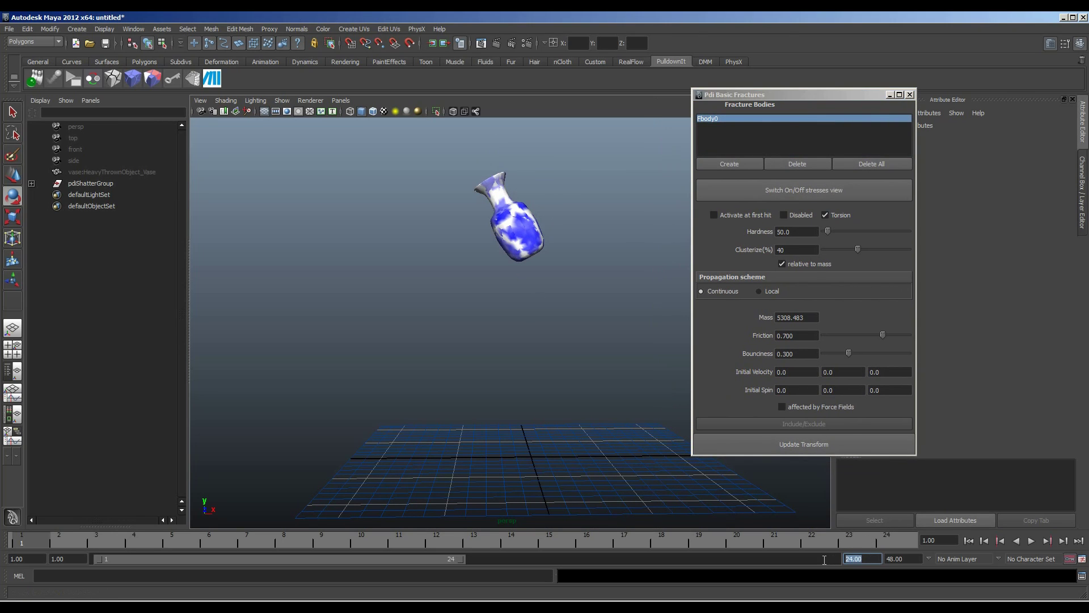
pyautogui.write('150')
pyautogui.press('Return')
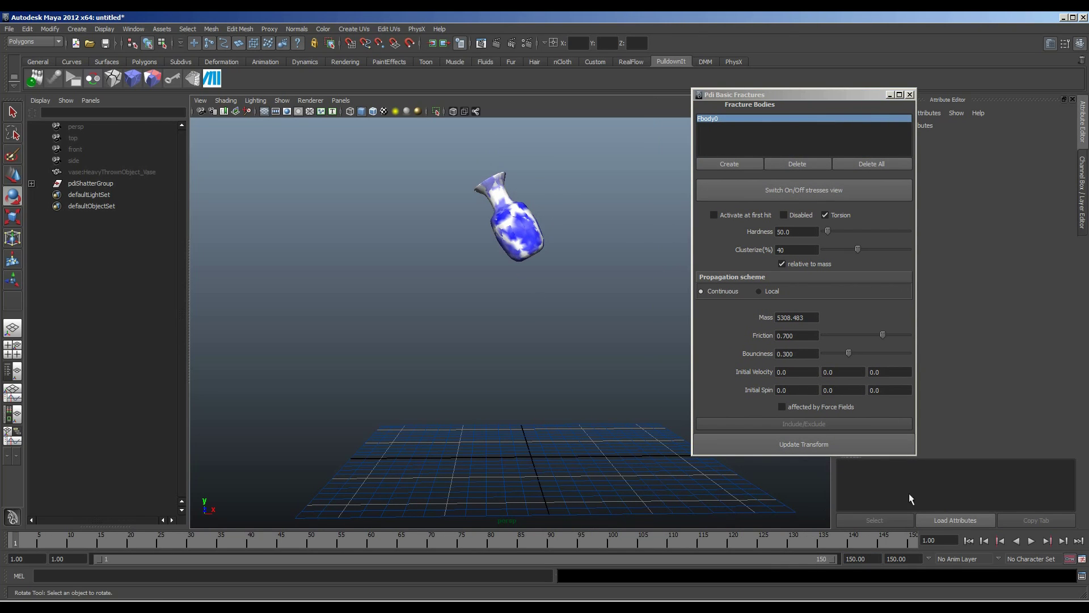
pyautogui.click(1032, 540)
pyautogui.click(1032, 540)
pyautogui.click(969, 541)
pyautogui.click(109, 184)
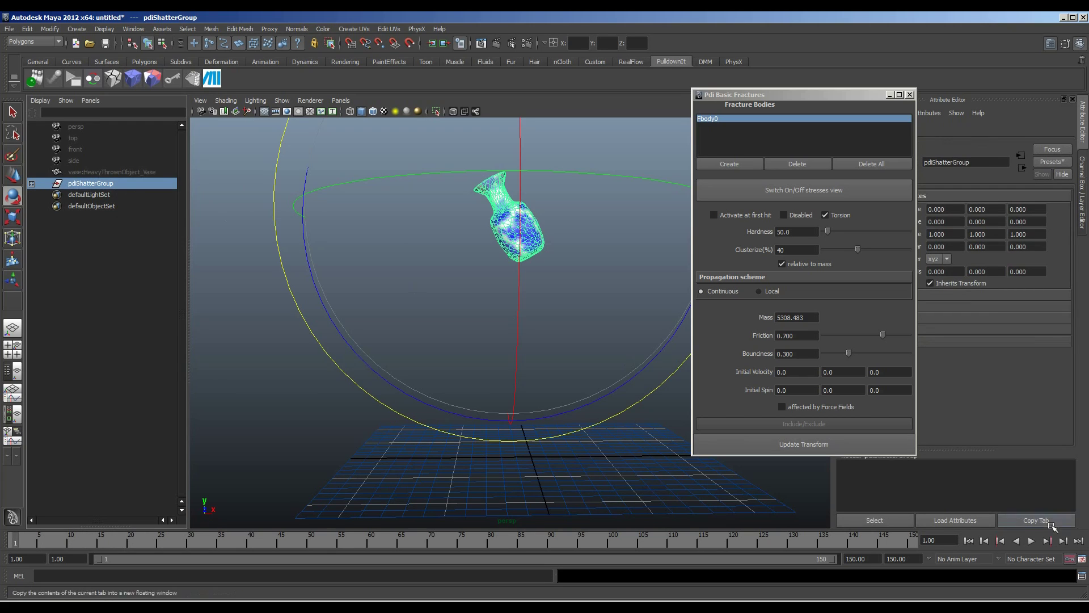
pyautogui.click(1033, 541)
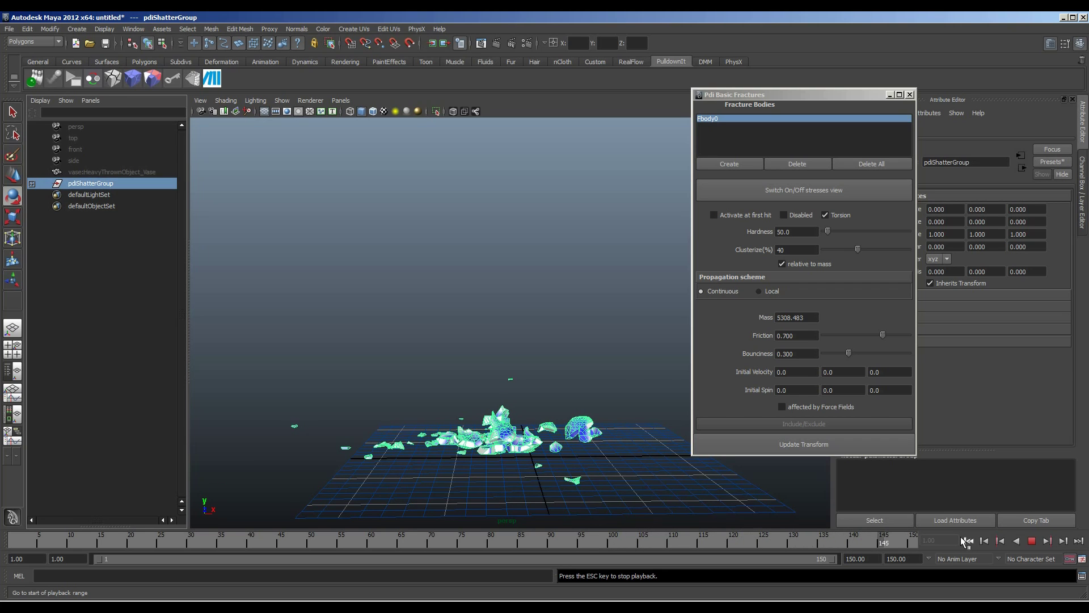
pyautogui.click(969, 541)
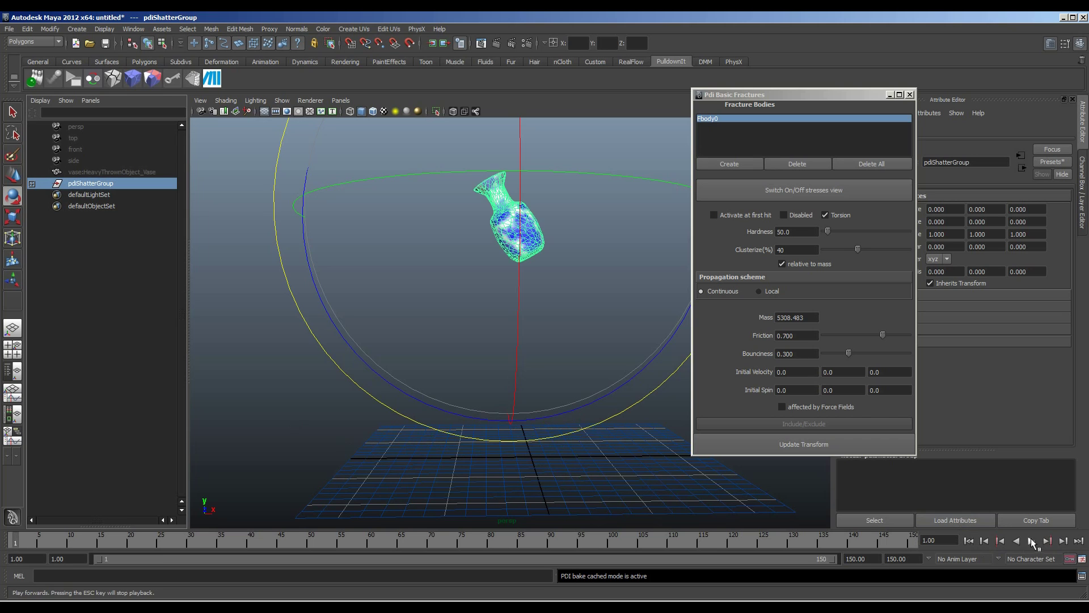
pyautogui.click(1031, 540)
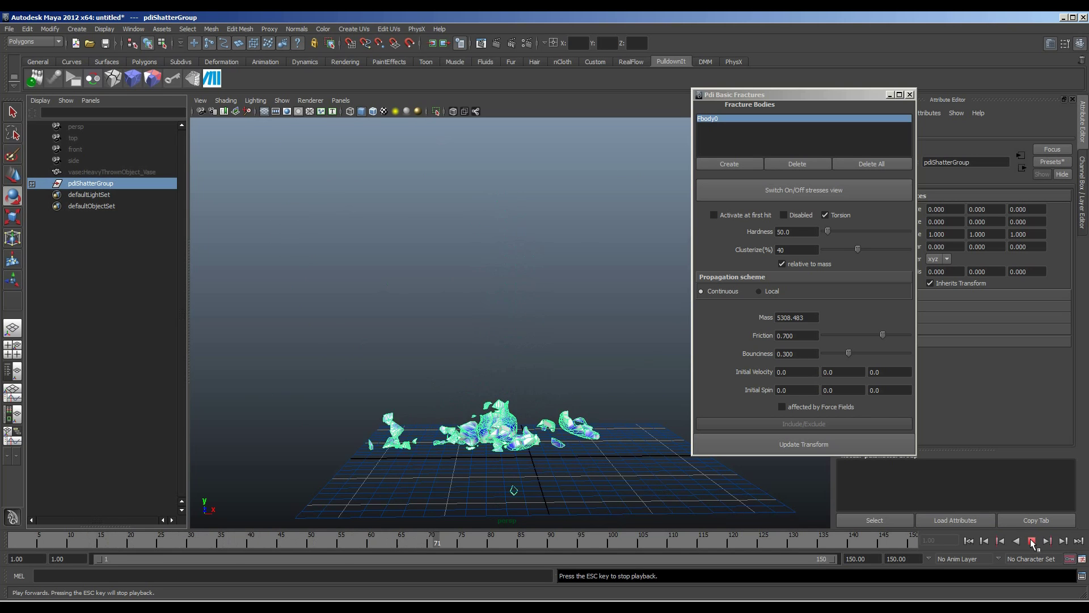
# Switch fracture propagation to Local, edit the initial spin values, and replay the simulation
pyautogui.click(759, 291)
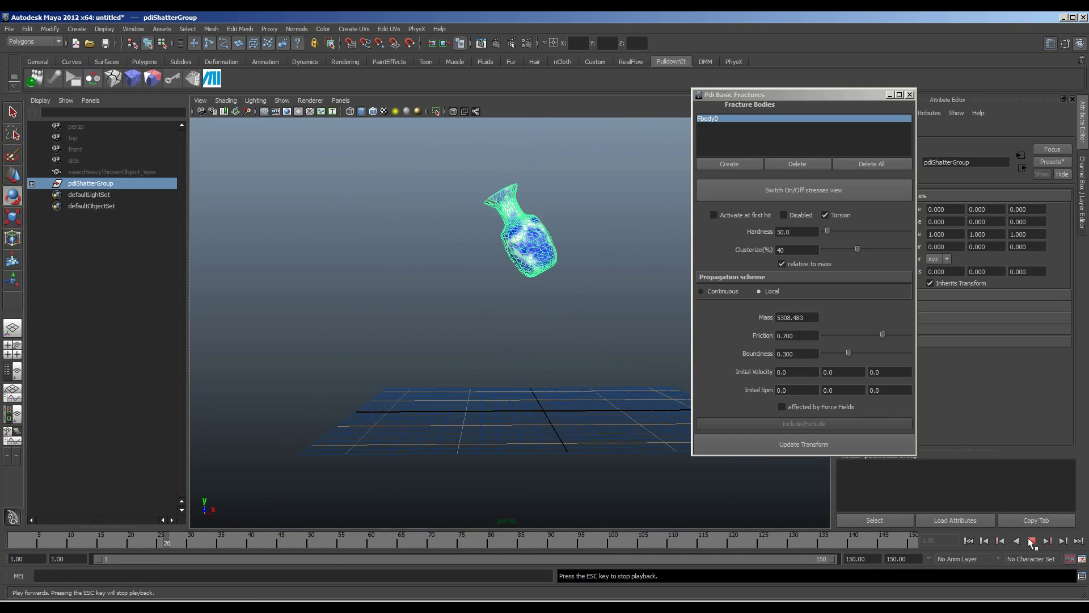
pyautogui.write('2')
pyautogui.click(1031, 541)
pyautogui.click(1032, 541)
pyautogui.doubleClick(844, 389)
pyautogui.write('0')
pyautogui.press('Tab')
pyautogui.write('2')
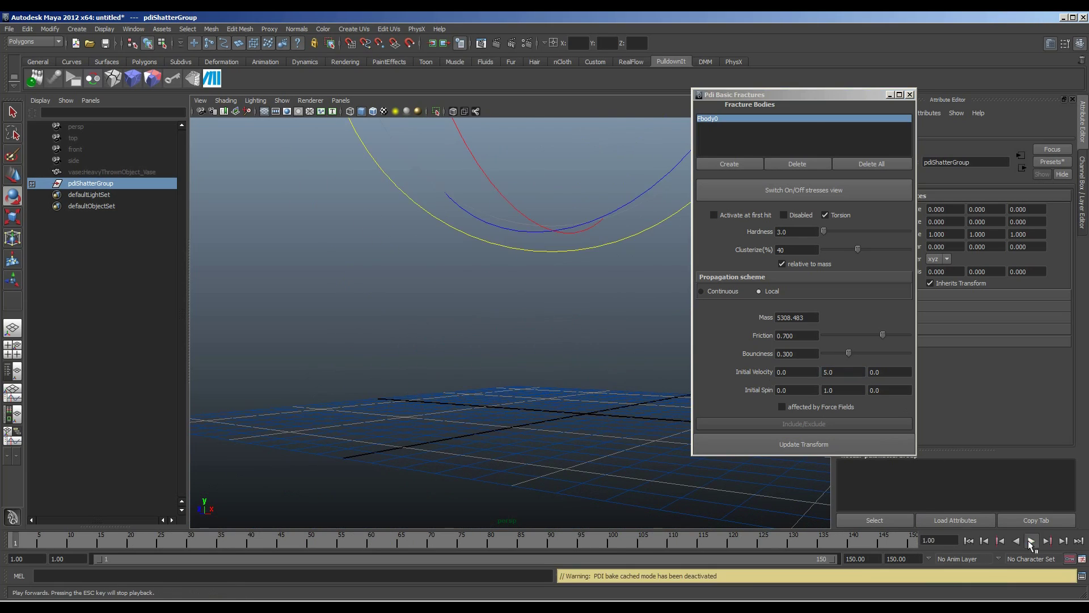
pyautogui.click(1031, 540)
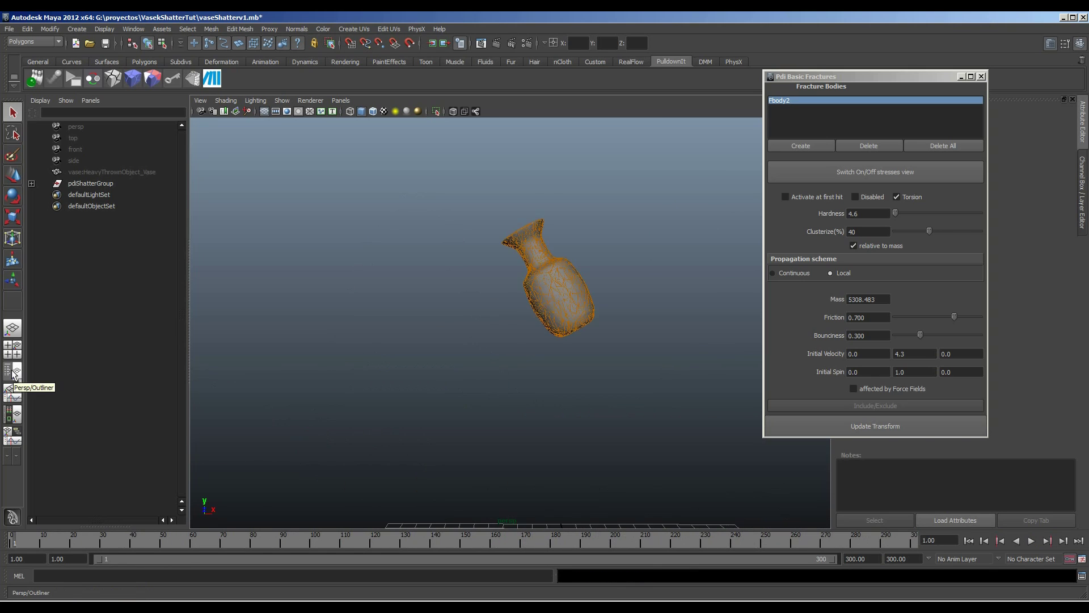
# Combine the pdiShatterGroup shards into one mesh, polySurface164, and begin renaming it
pyautogui.click(100, 182)
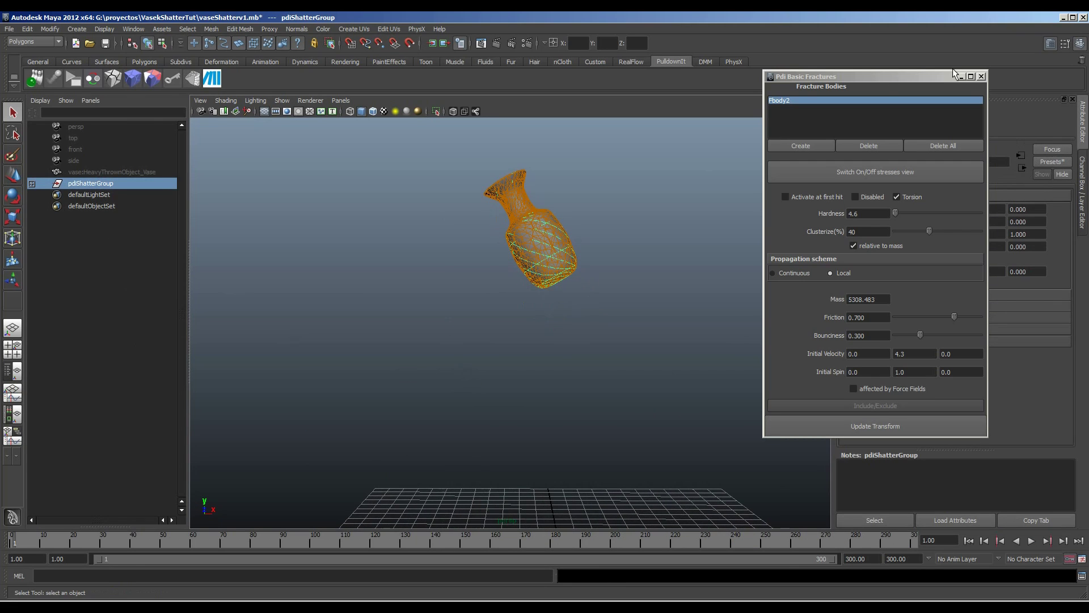
pyautogui.click(982, 77)
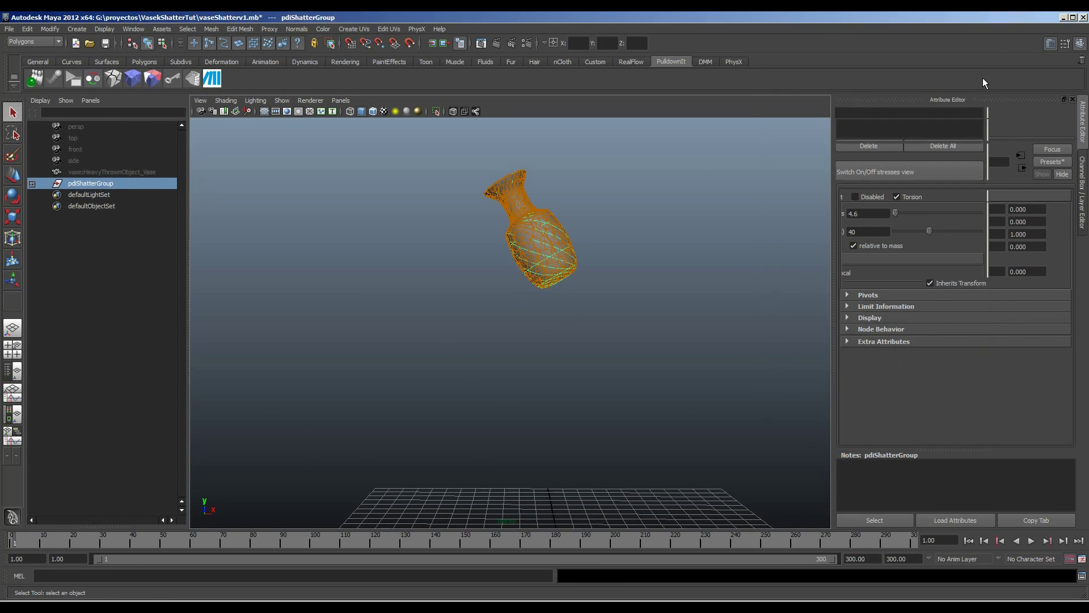
pyautogui.click(211, 29)
pyautogui.click(228, 45)
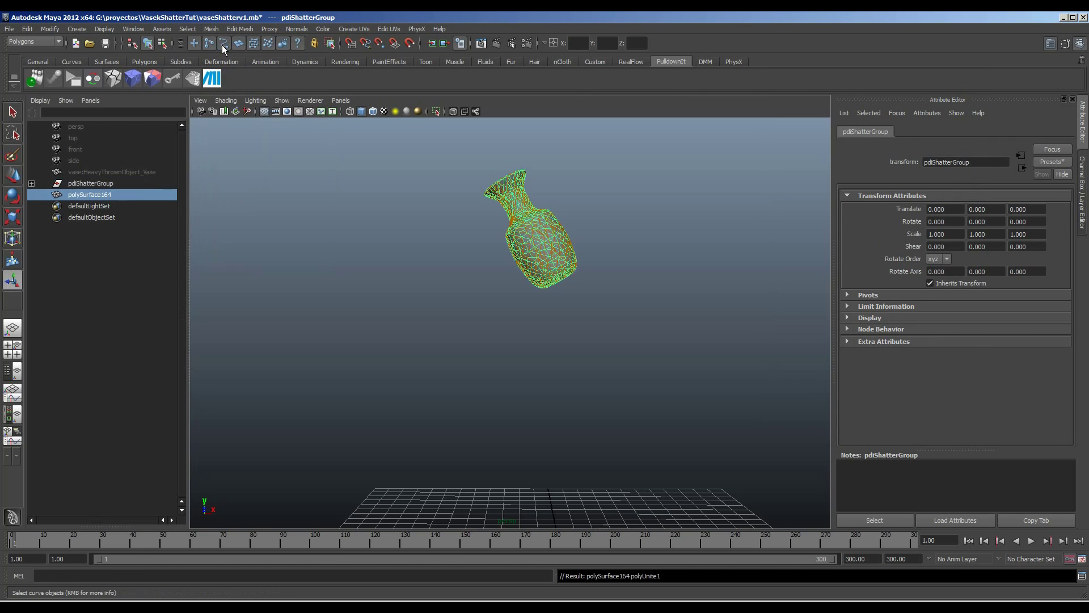
pyautogui.moveTo(450, 292); pyautogui.dragTo(334, 262)
pyautogui.click(94, 195)
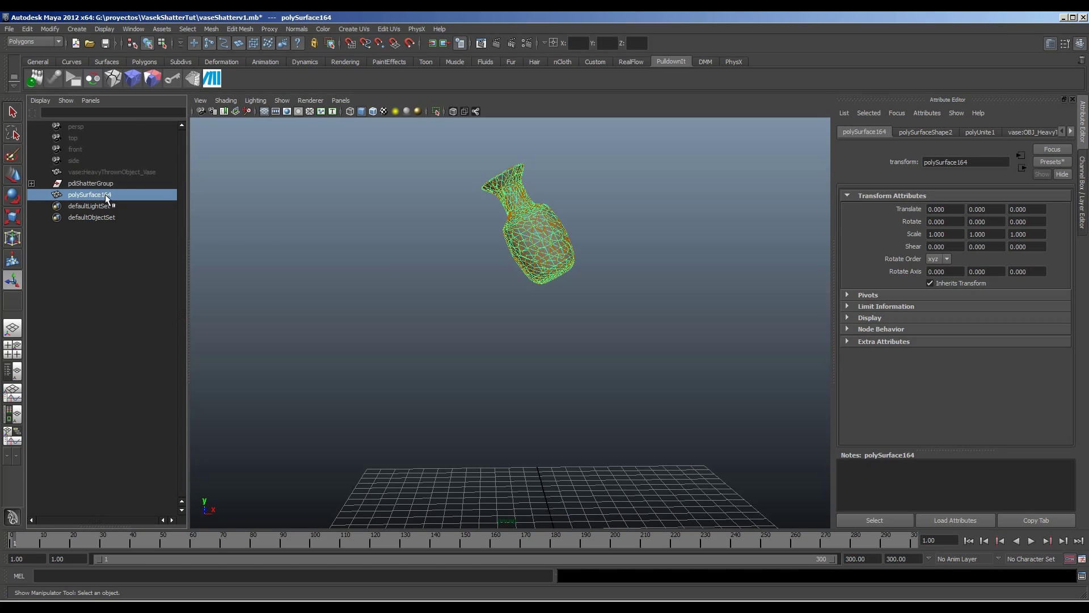
pyautogui.doubleClick(104, 194)
# Name the mesh VaseShatter and bake its simulation into keyframes
pyautogui.write('Vs')
pyautogui.press('Return')
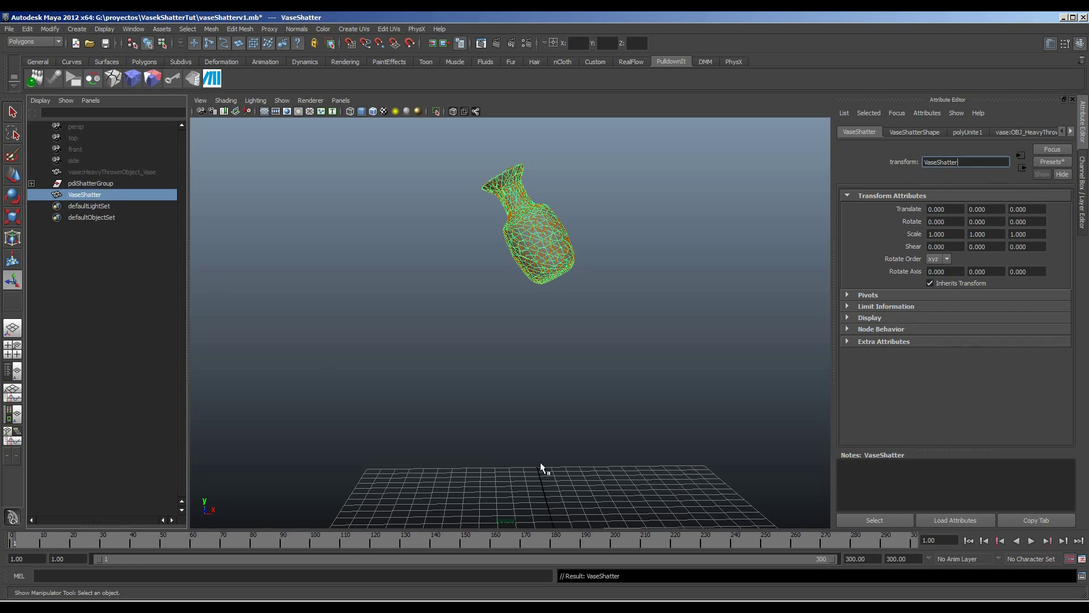
pyautogui.moveTo(545, 469); pyautogui.dragTo(538, 397)
pyautogui.click(27, 29)
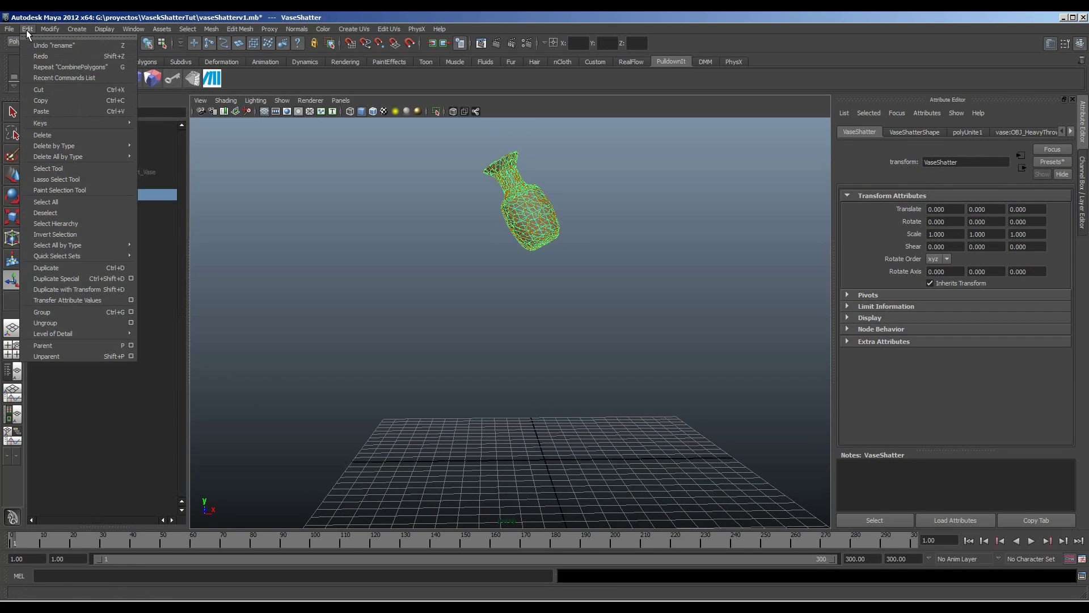
pyautogui.moveTo(65, 123)
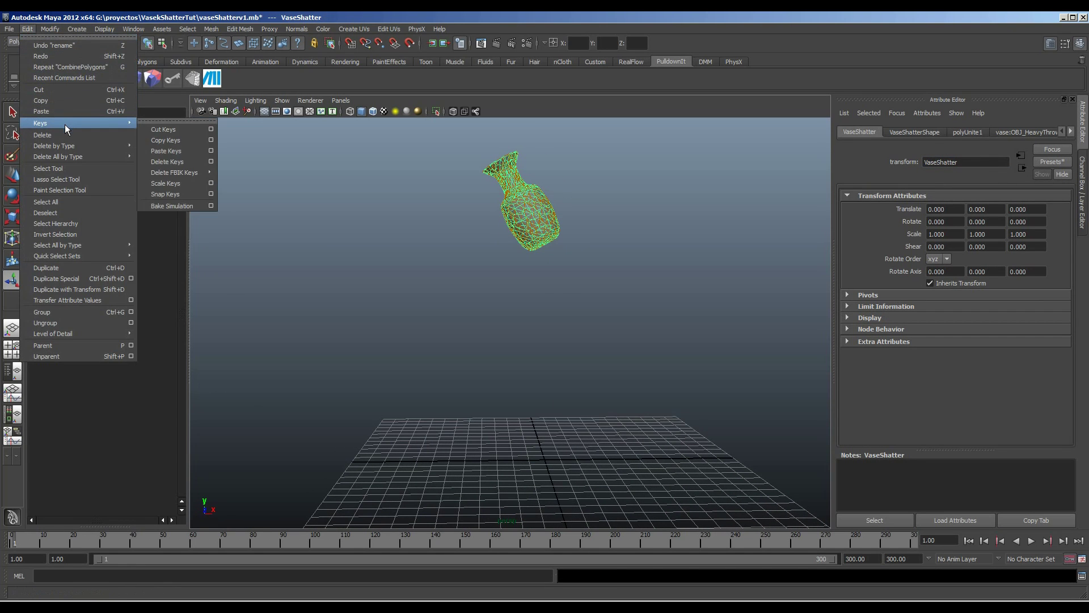
pyautogui.click(188, 207)
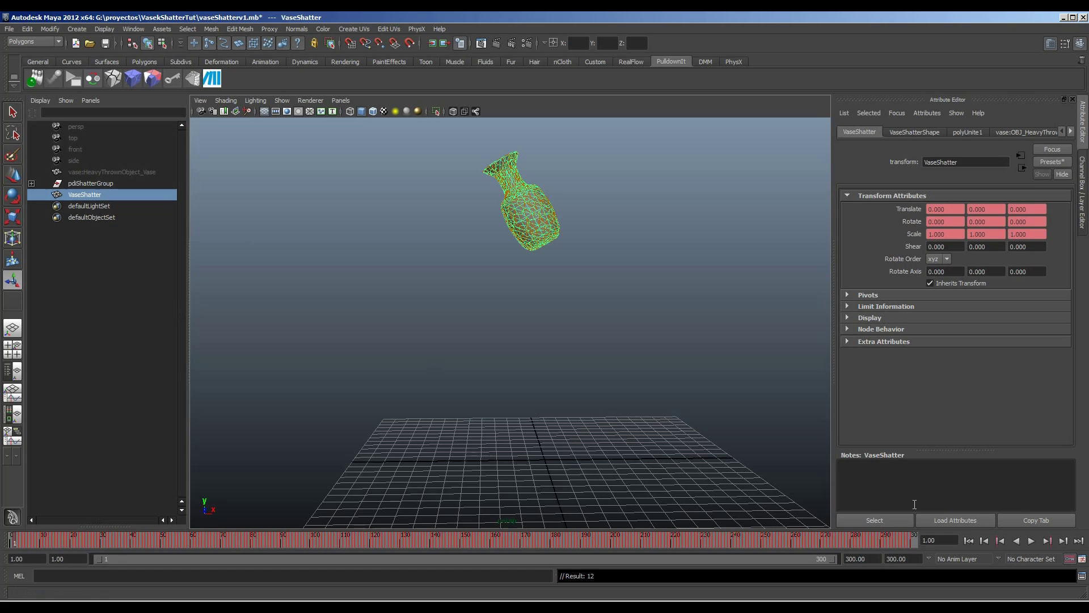
pyautogui.click(75, 196)
# Scrub the timeline and orbit to review the breaking vase, stopping at frame 99
pyautogui.moveTo(915, 546); pyautogui.dragTo(192, 524)
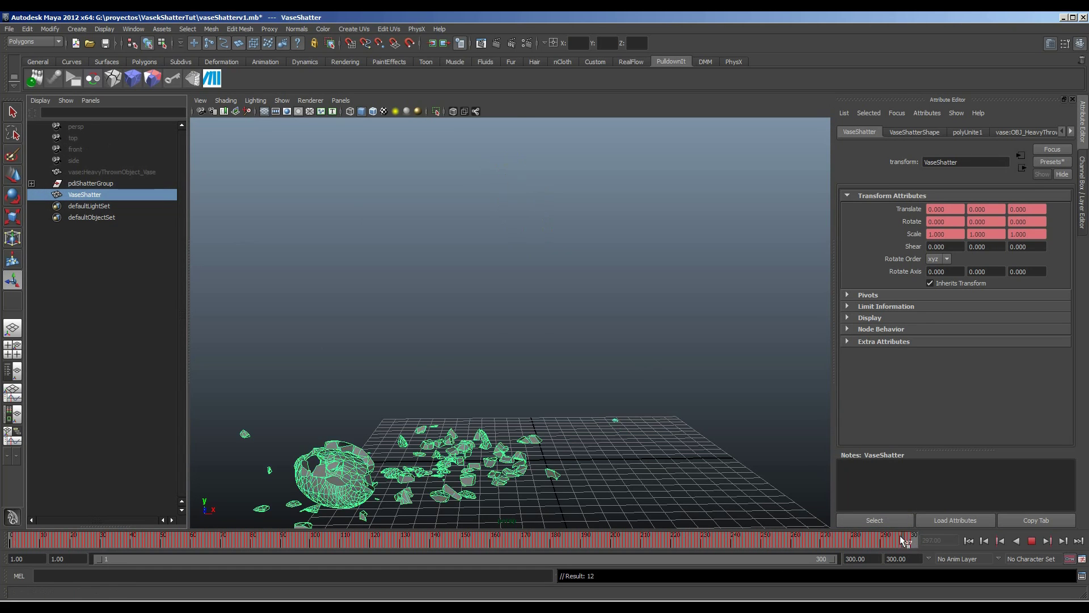
pyautogui.moveTo(576, 454)
pyautogui.mouseDown()
pyautogui.moveTo(583, 424)
pyautogui.moveTo(573, 448)
pyautogui.mouseUp()
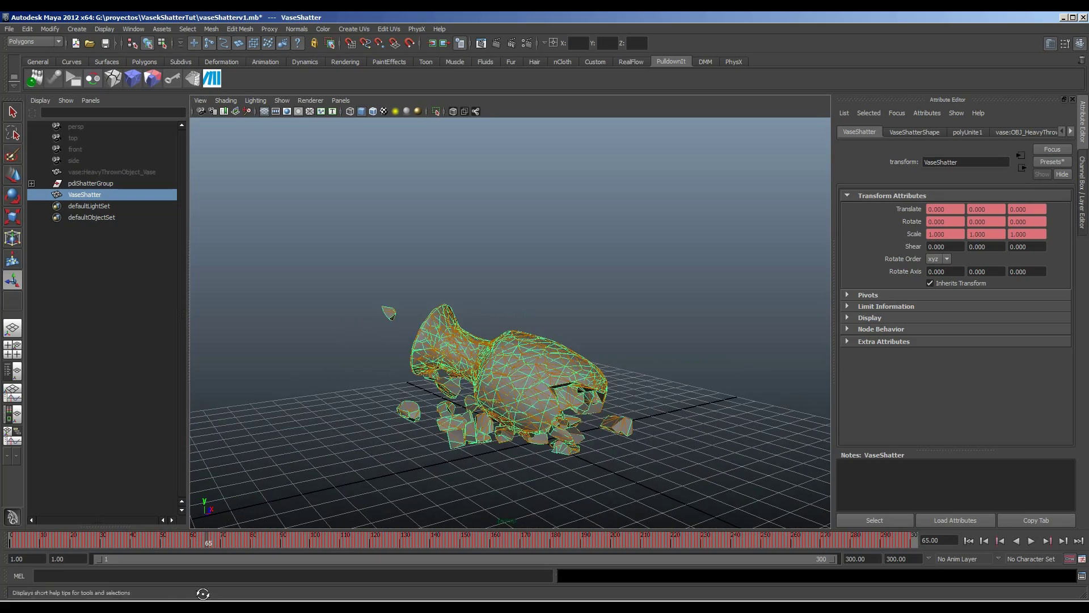
pyautogui.moveTo(164, 540); pyautogui.dragTo(375, 541)
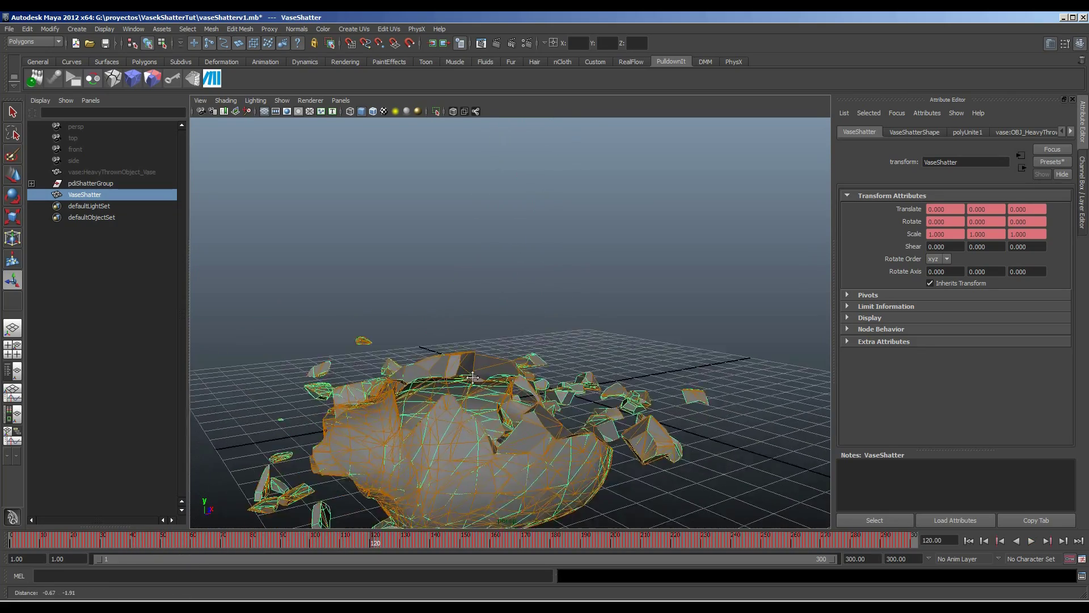
pyautogui.press('Escape')
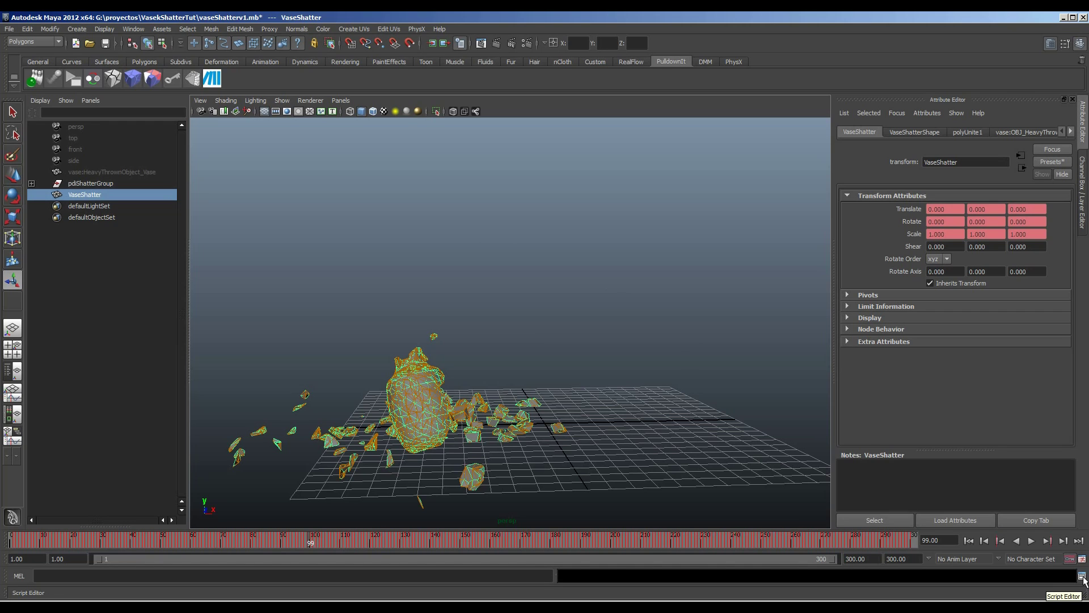
# Load the OBJSequenceExport.mel script into the Script Editor
pyautogui.click(1081, 576)
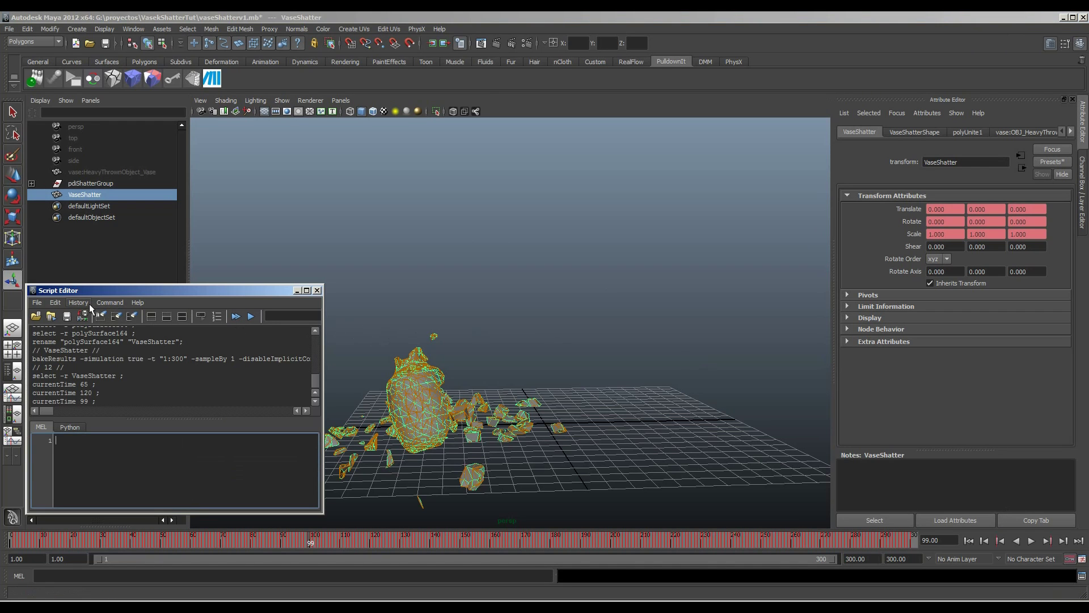
pyautogui.click(37, 302)
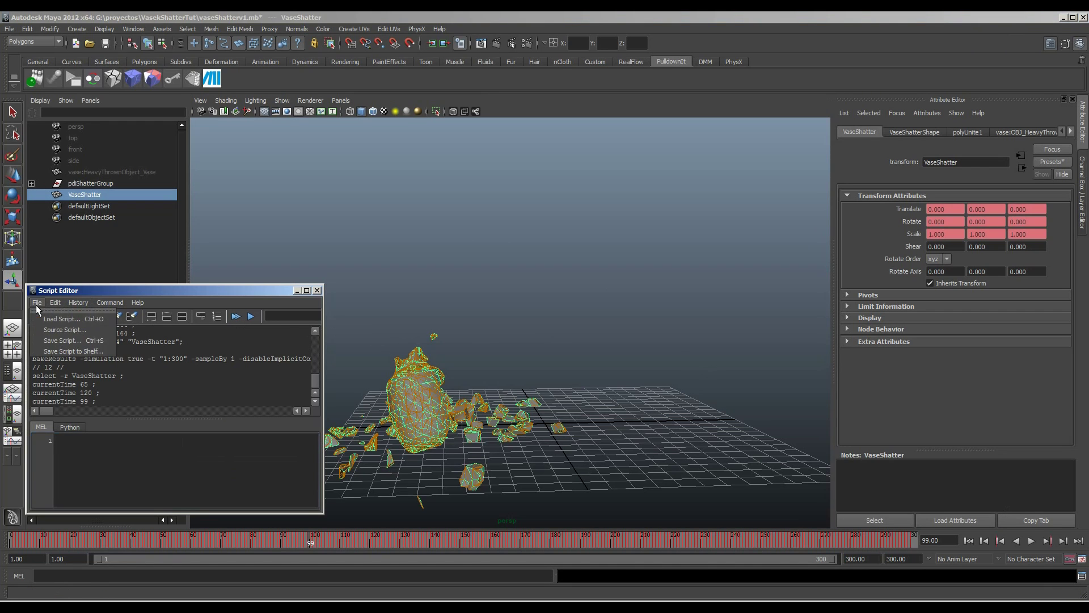
pyautogui.click(63, 320)
pyautogui.click(736, 135)
pyautogui.doubleClick(380, 174)
pyautogui.doubleClick(334, 168)
pyautogui.doubleClick(334, 168)
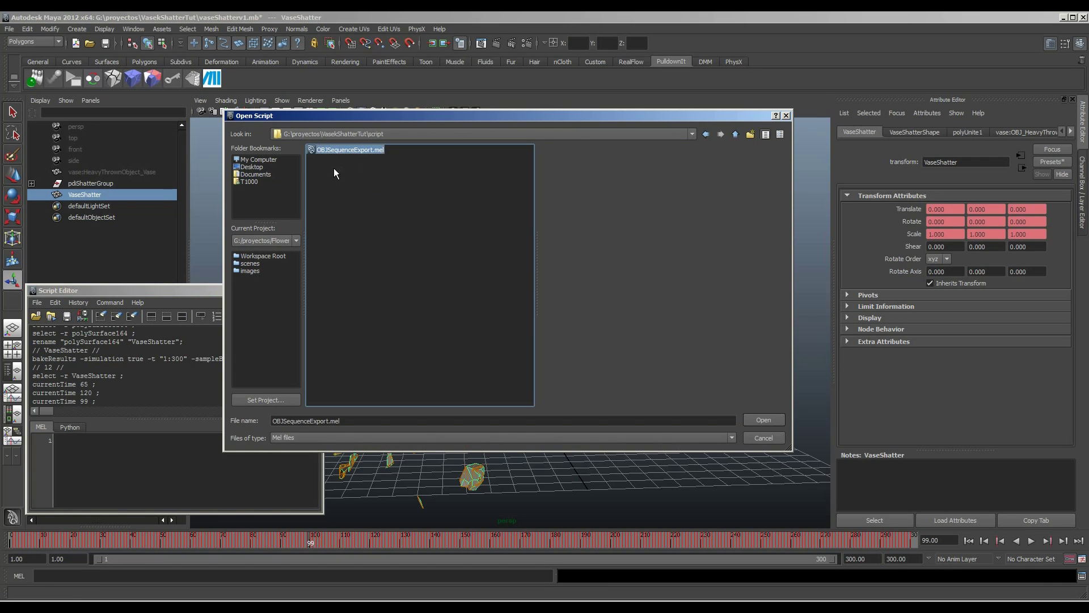
pyautogui.press('Return')
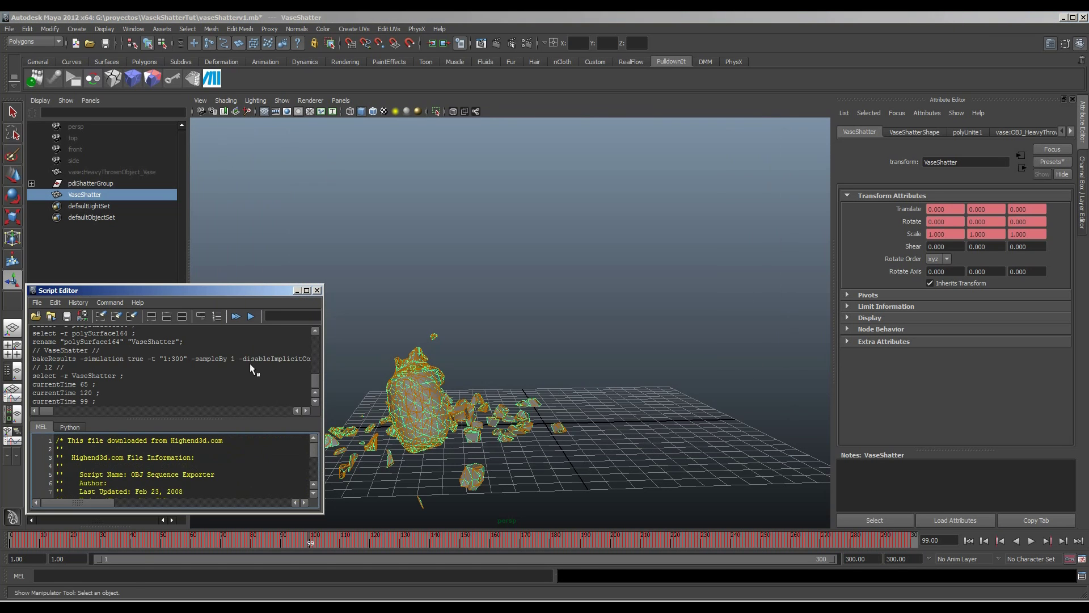
# Run the script and export VaseShatter as an OBJ sequence into the ObjSec folder
pyautogui.click(251, 319)
pyautogui.moveTo(331, 172); pyautogui.dragTo(657, 189)
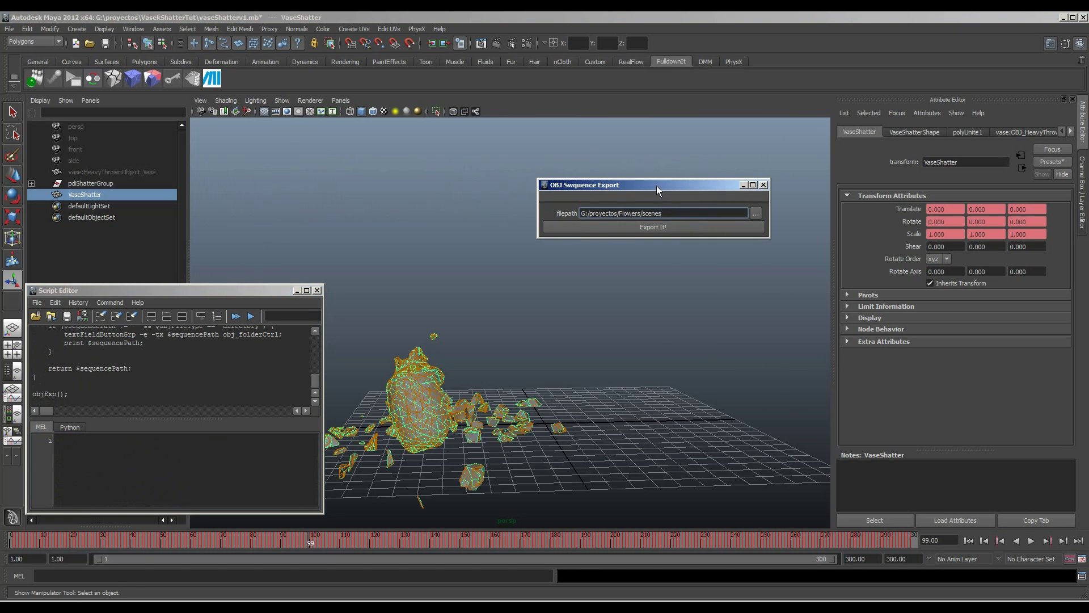
pyautogui.click(756, 212)
pyautogui.click(394, 134)
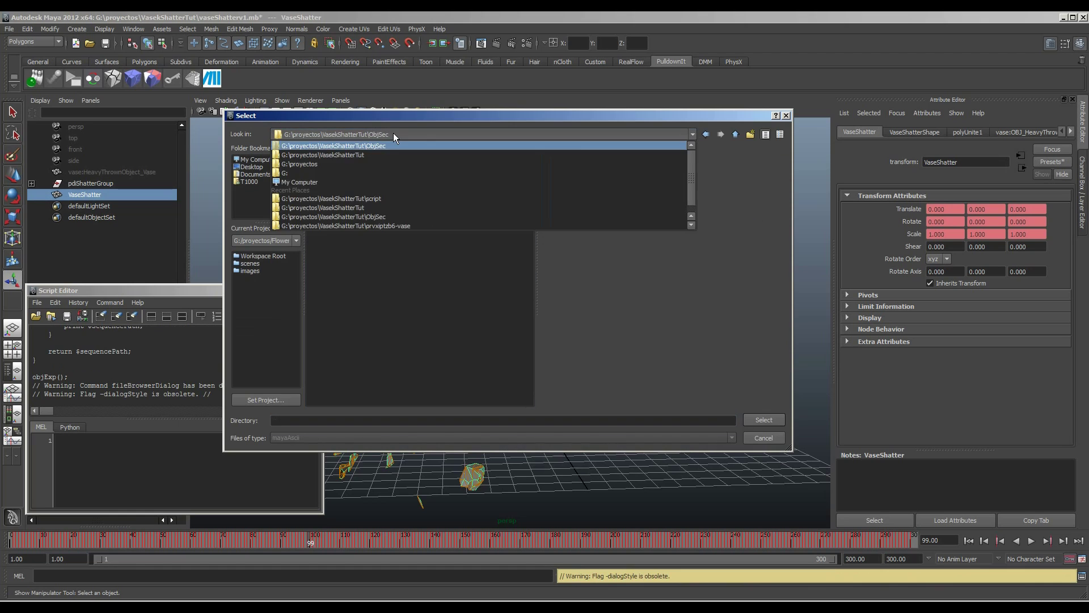
pyautogui.click(334, 216)
pyautogui.click(764, 419)
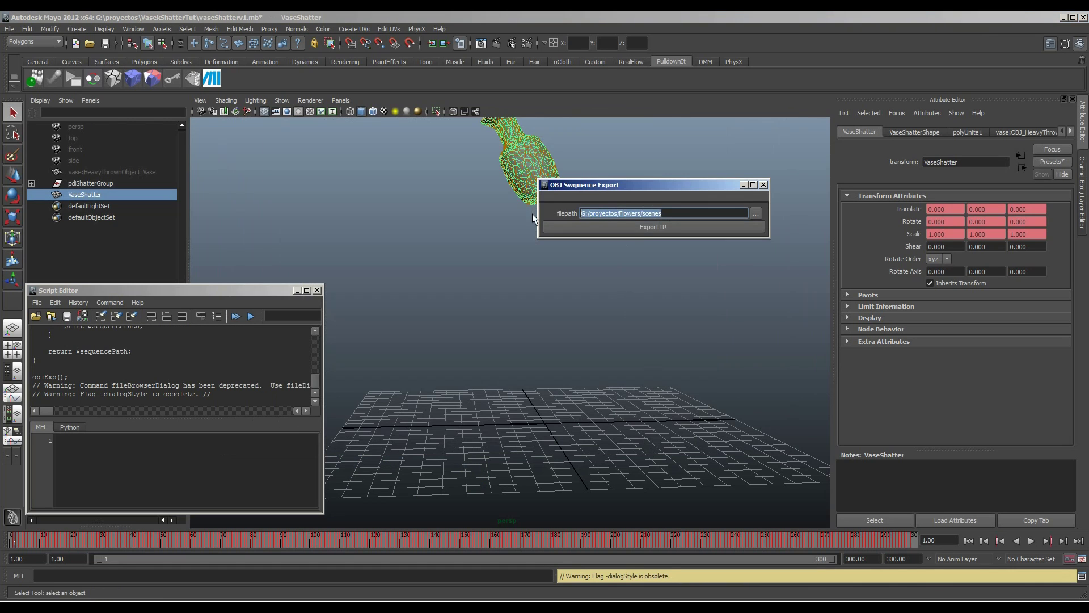
pyautogui.click(613, 225)
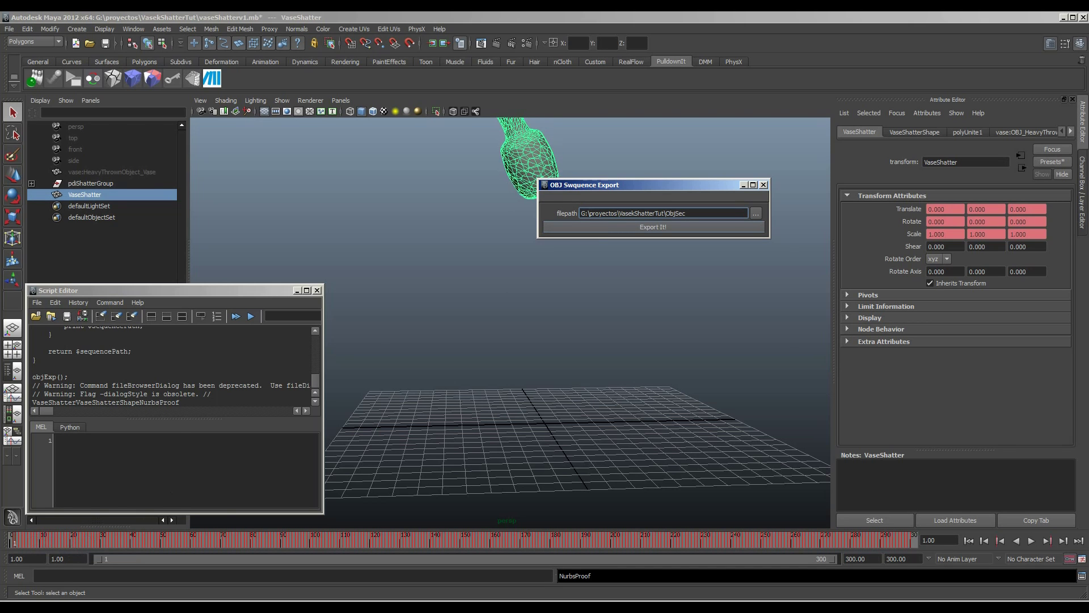
pyautogui.scroll(-15, 216, 176)
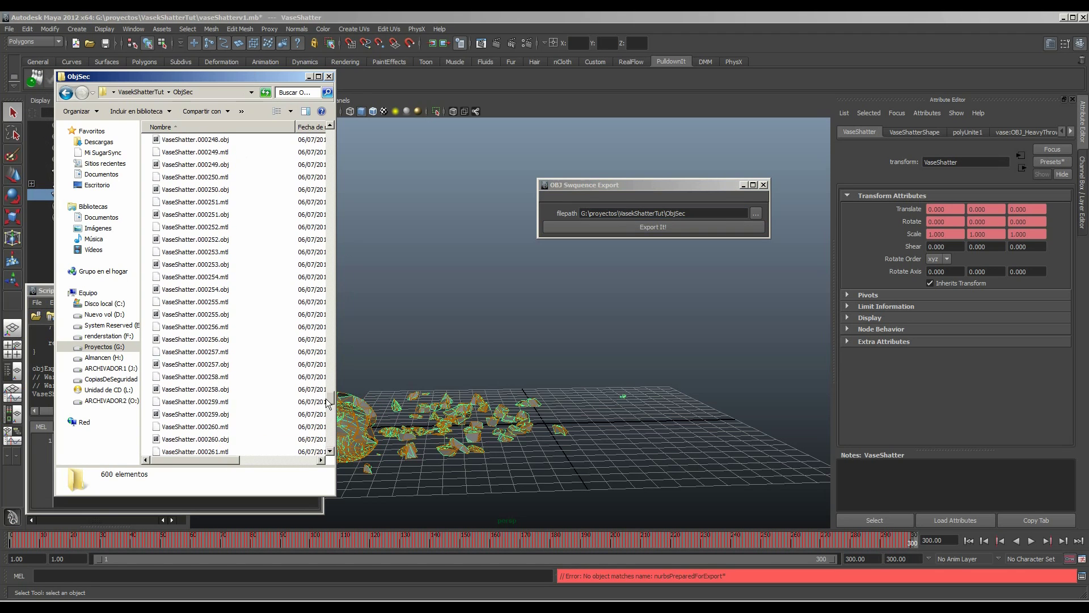
# Confirm the ObjSec sequence ends at VaseShatter.000300.obj, then close the folder window
pyautogui.moveTo(330, 139); pyautogui.dragTo(321, 454)
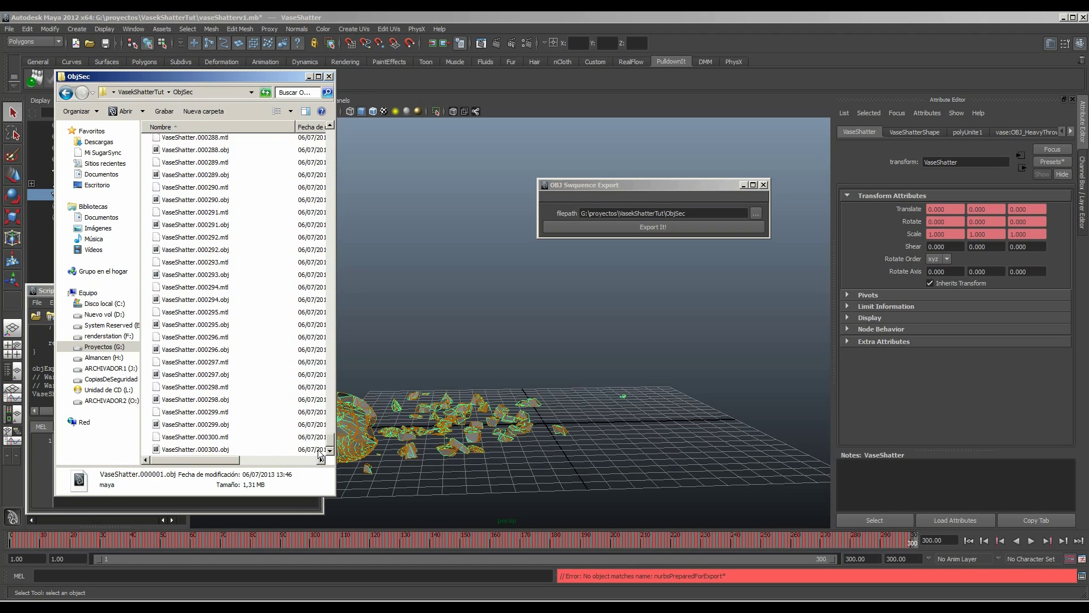
pyautogui.click(217, 449)
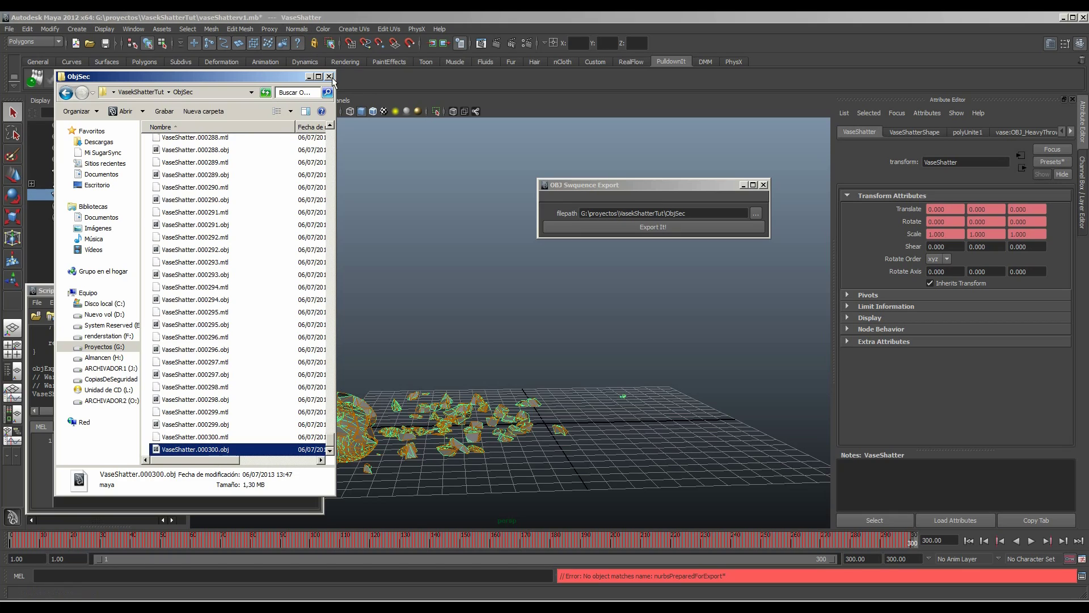
pyautogui.click(329, 77)
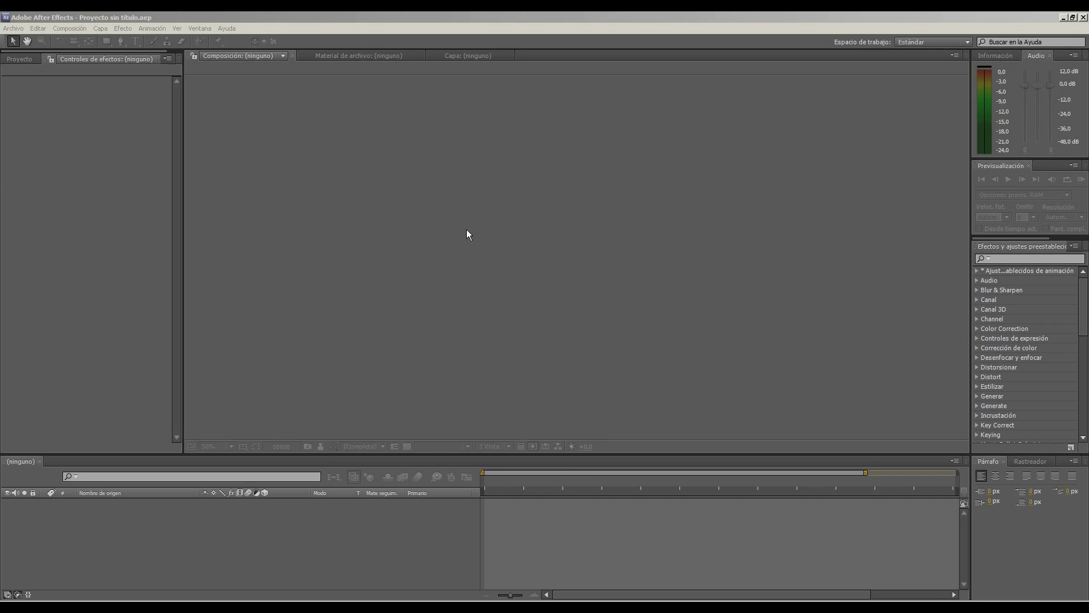
# Create Comp 1 with the HDTV 1080 25 preset (1920×1080, 25 fps), lasting 300 frames
pyautogui.click(16, 60)
pyautogui.rightClick(67, 188)
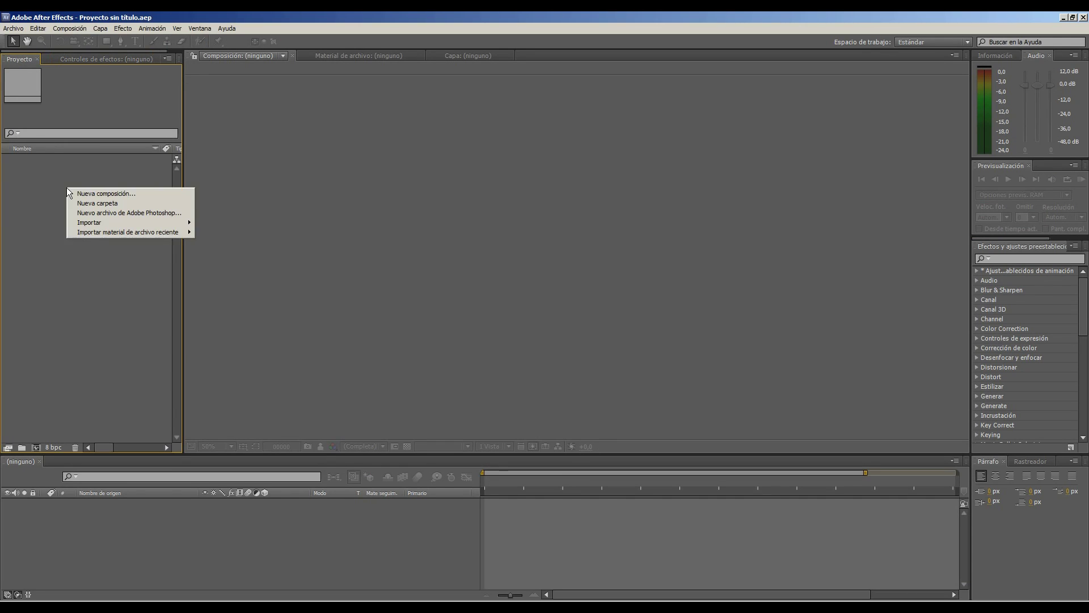
pyautogui.click(76, 194)
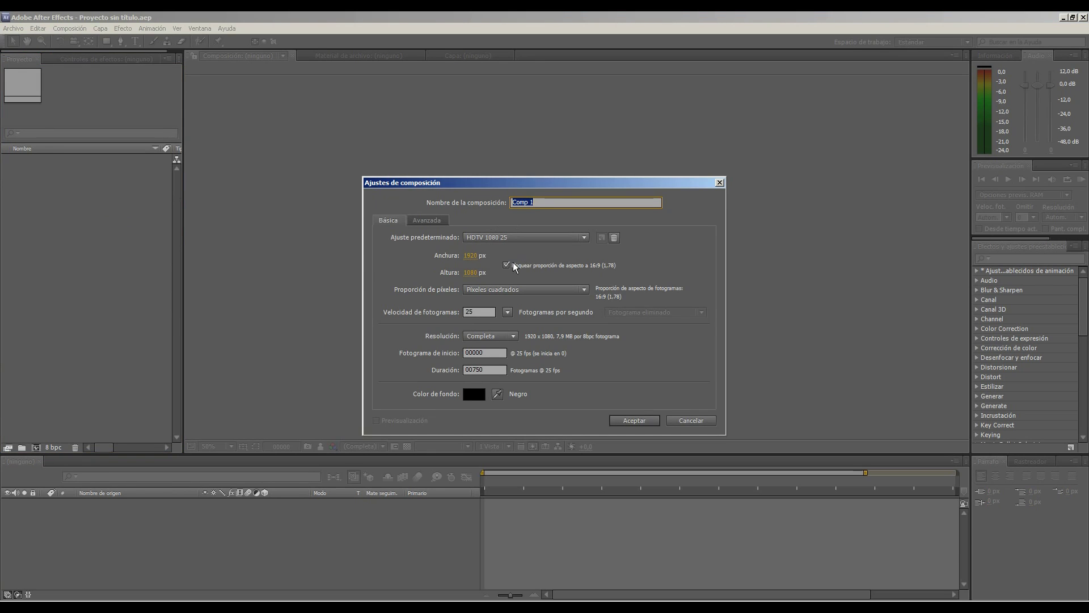
pyautogui.click(512, 237)
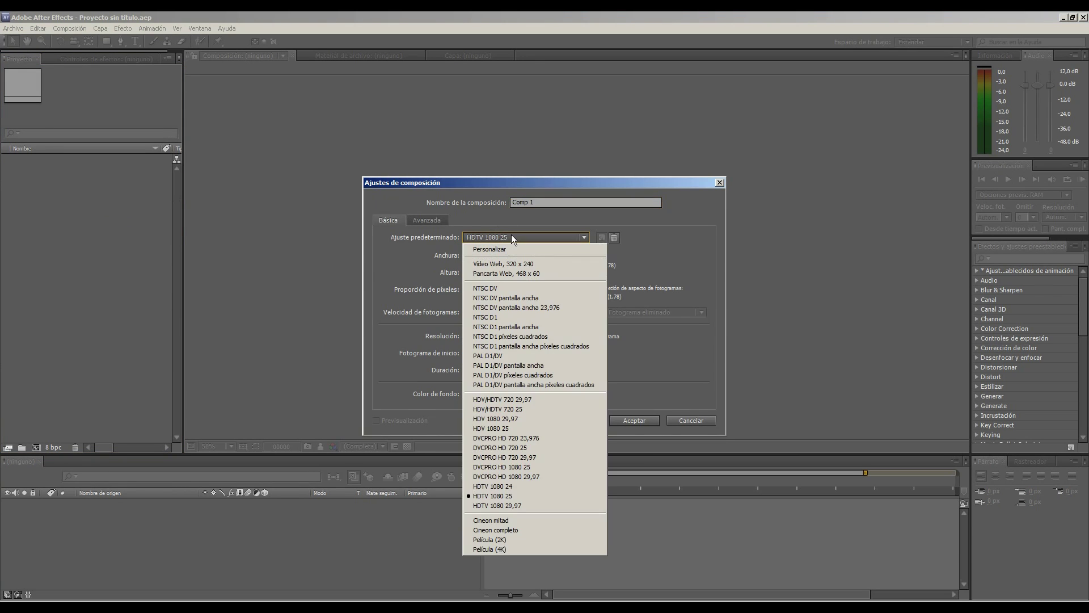
pyautogui.click(513, 498)
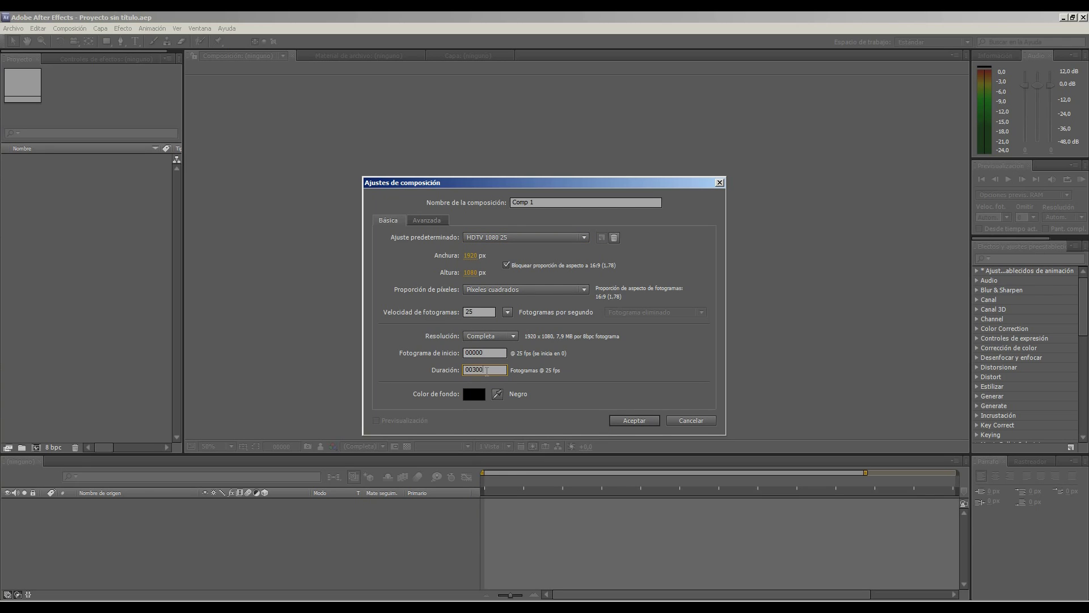
pyautogui.press('Return')
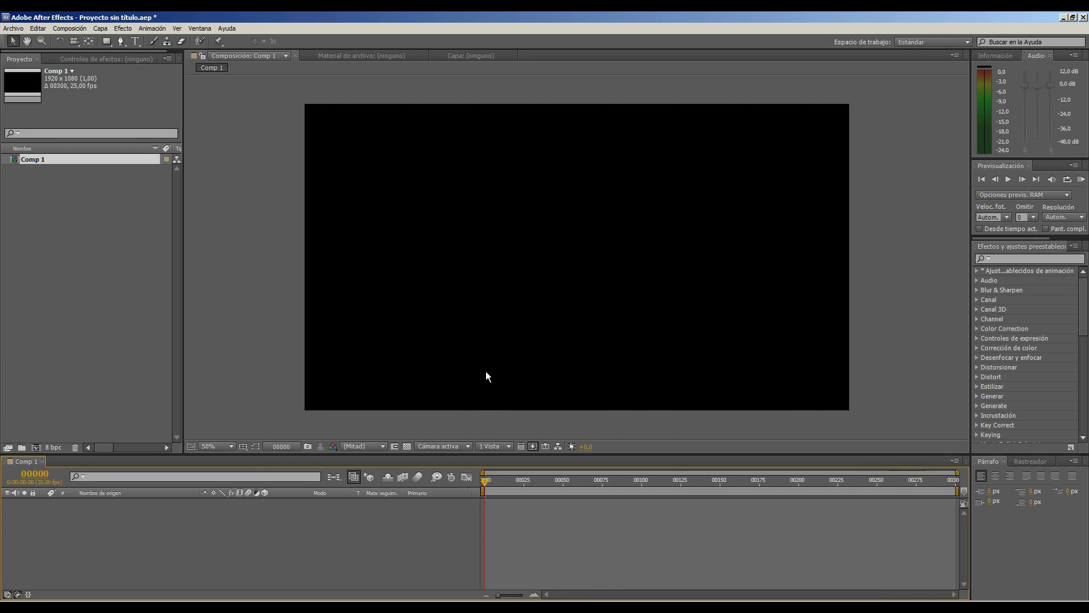
# Add a new full-frame grey solid layer to Comp 1
pyautogui.rightClick(202, 539)
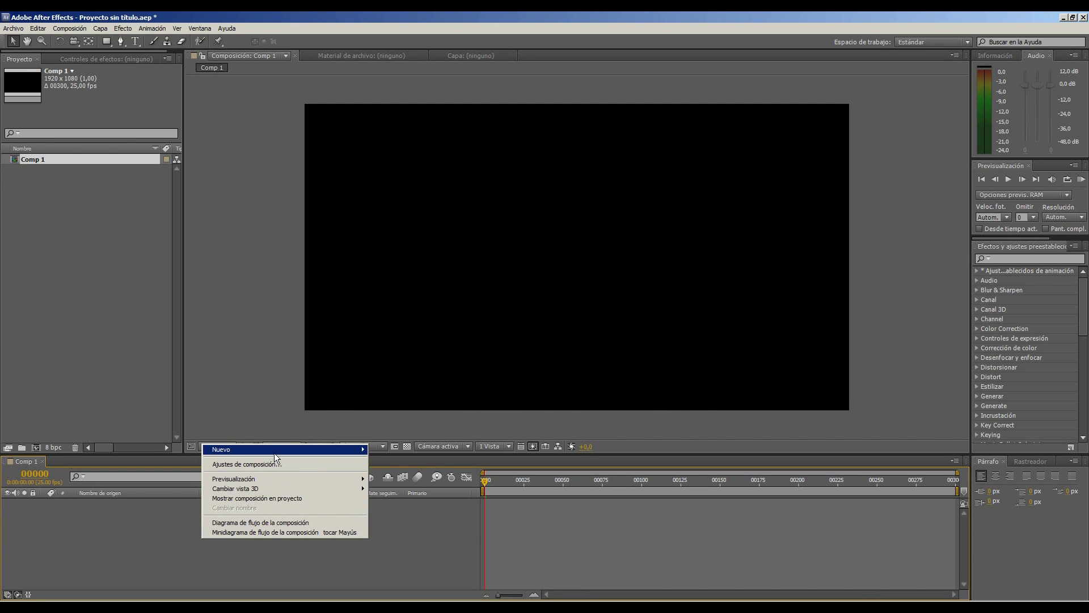
pyautogui.moveTo(274, 451)
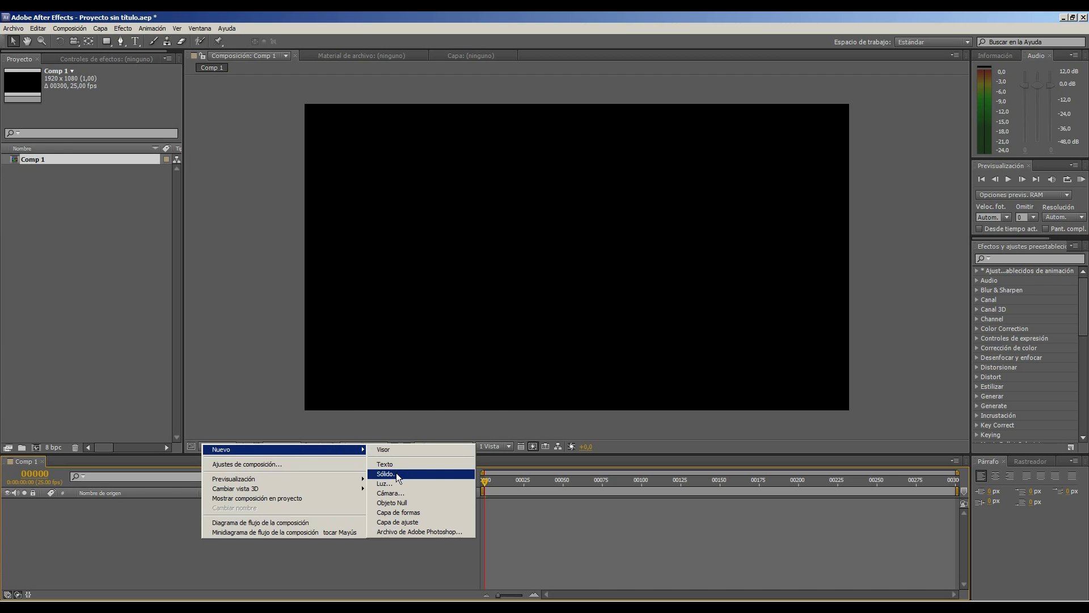
pyautogui.click(396, 473)
pyautogui.click(538, 385)
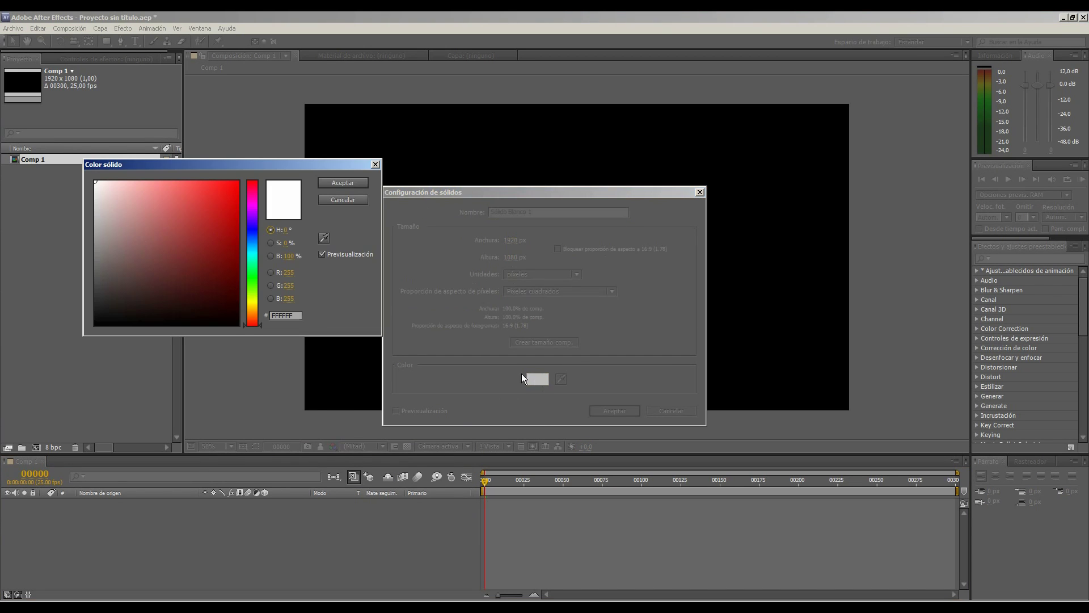
pyautogui.moveTo(291, 257); pyautogui.dragTo(291, 257)
pyautogui.press('Return')
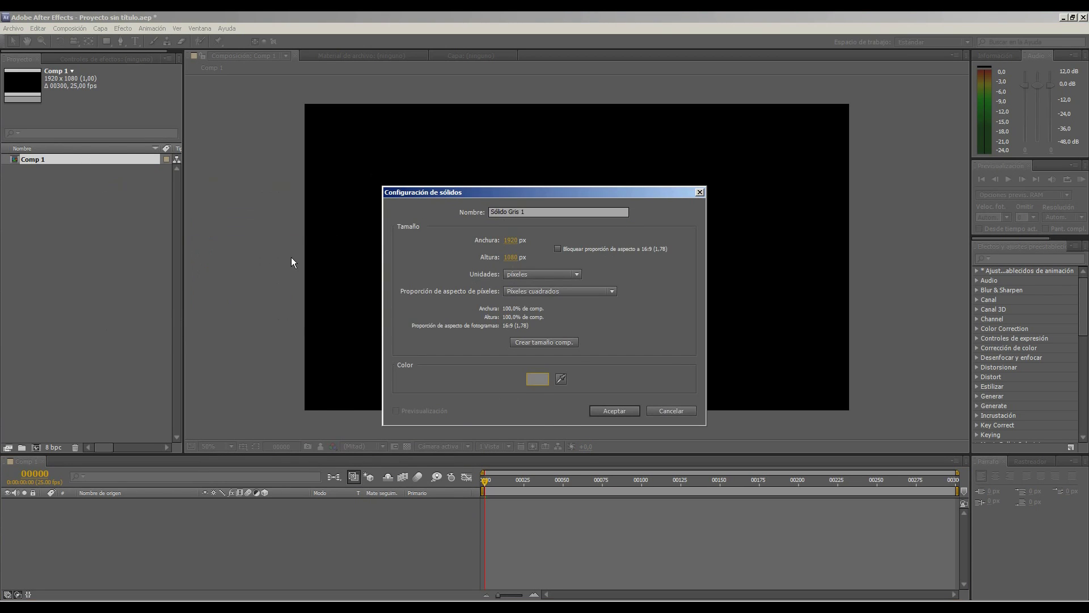
pyautogui.click(609, 410)
# Rename the solid ElementVase and apply the Element effect to it
pyautogui.press('Return')
pyautogui.write('ElementVase')
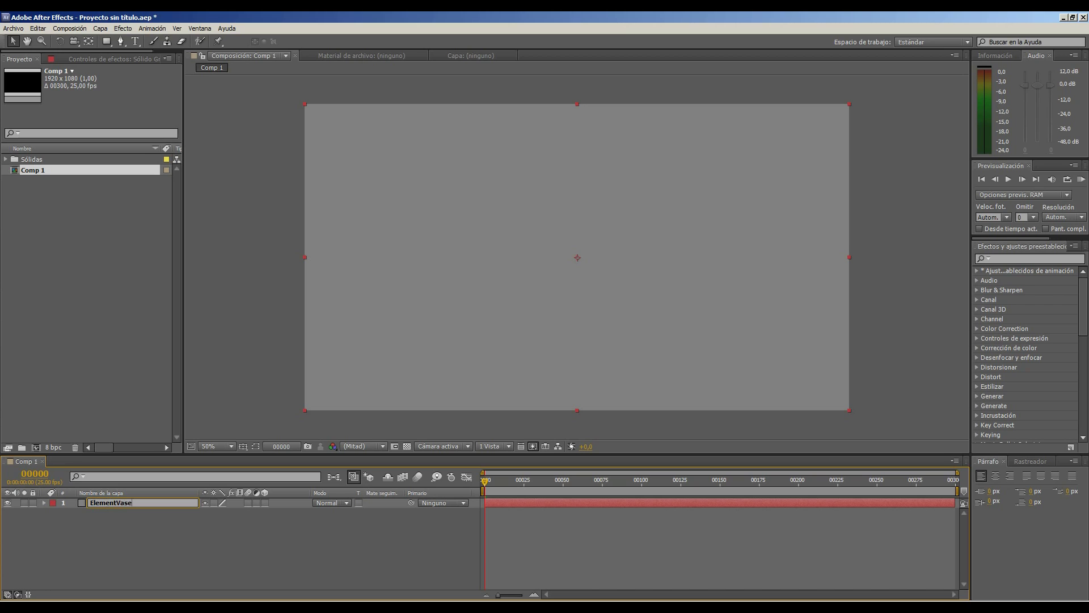
pyautogui.press('Return')
pyautogui.click(1008, 258)
pyautogui.write('eleme')
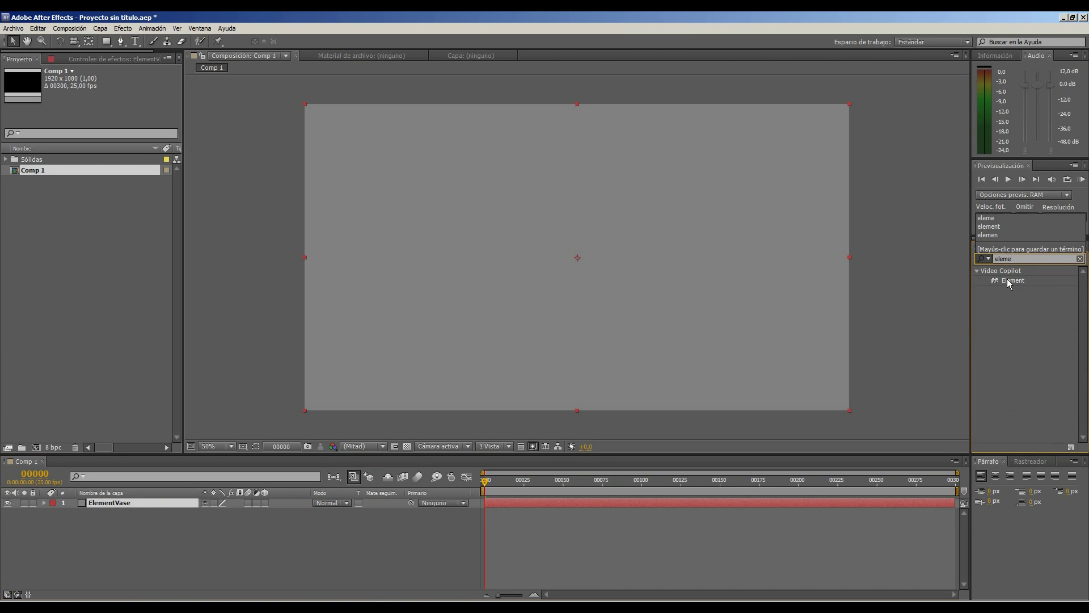
pyautogui.moveTo(1009, 280); pyautogui.dragTo(728, 262)
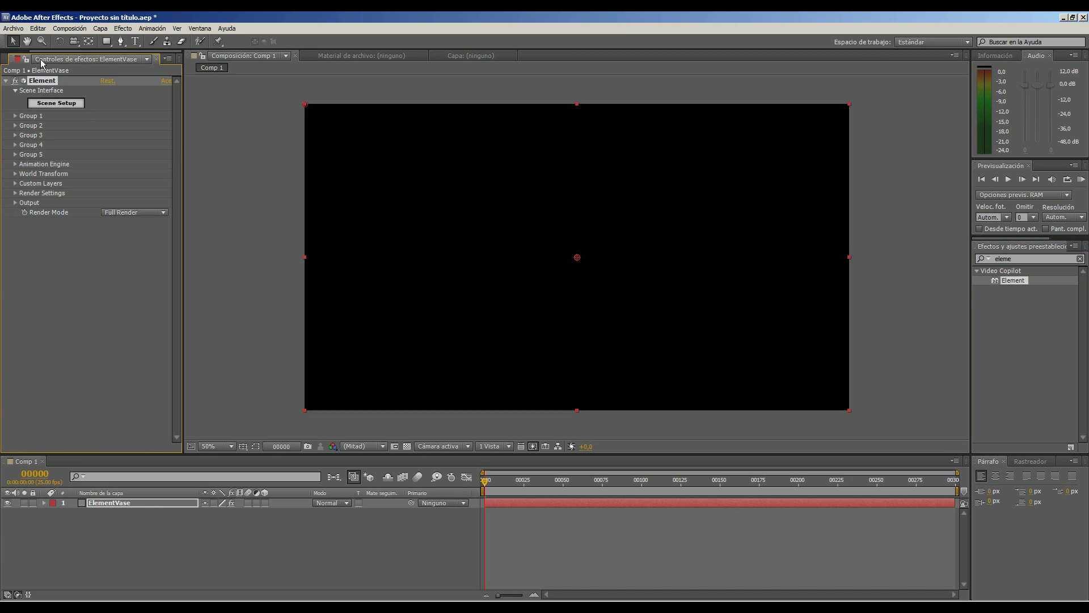
# In Scene Setup, import the VaseShatter OBJ sequence from the ObjSec folder
pyautogui.click(60, 105)
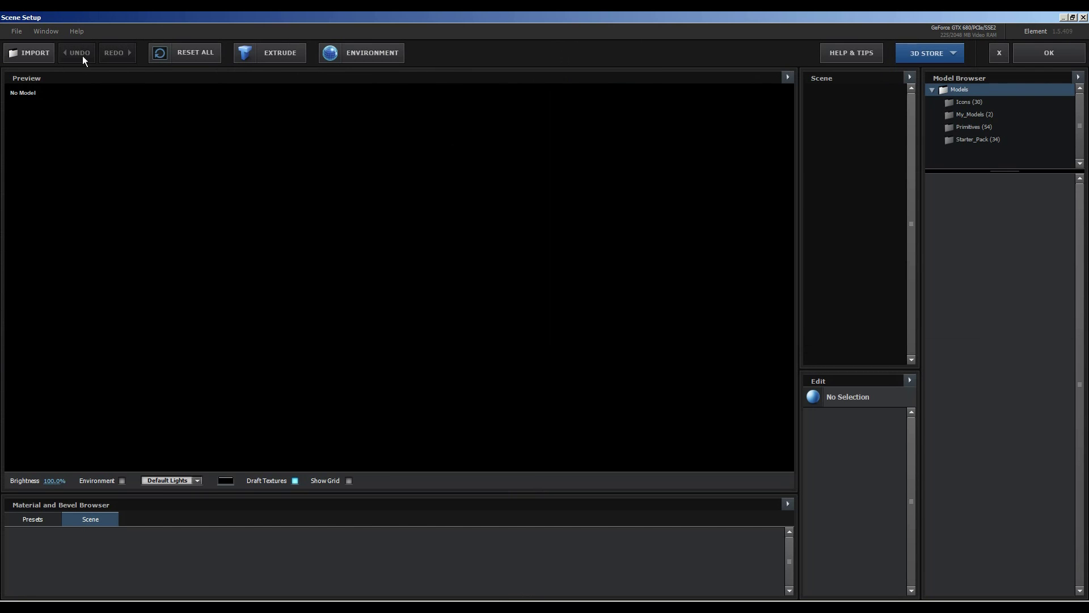
pyautogui.click(21, 30)
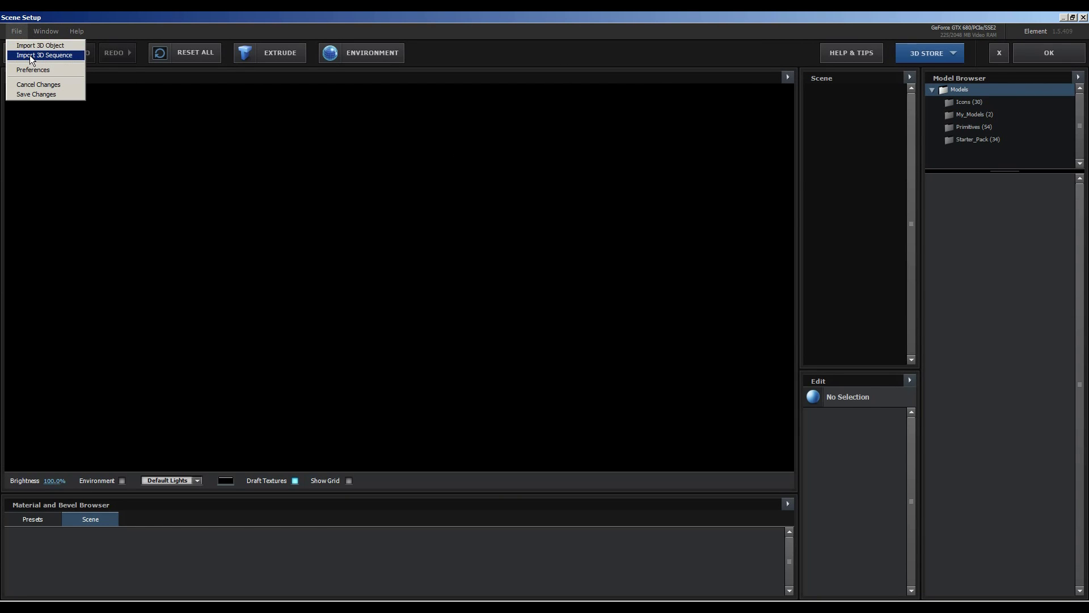
pyautogui.click(29, 55)
pyautogui.doubleClick(373, 104)
pyautogui.moveTo(512, 92)
pyautogui.mouseDown()
pyautogui.moveTo(518, 209)
pyautogui.moveTo(508, 74)
pyautogui.mouseUp()
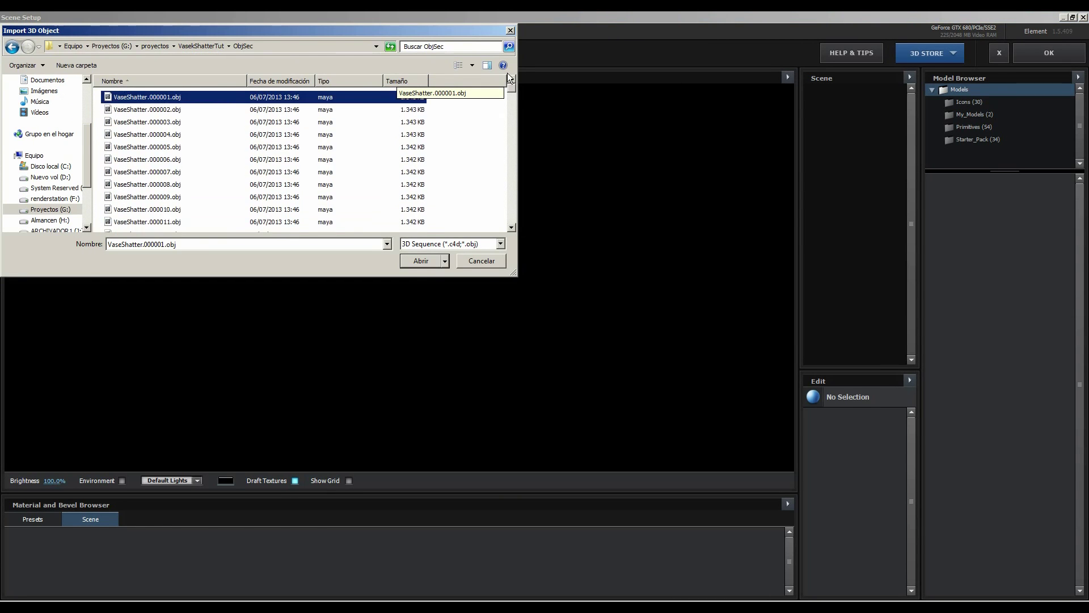
pyautogui.click(419, 262)
pyautogui.moveTo(438, 353)
pyautogui.mouseDown()
pyautogui.moveTo(496, 448)
pyautogui.moveTo(390, 170)
pyautogui.mouseUp()
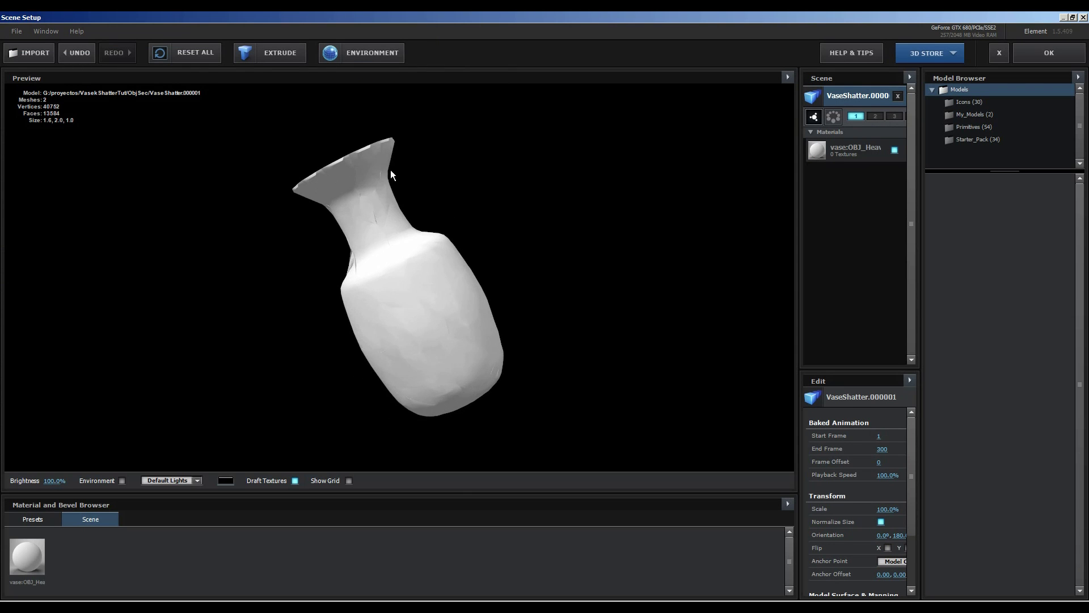
# Give the vase the White_Shiny material with OBJ_HeavyThrownObject_Vase_01_D.jpg as diffuse texture
pyautogui.click(43, 520)
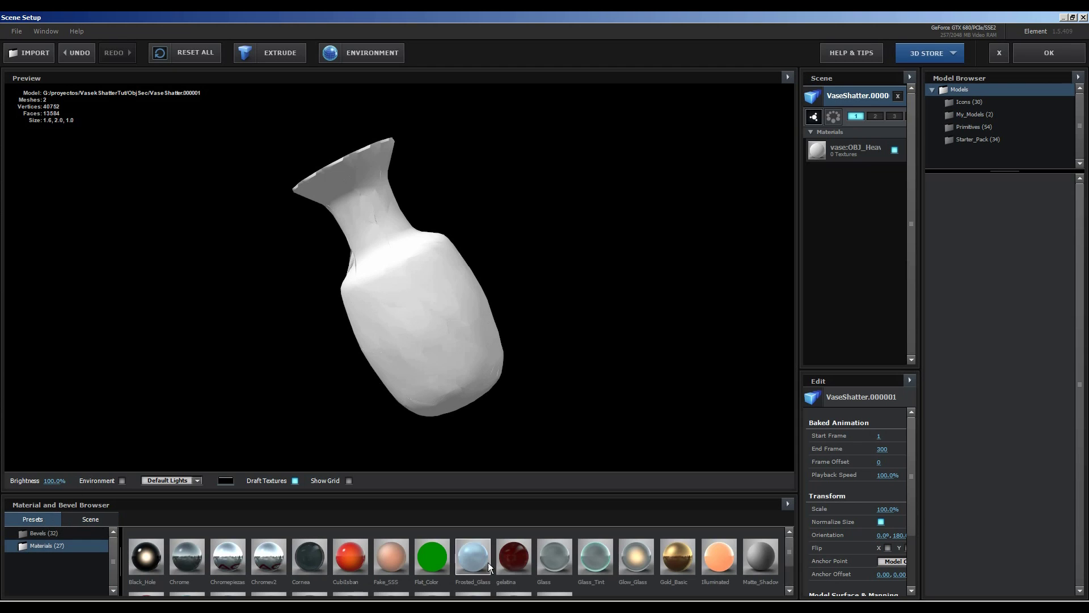
pyautogui.scroll(-1, 488, 563)
pyautogui.click(555, 564)
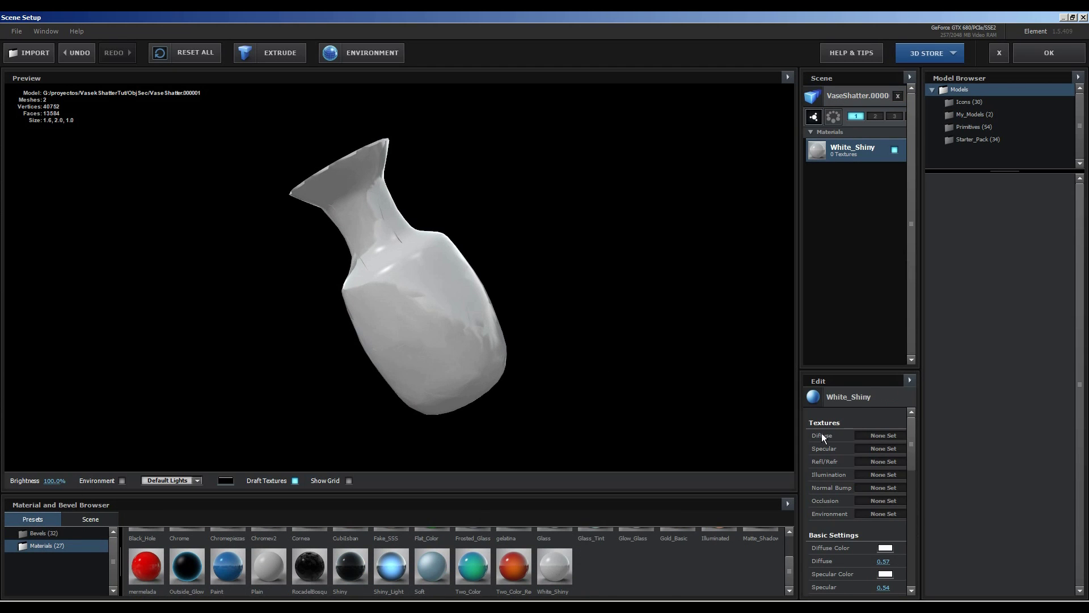
pyautogui.click(866, 437)
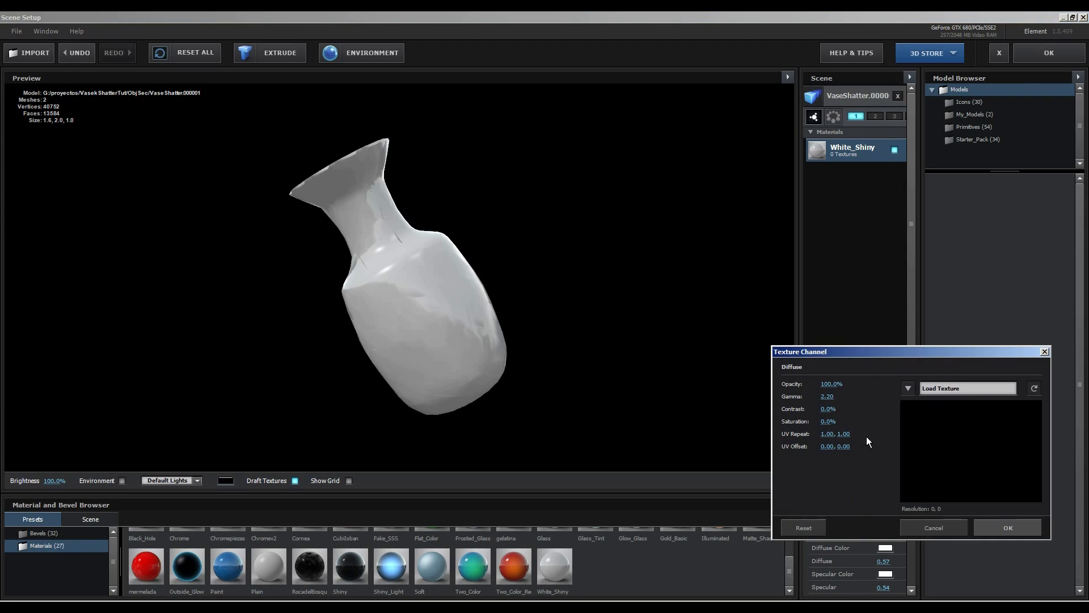
pyautogui.click(905, 389)
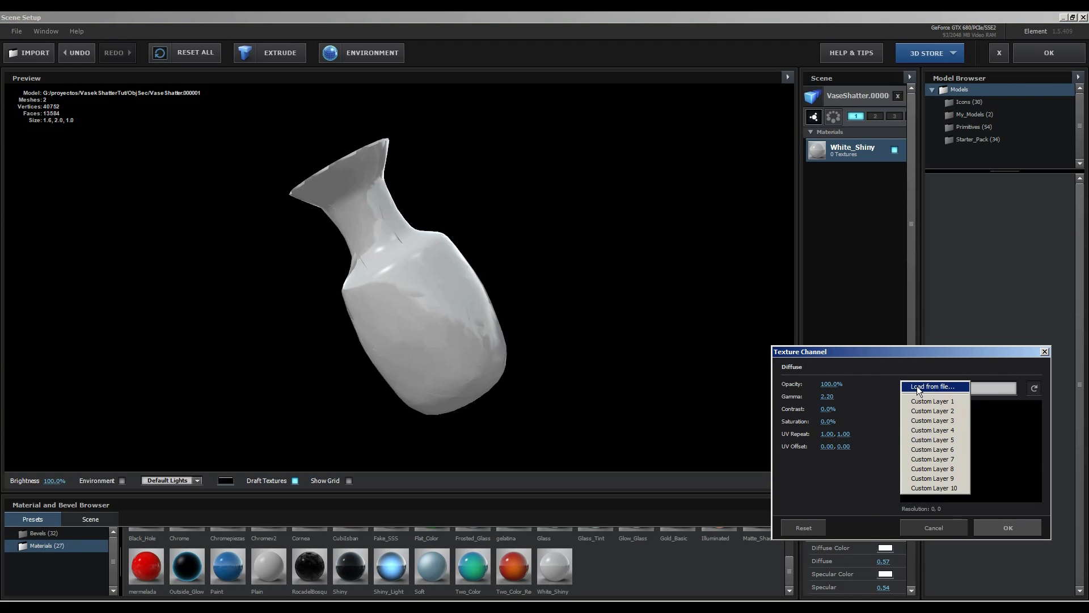
pyautogui.click(917, 385)
pyautogui.press('Down')
pyautogui.press('Down')
pyautogui.press('Down')
pyautogui.press('Down')
pyautogui.press('Down')
pyautogui.press('Down')
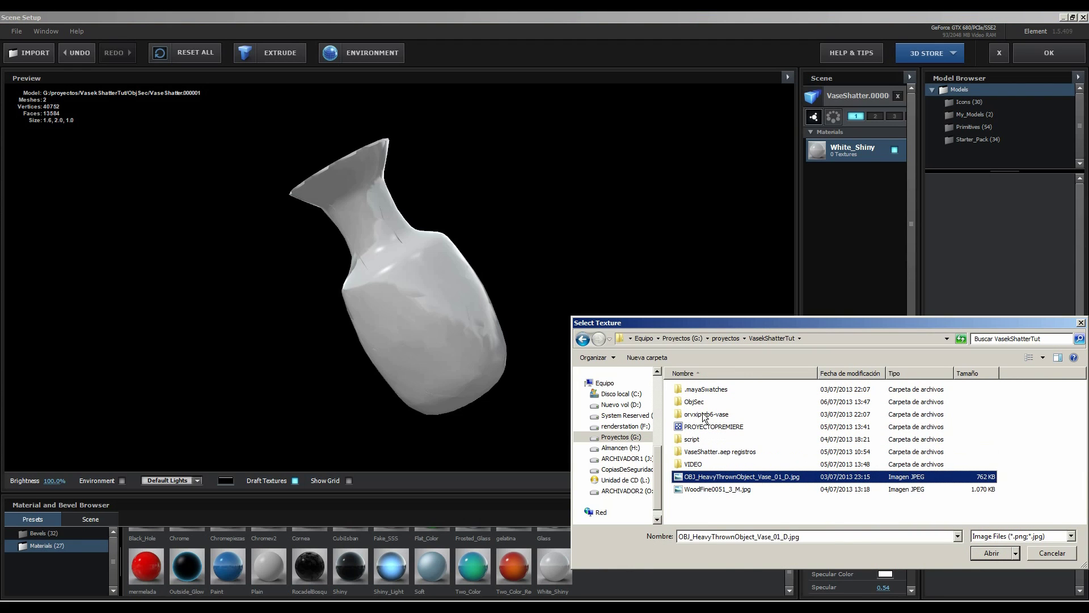
pyautogui.press('Return')
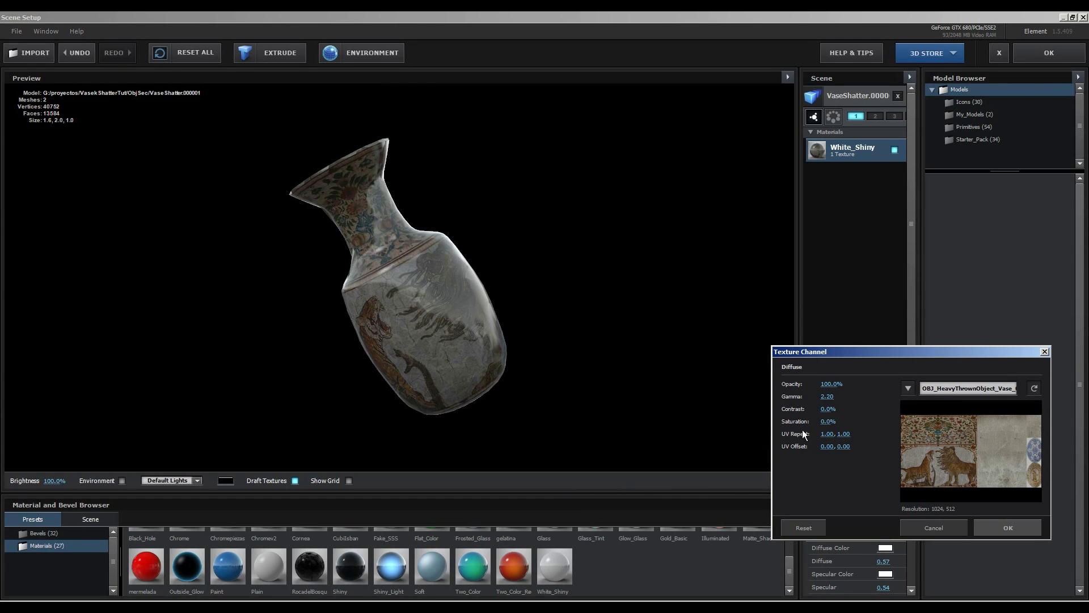
pyautogui.click(1008, 527)
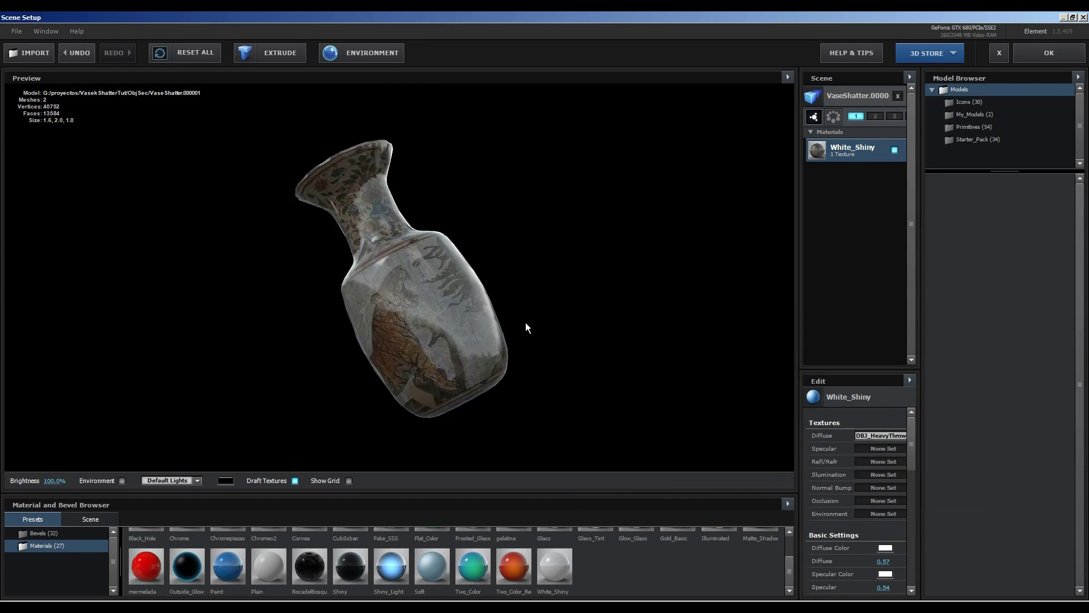
pyautogui.moveTo(525, 322); pyautogui.dragTo(534, 383)
# Return to the composition and add a camera using the 35 mm preset
pyautogui.click(1030, 53)
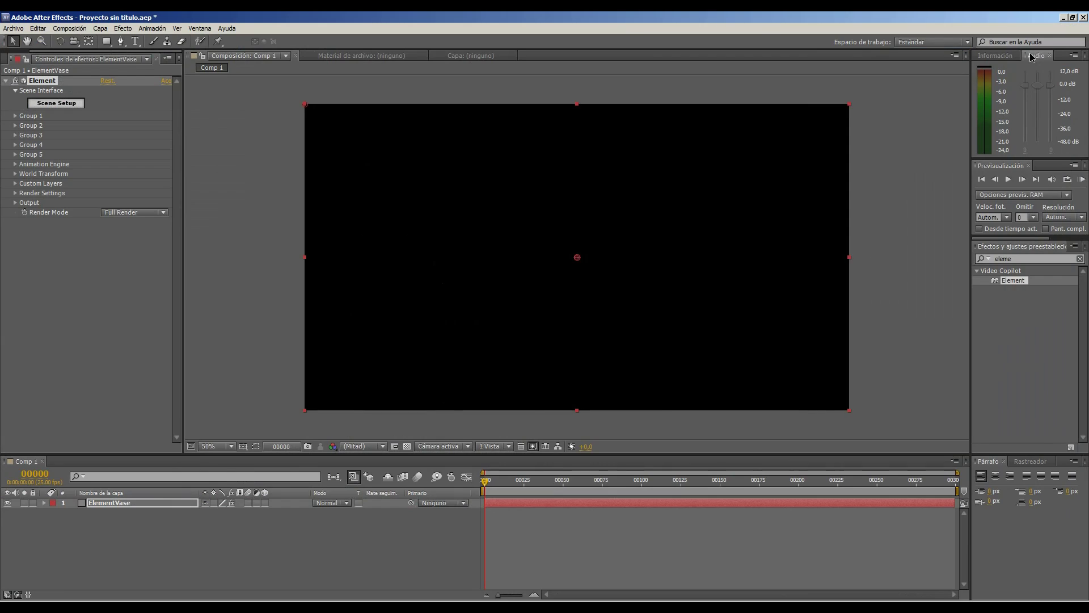
pyautogui.rightClick(158, 551)
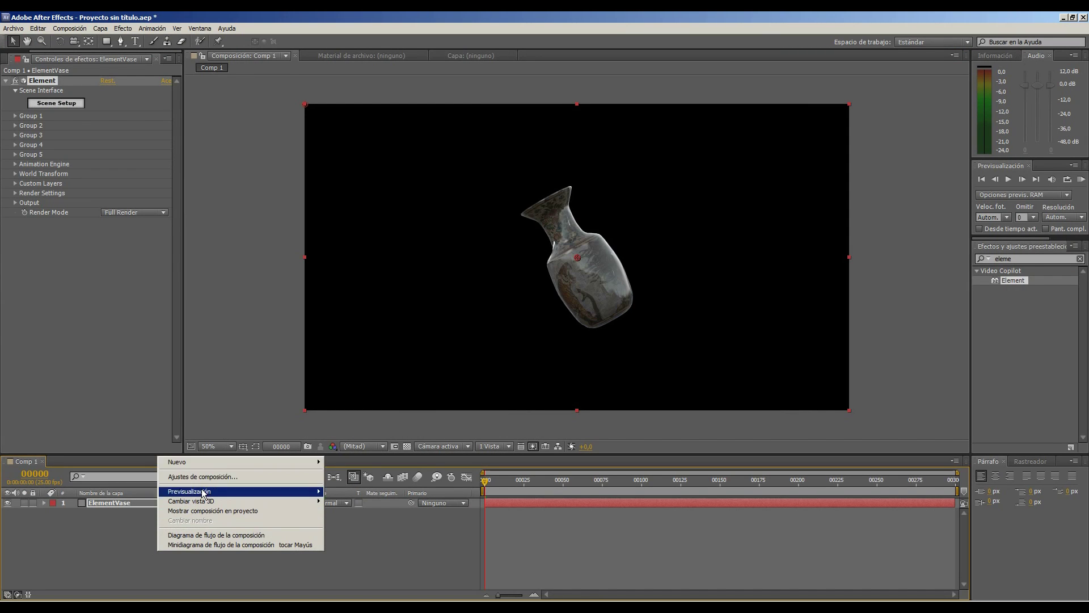
pyautogui.moveTo(266, 462)
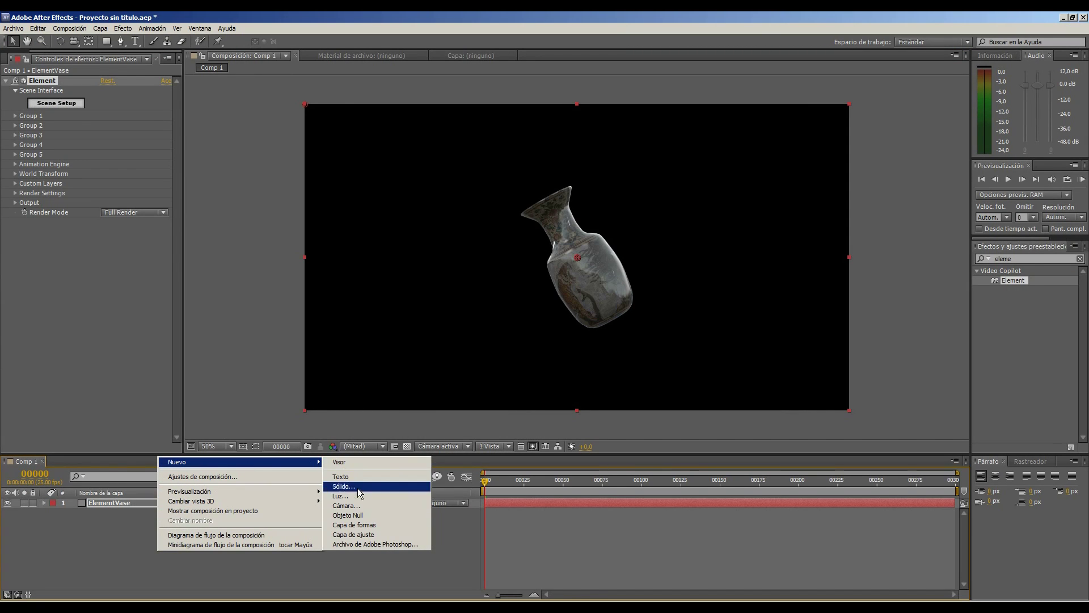
pyautogui.click(359, 506)
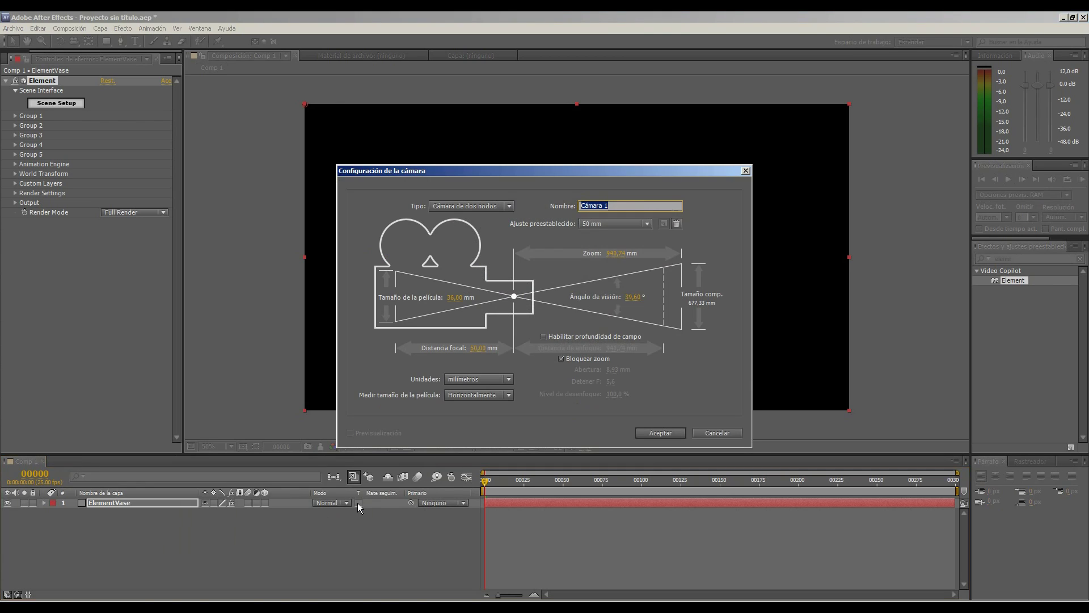
pyautogui.click(649, 222)
pyautogui.click(597, 287)
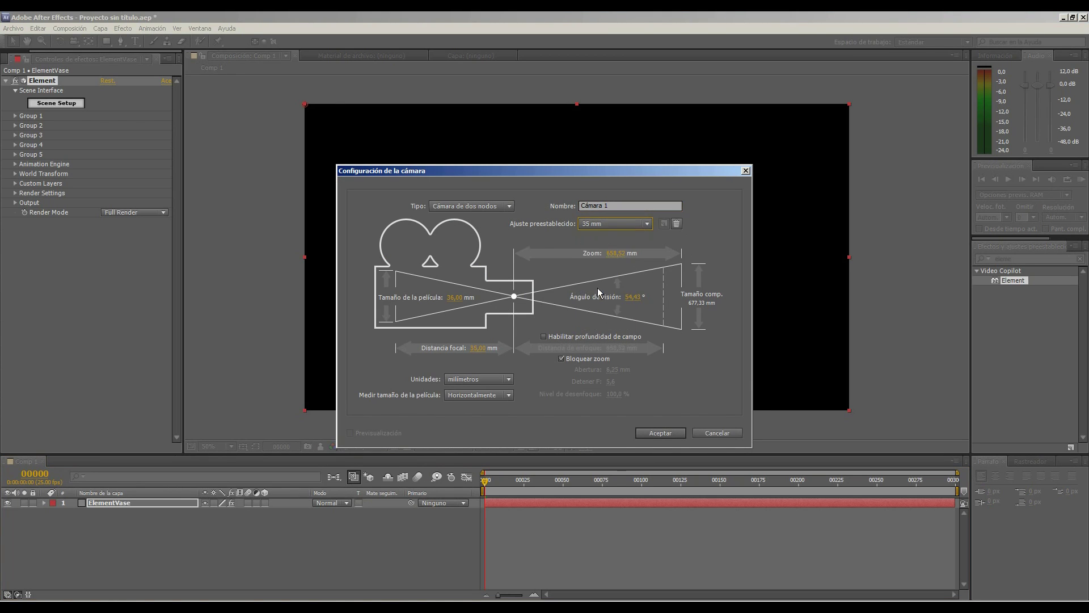
pyautogui.click(651, 430)
# Move to frame 46 and orbit the camera around the shattered vase and fragments
pyautogui.click(105, 510)
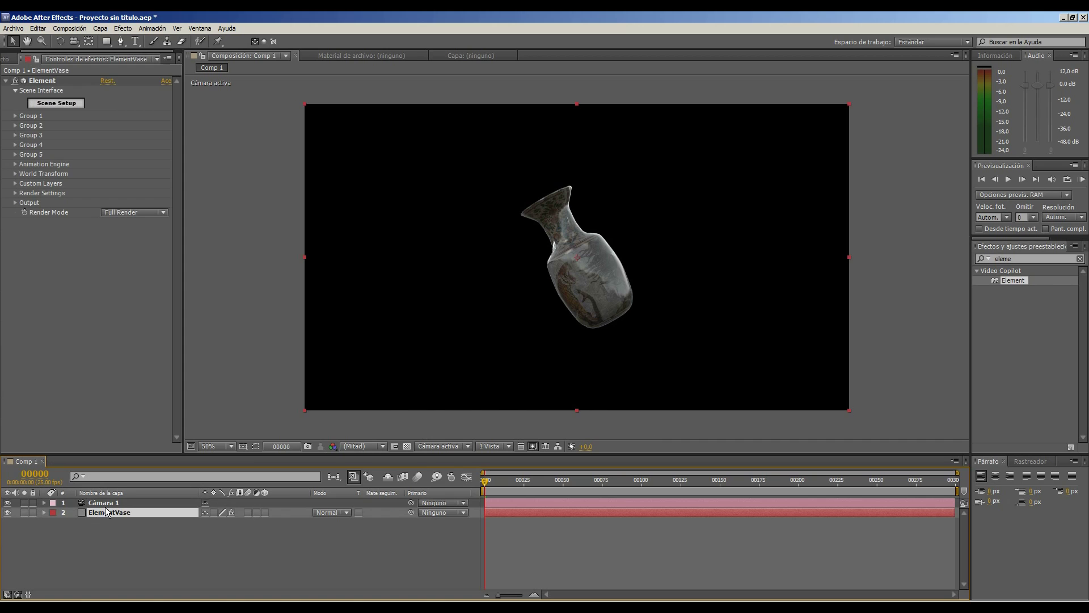
pyautogui.moveTo(507, 479); pyautogui.dragTo(898, 476)
pyautogui.hotkey('ctrl', 'Up')
pyautogui.press('c')
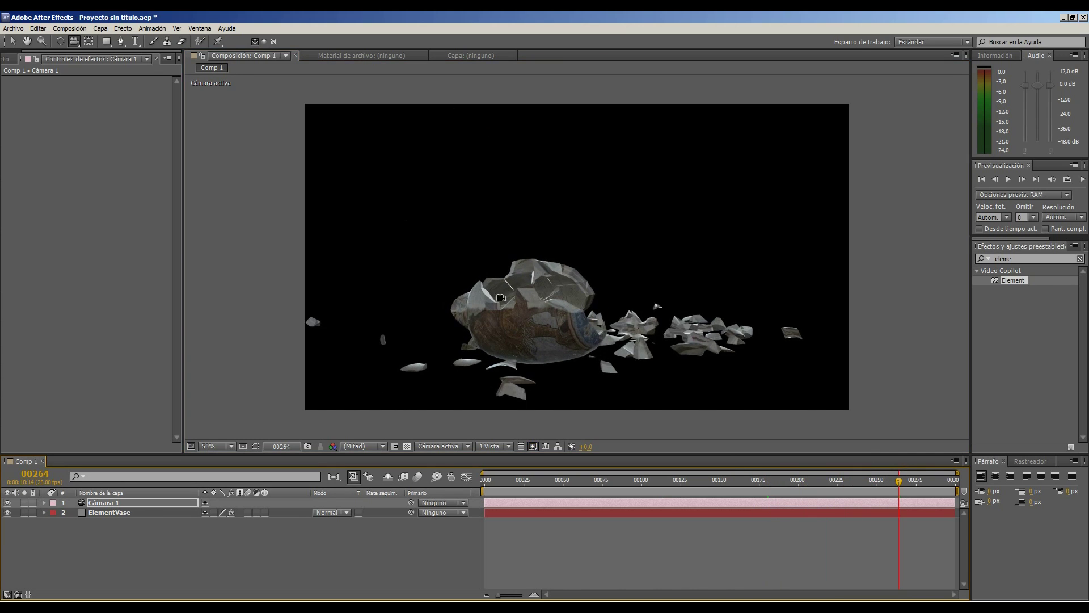
pyautogui.moveTo(501, 297); pyautogui.dragTo(591, 318)
pyautogui.click(106, 513)
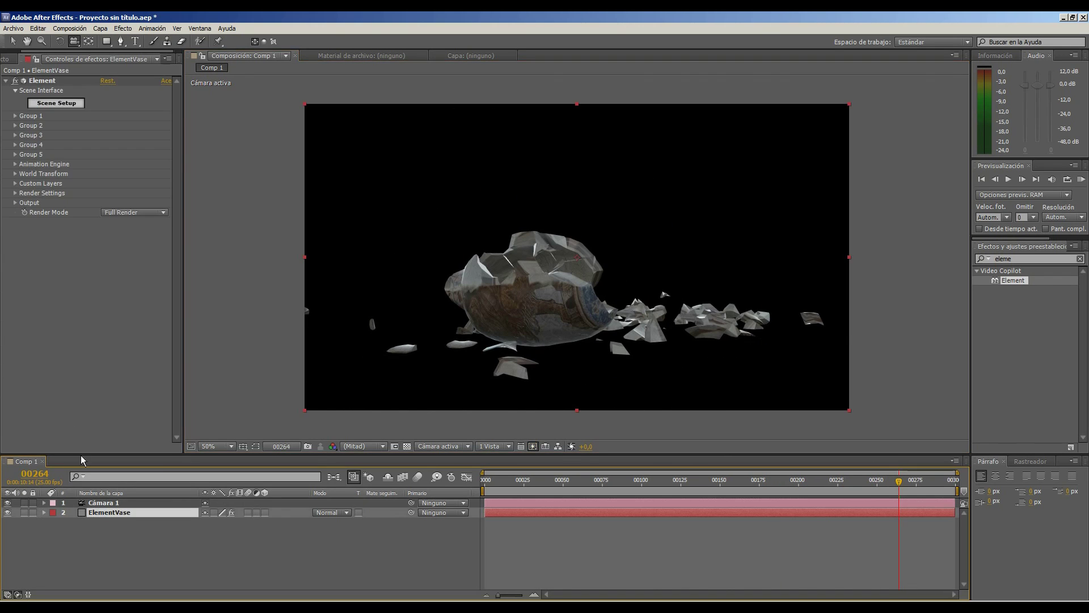
# Set the vase's environment reflection map to the Lobby preset and return to Comp 1
pyautogui.click(56, 103)
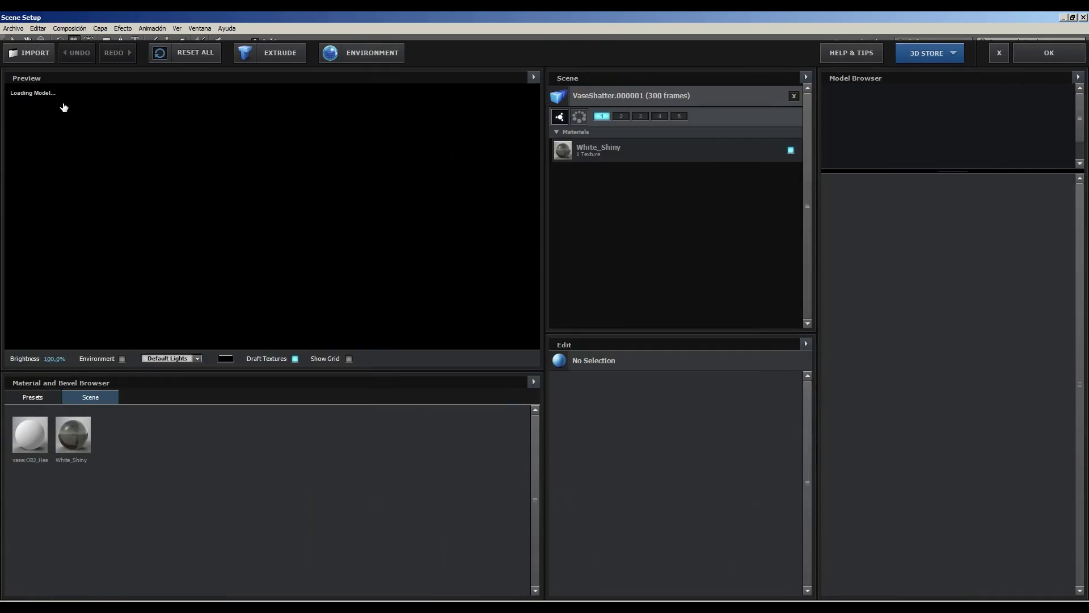
pyautogui.click(347, 58)
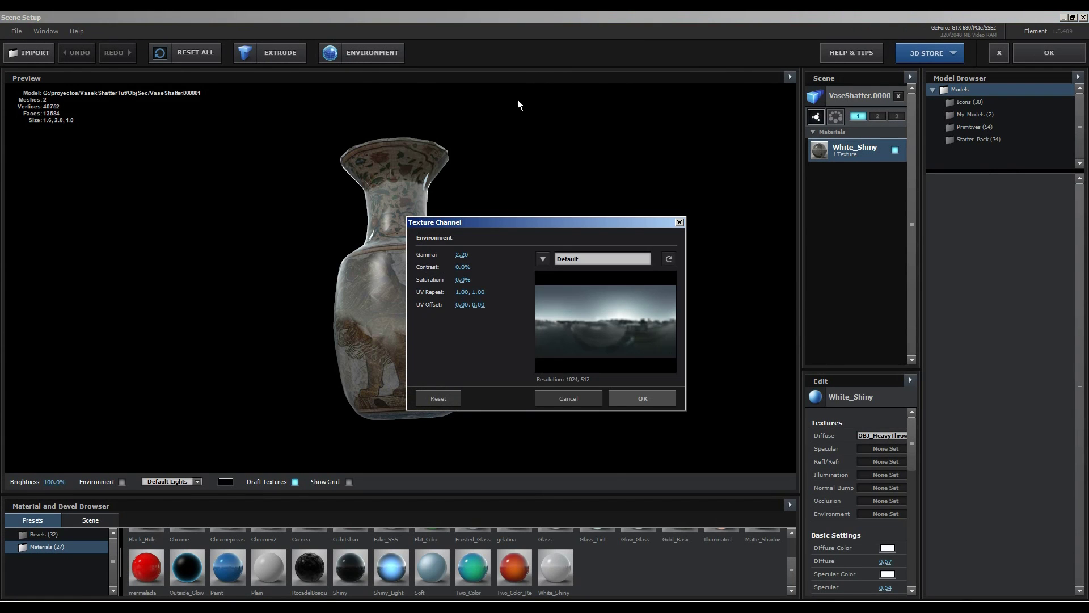
pyautogui.click(544, 257)
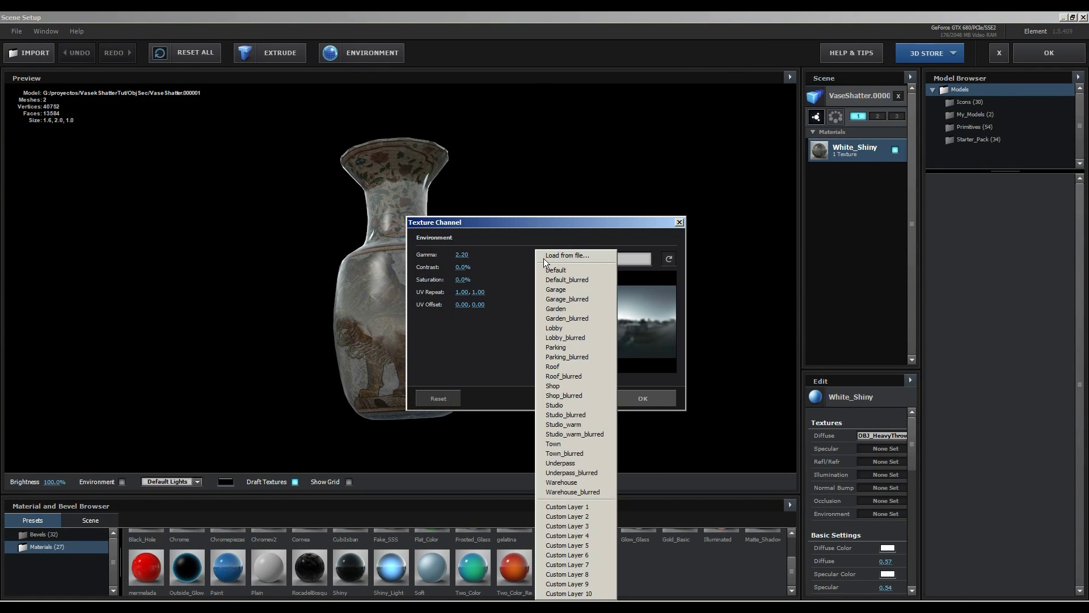
pyautogui.click(554, 324)
pyautogui.click(626, 398)
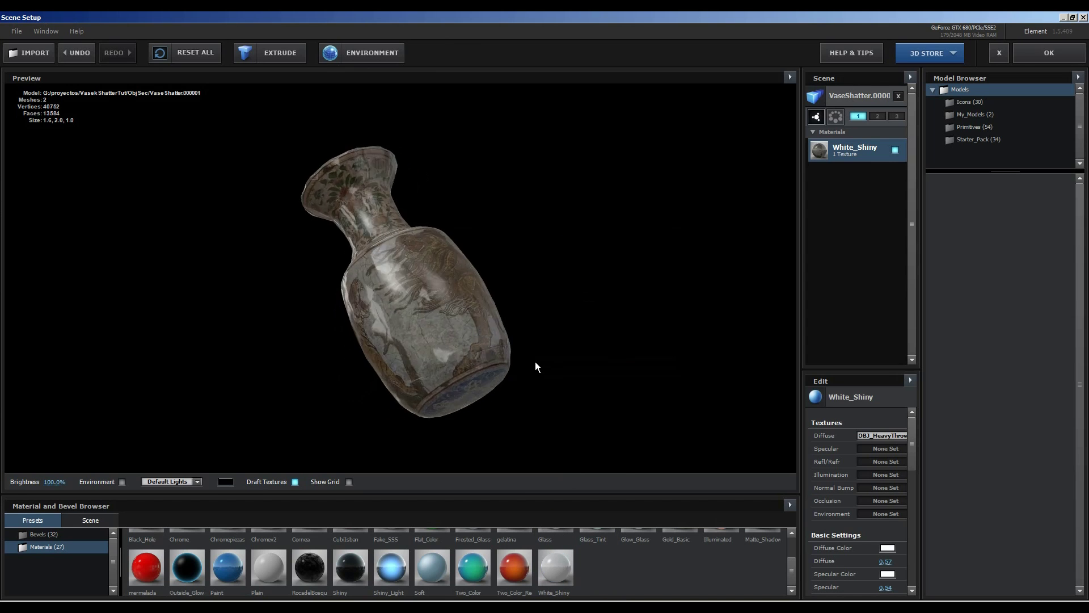
pyautogui.click(1020, 56)
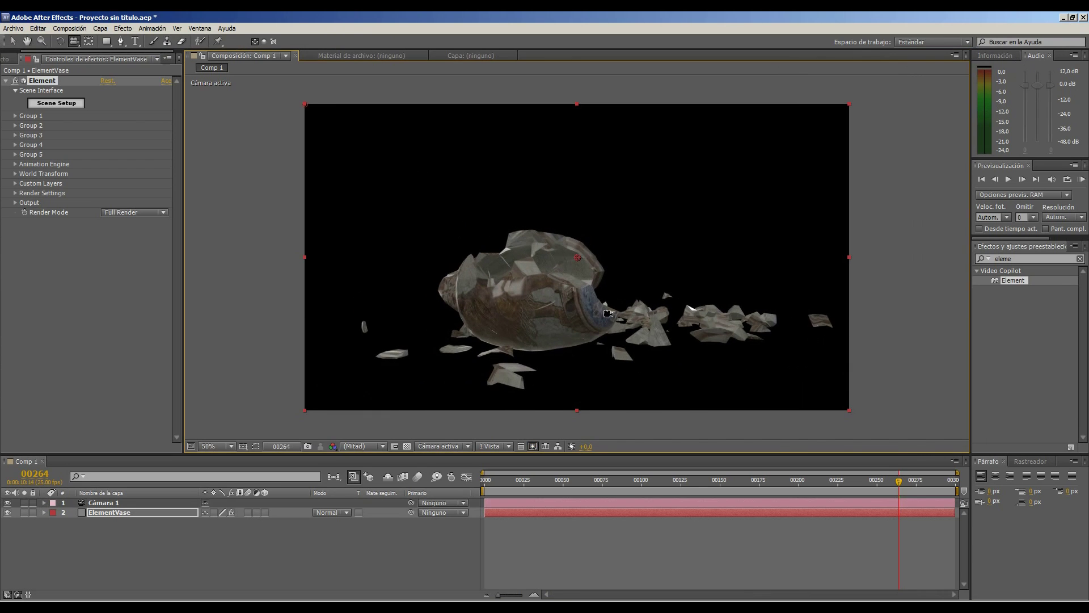
# Rename Comp 1 to VaseShatterComp in the Project panel
pyautogui.click(7, 58)
pyautogui.click(29, 170)
pyautogui.press('Return')
pyautogui.write('eShatterComp')
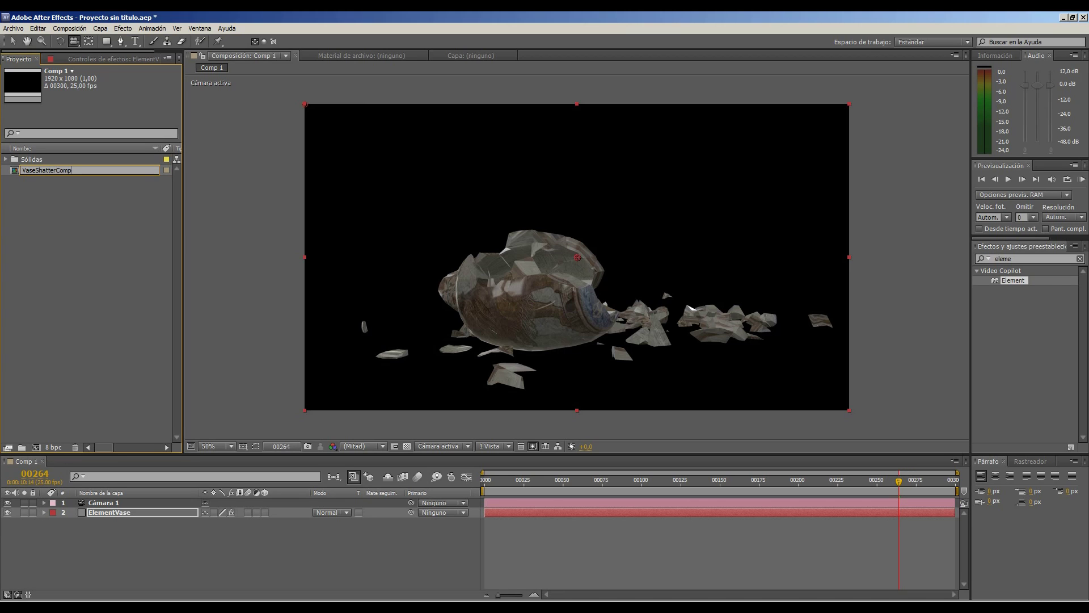
pyautogui.press('Return')
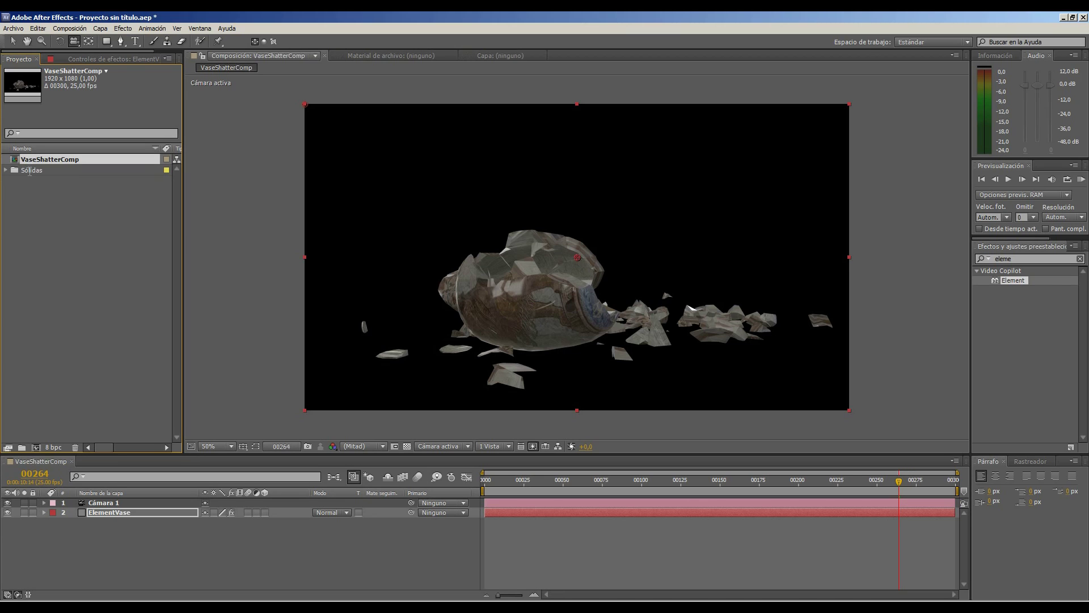
# Run a RAM preview of the shattering animation, then stop it
pyautogui.click(42, 463)
pyautogui.press('KP_0')
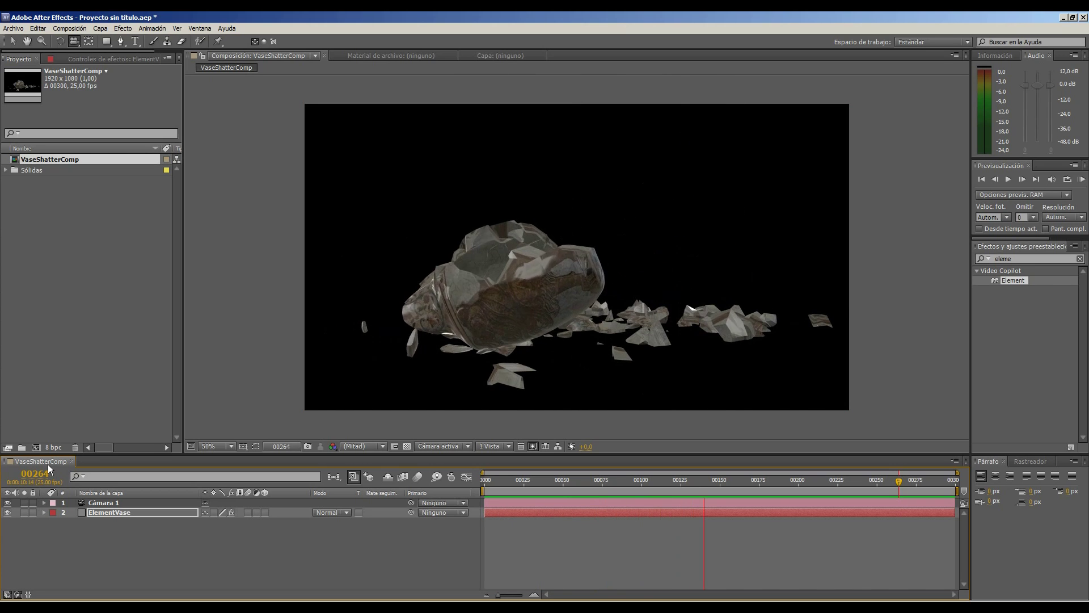
pyautogui.click(104, 464)
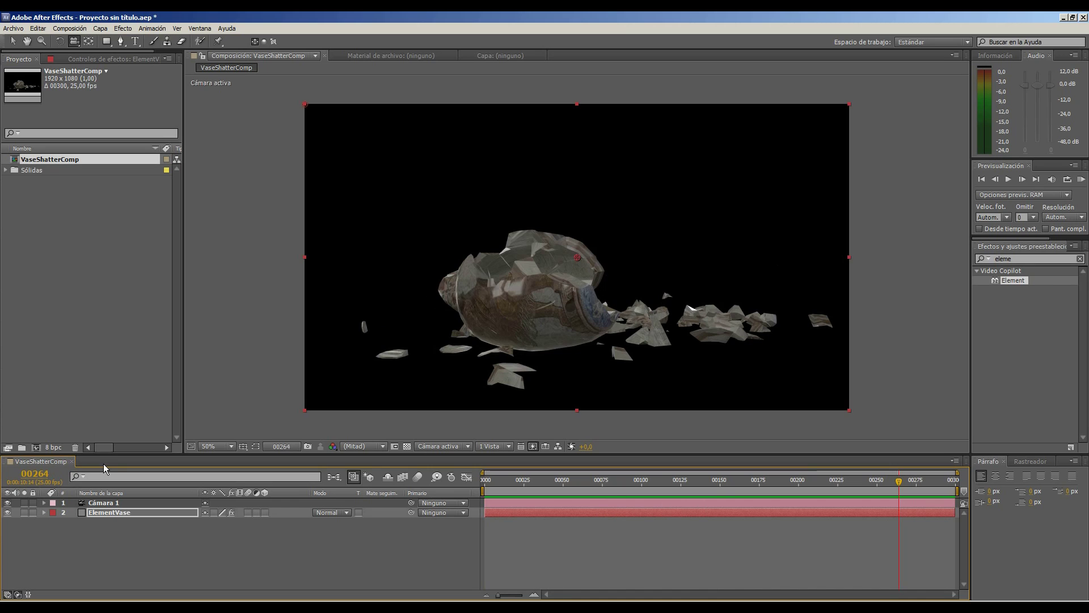
# Add a new full-size white (FFFFFF) solid layer to VaseShatterComp
pyautogui.rightClick(142, 549)
pyautogui.moveTo(283, 460)
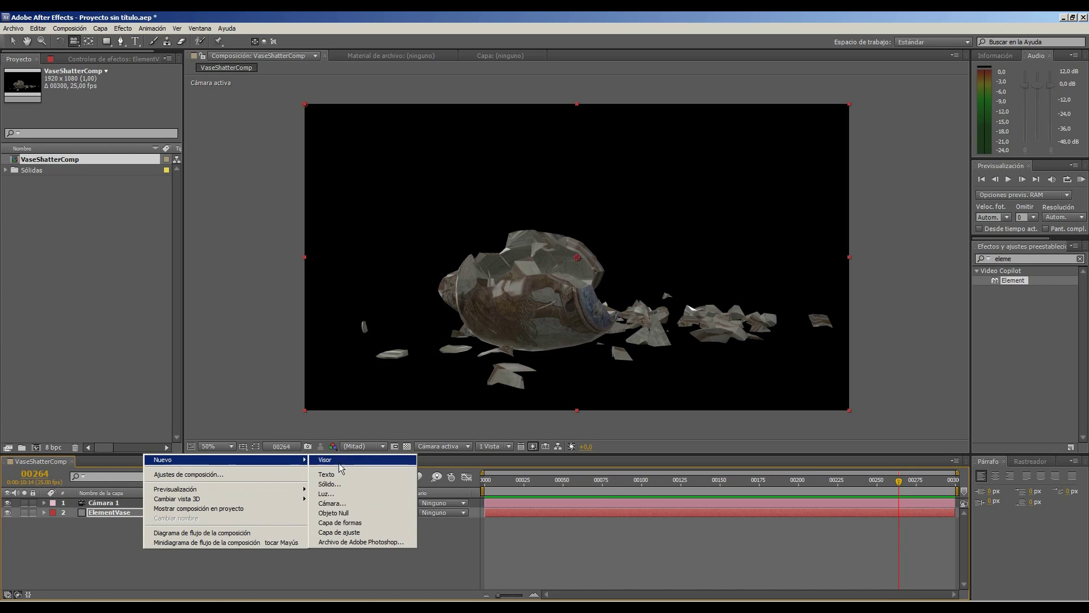
pyautogui.click(343, 489)
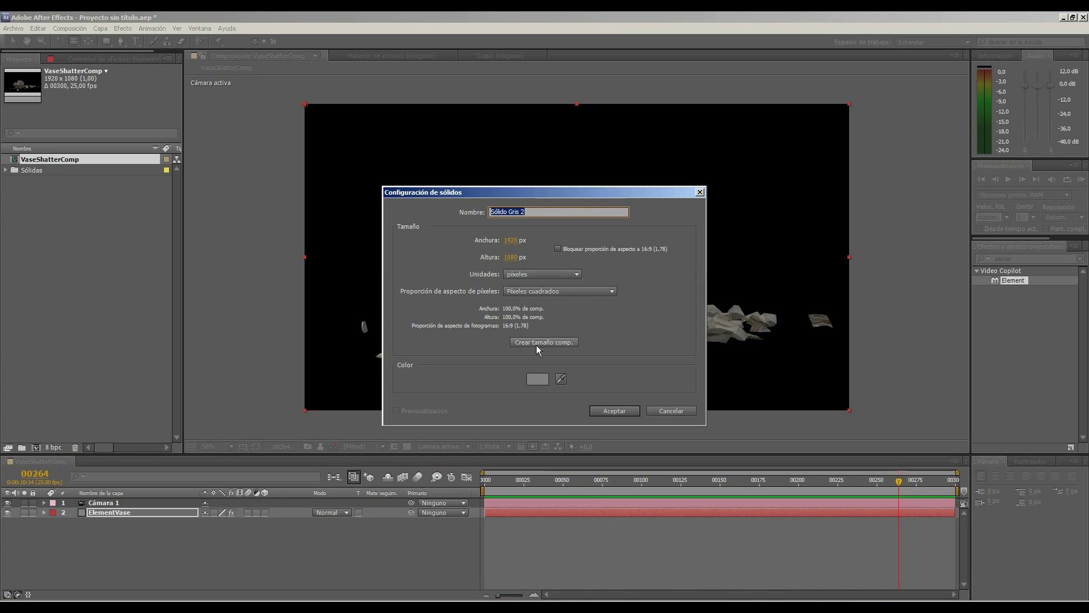
pyautogui.click(538, 379)
pyautogui.moveTo(187, 241); pyautogui.dragTo(46, 157)
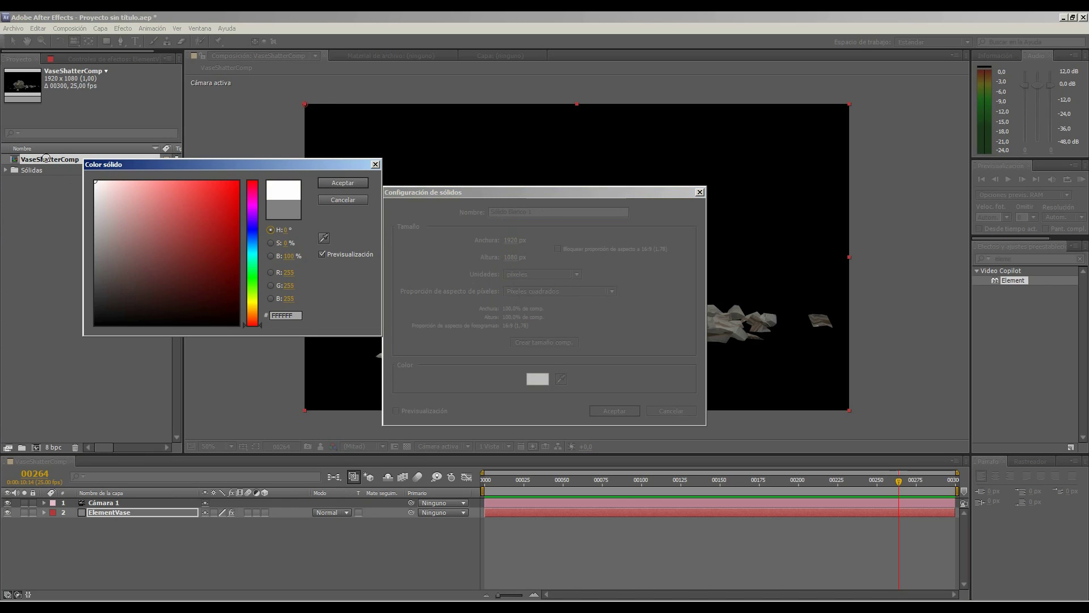
pyautogui.click(342, 183)
pyautogui.click(623, 405)
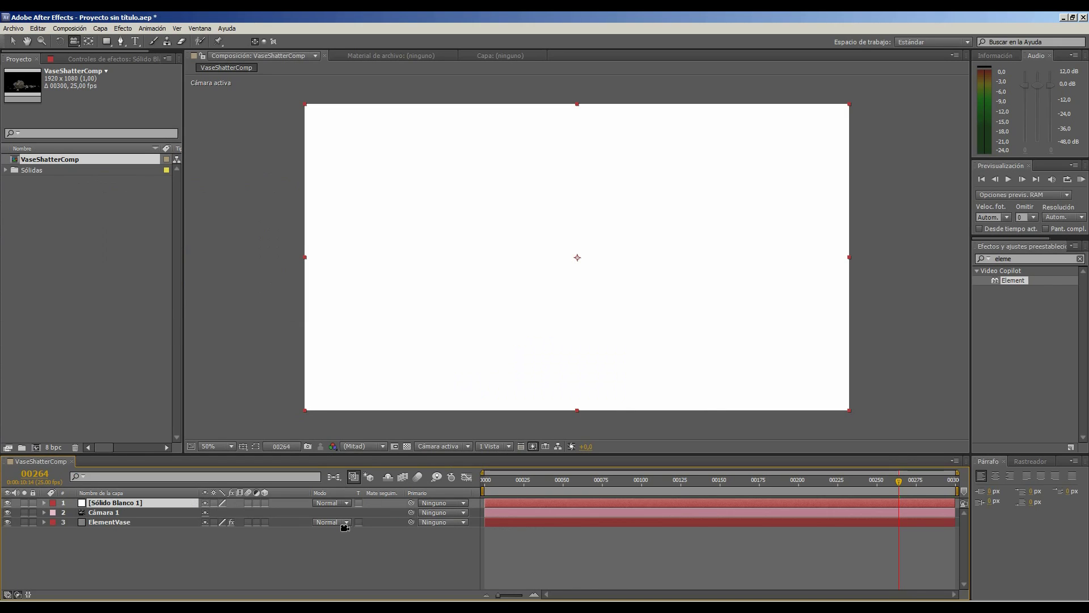
# Move the white solid below ElementVase and rename it Reflec
pyautogui.moveTo(114, 506); pyautogui.dragTo(108, 529)
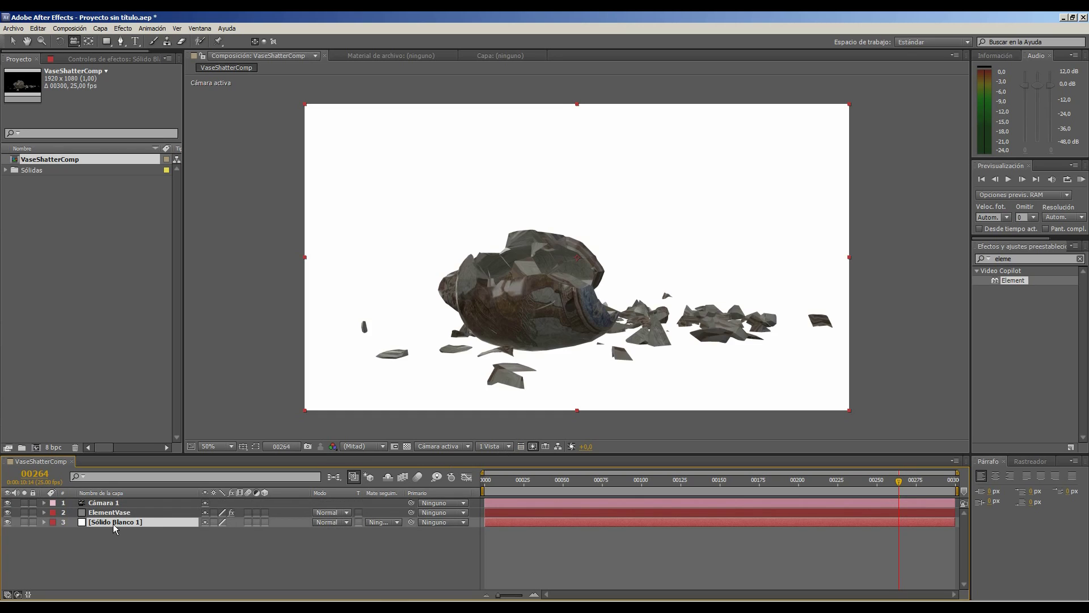
pyautogui.press('Return')
pyautogui.write('Refle')
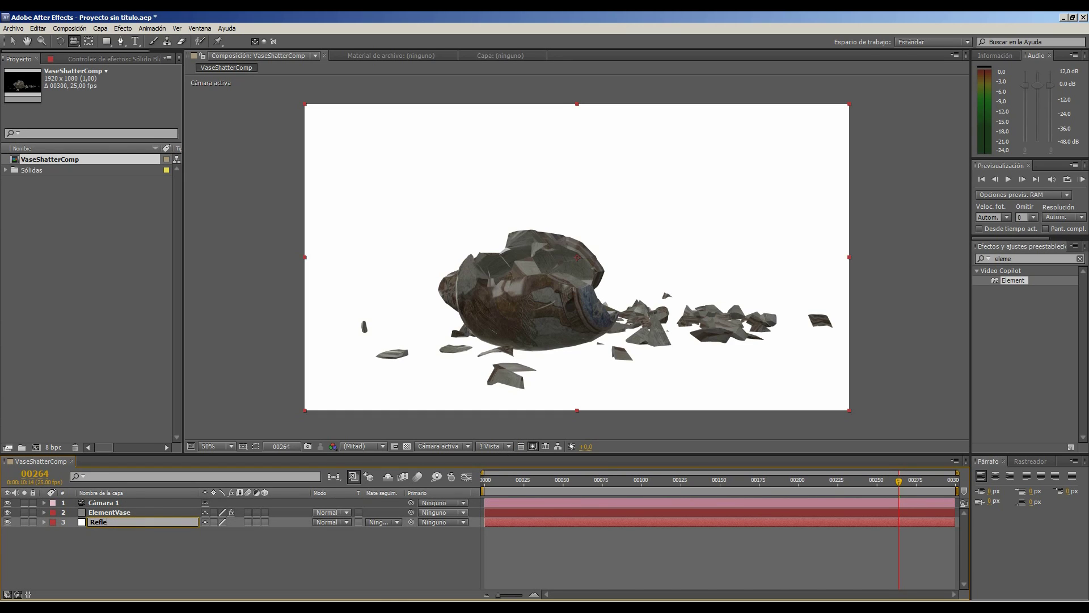
pyautogui.write('c')
pyautogui.press('Return')
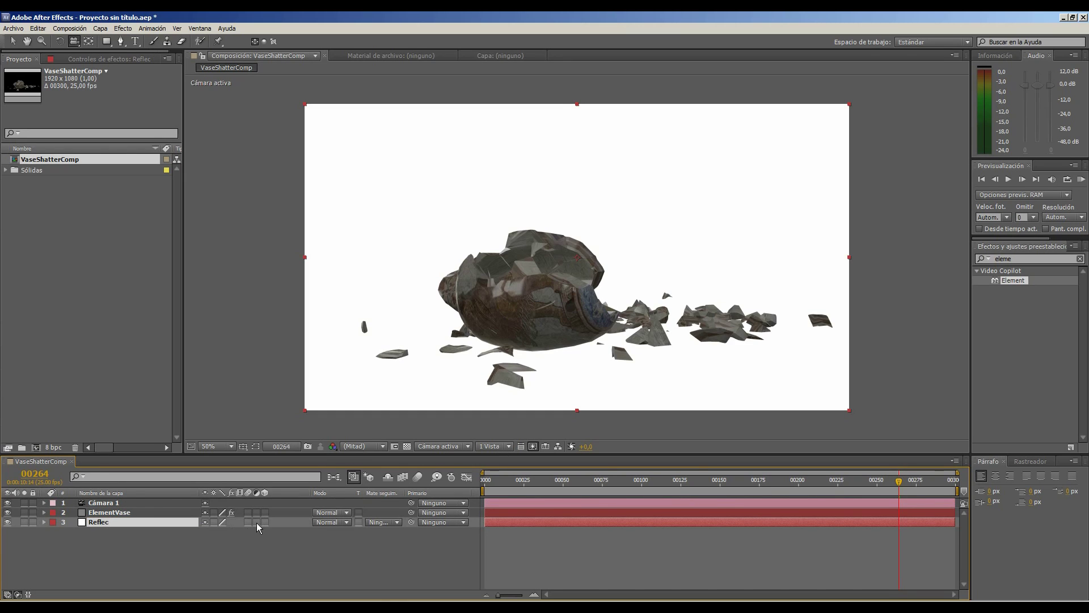
# Make Reflec a 3D layer and rotate it 90° on X to lie flat
pyautogui.click(263, 521)
pyautogui.press('r')
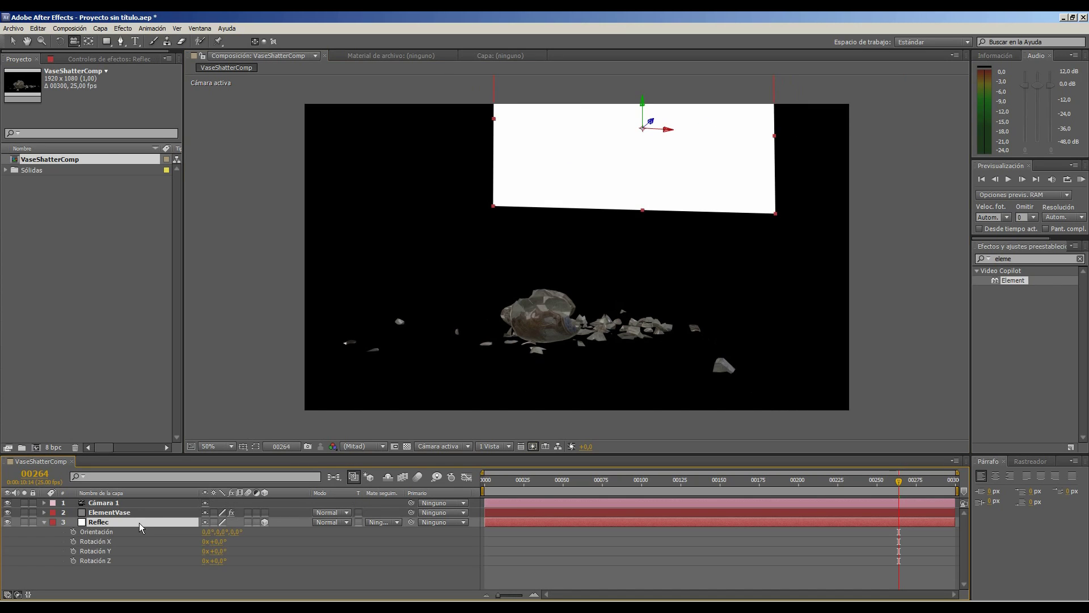
pyautogui.moveTo(215, 542); pyautogui.dragTo(224, 541)
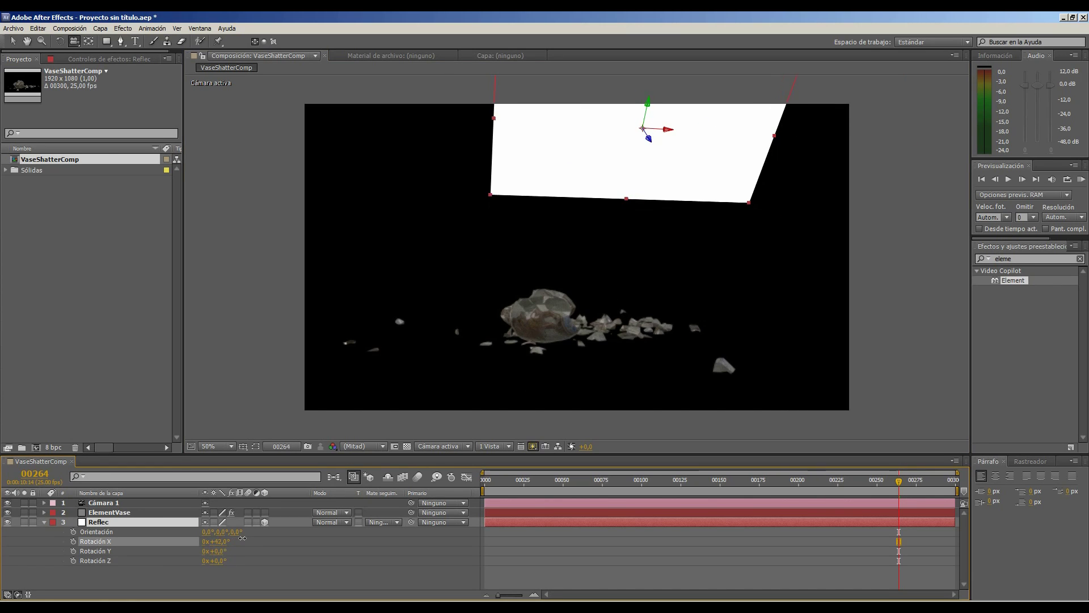
pyautogui.write('90')
pyautogui.press('Return')
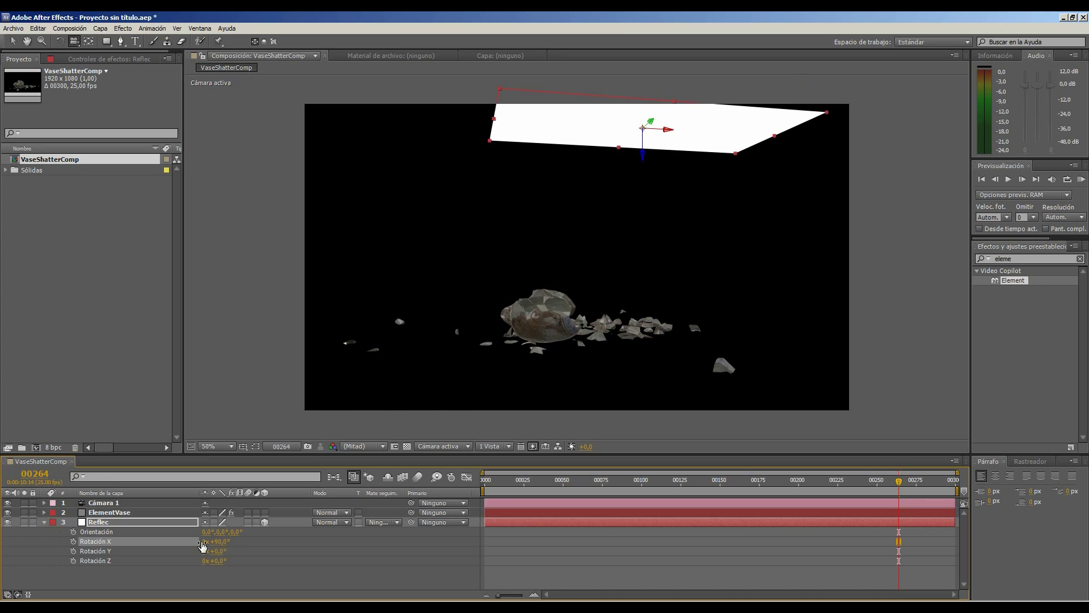
# Lower the Reflec plane to position 950, 1834, 0 as a floor beneath the vase
pyautogui.click(44, 522)
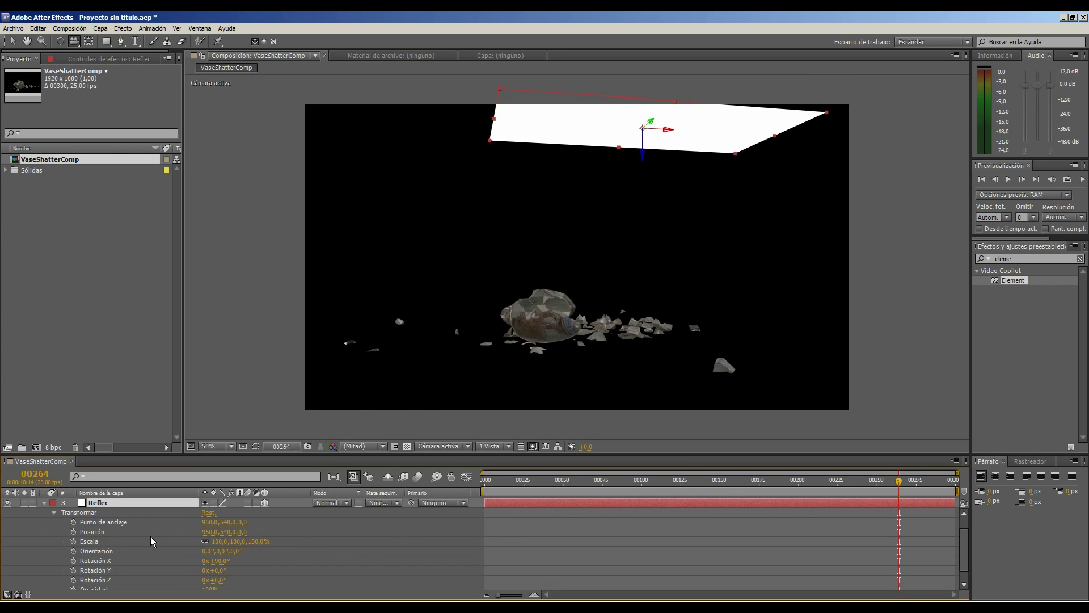
pyautogui.moveTo(229, 532); pyautogui.dragTo(249, 532)
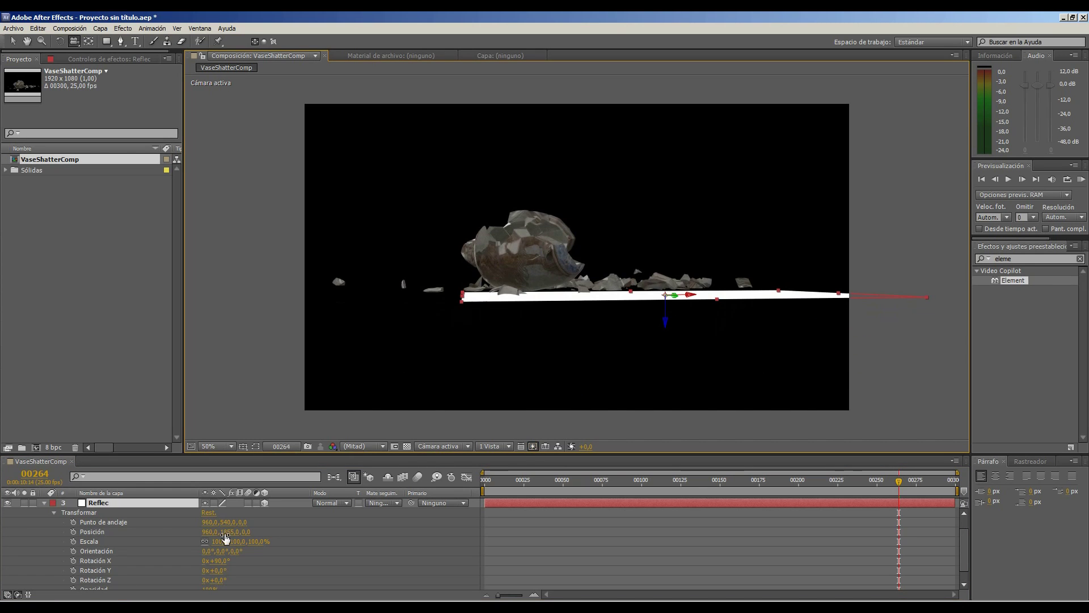
pyautogui.press('v')
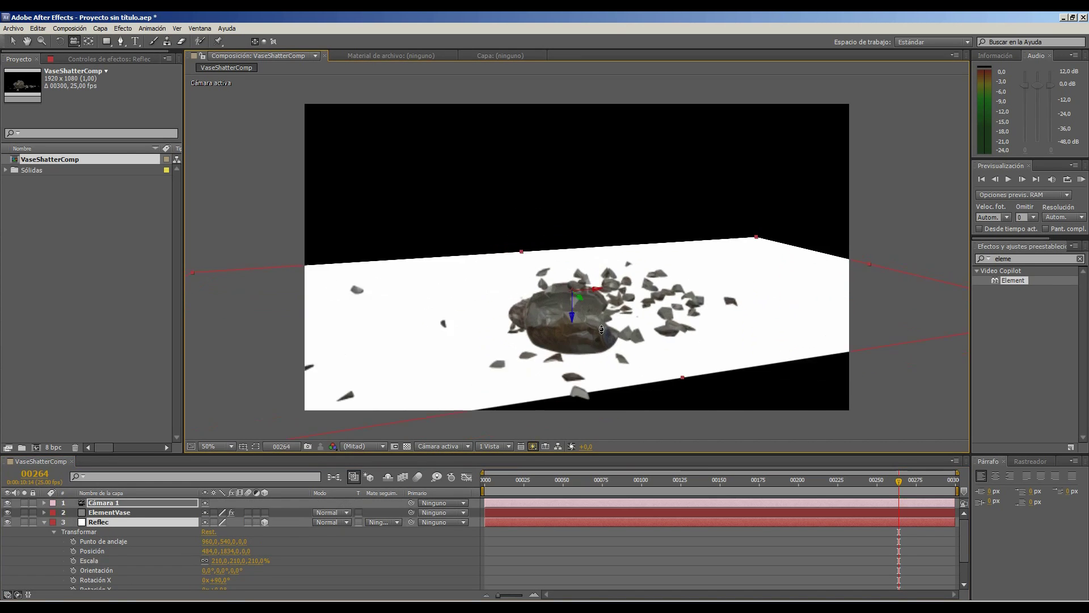
pyautogui.click(44, 521)
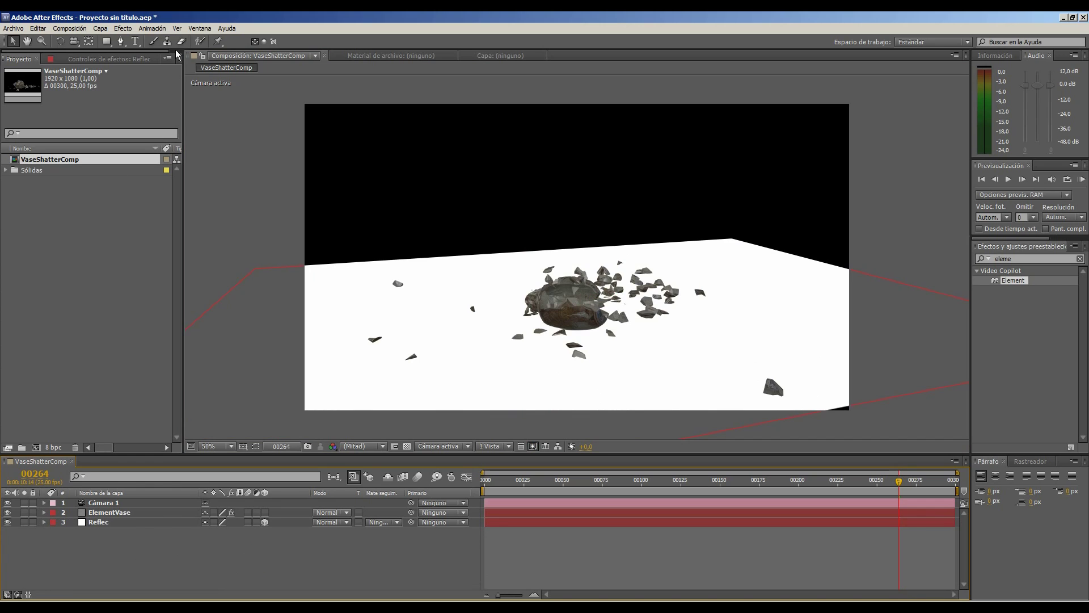
pyautogui.click(202, 29)
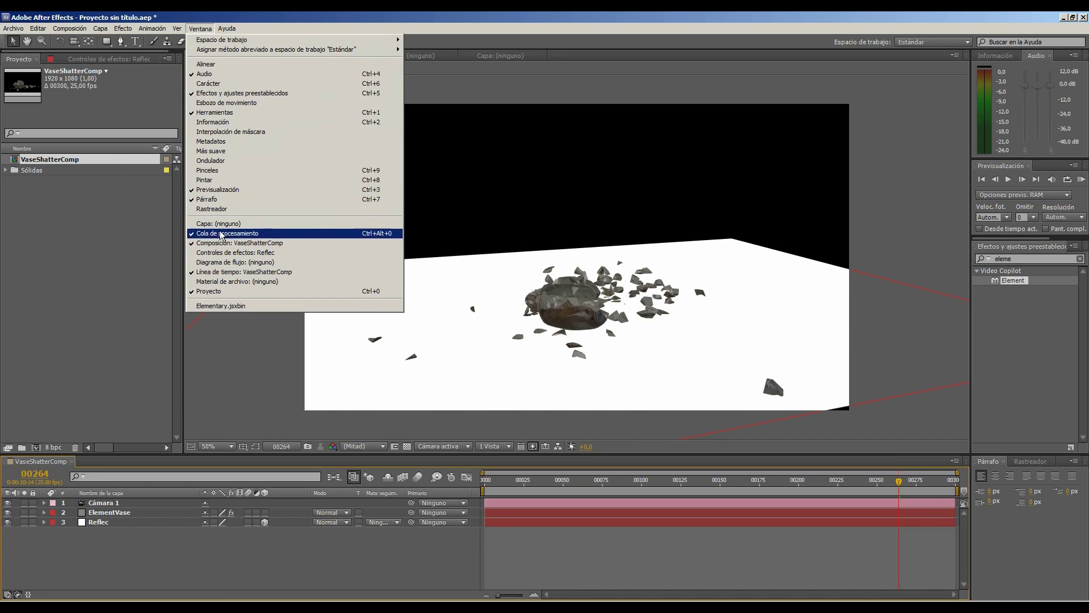
# Use the Elementary script to create an ElementVase reflection on the Reflec floor
pyautogui.click(228, 310)
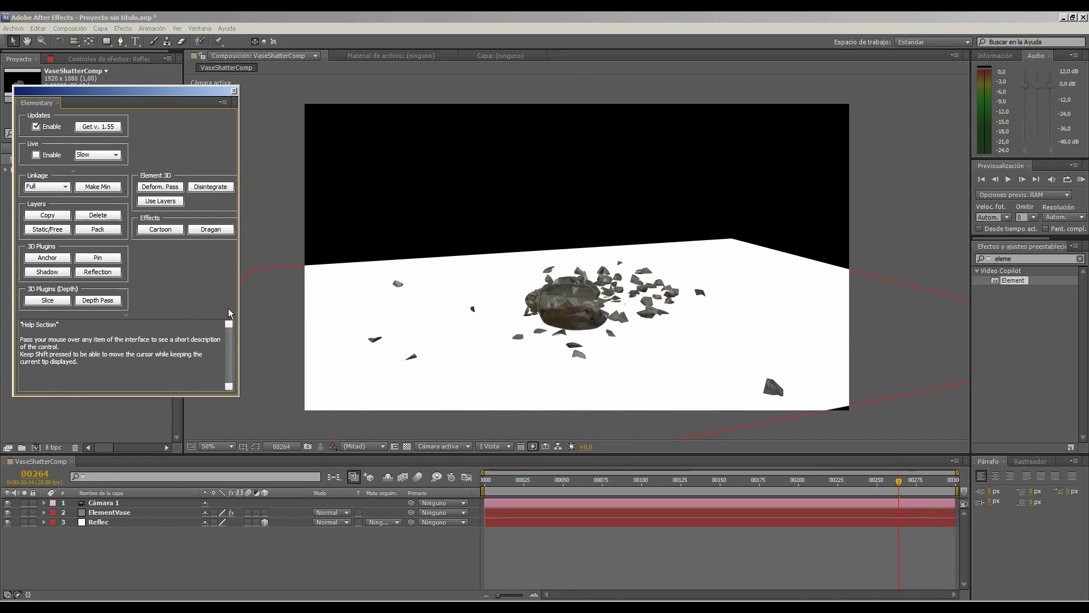
pyautogui.click(109, 512)
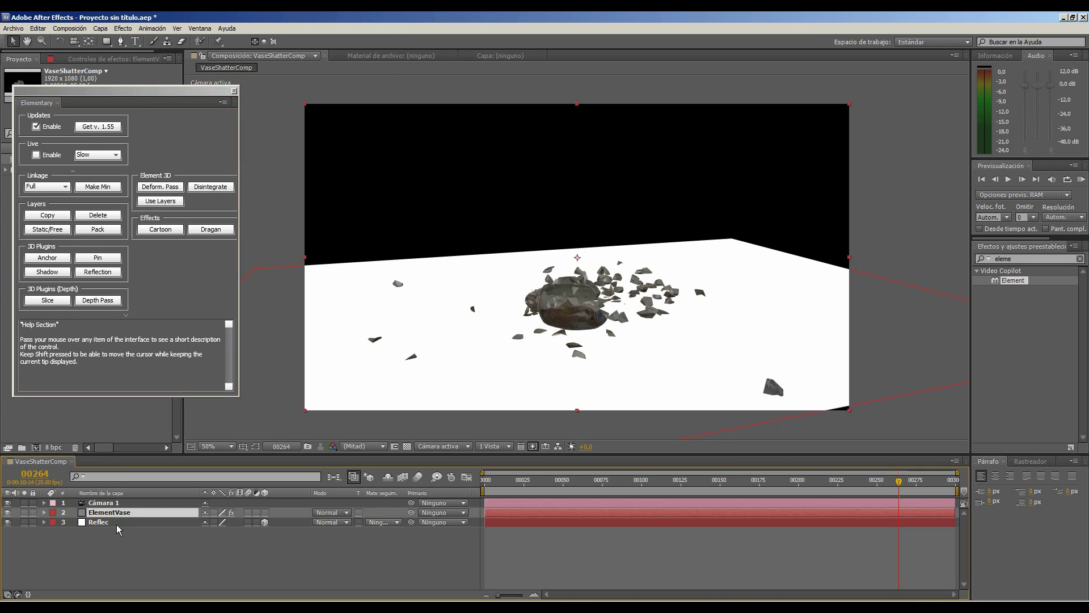
pyautogui.keyDown('shift'); pyautogui.click(105, 522); pyautogui.keyUp('shift')
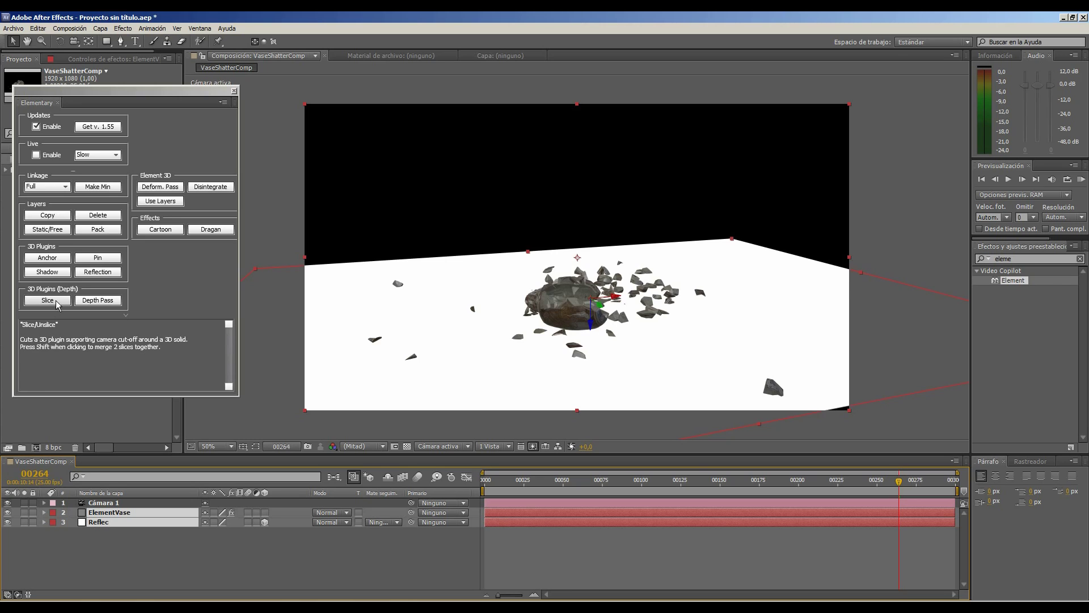
pyautogui.click(89, 274)
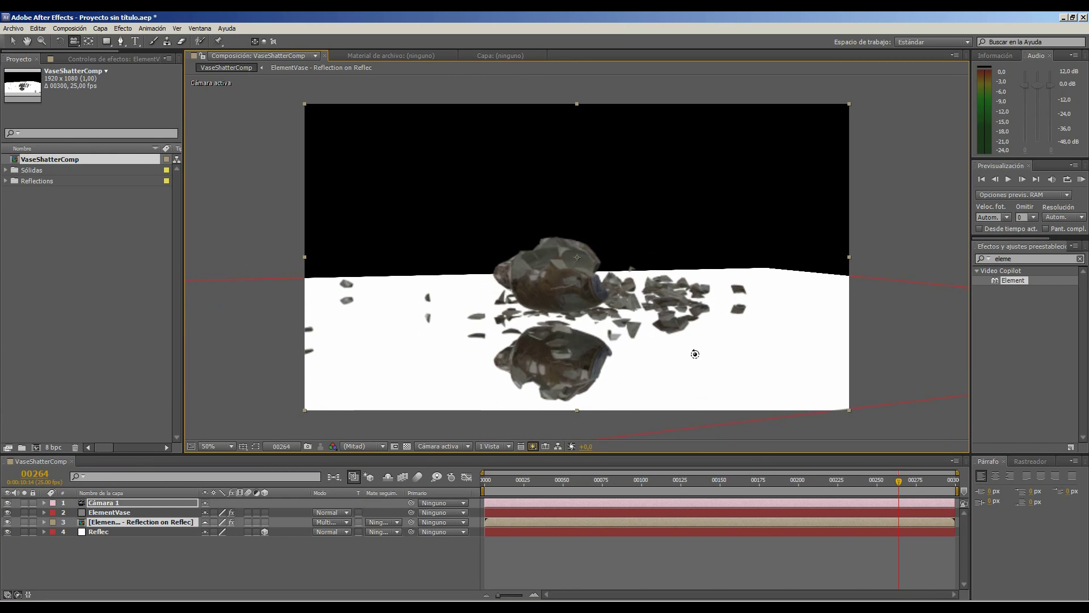
# Bring the camera closer to the vase, hide the Reflec layer and return to frame 80
pyautogui.click(96, 532)
pyautogui.moveTo(465, 233)
pyautogui.mouseDown()
pyautogui.moveTo(608, 289)
pyautogui.moveTo(583, 323)
pyautogui.mouseUp()
pyautogui.press('v')
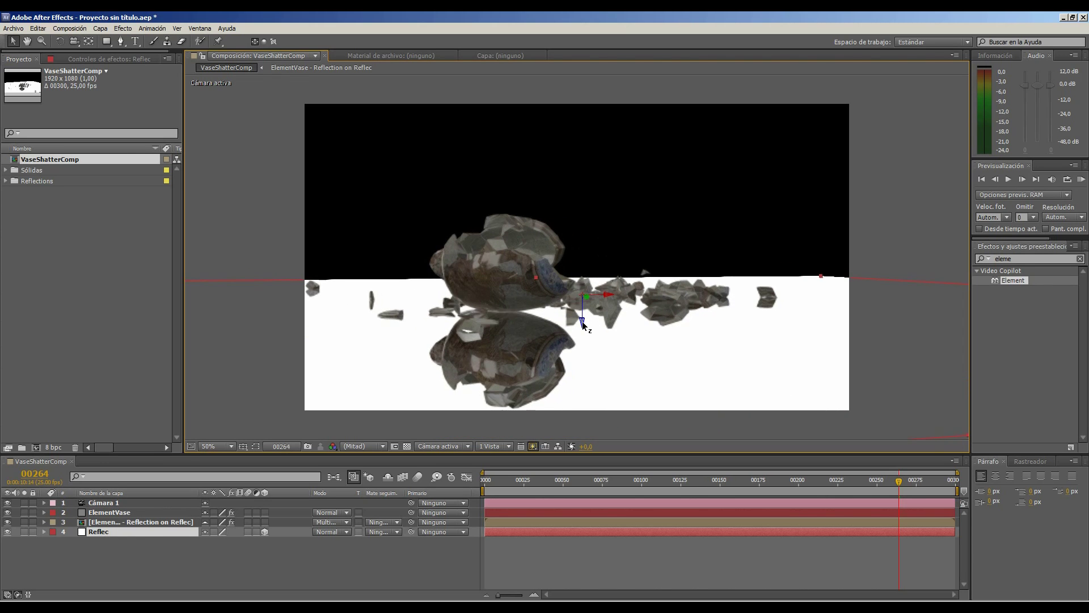
pyautogui.press('c')
pyautogui.moveTo(560, 355); pyautogui.dragTo(127, 528)
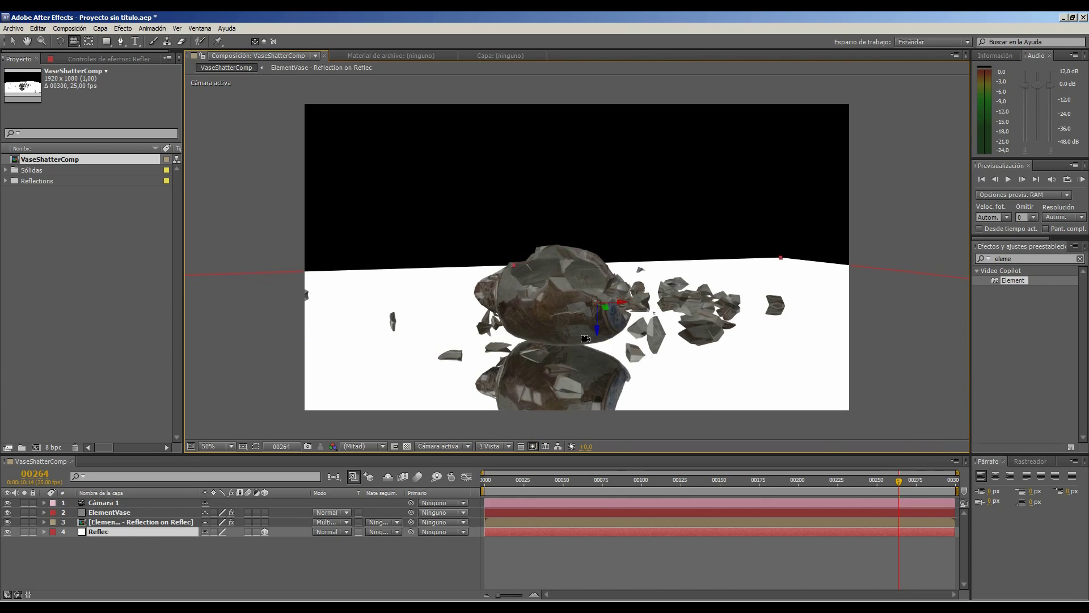
pyautogui.click(7, 532)
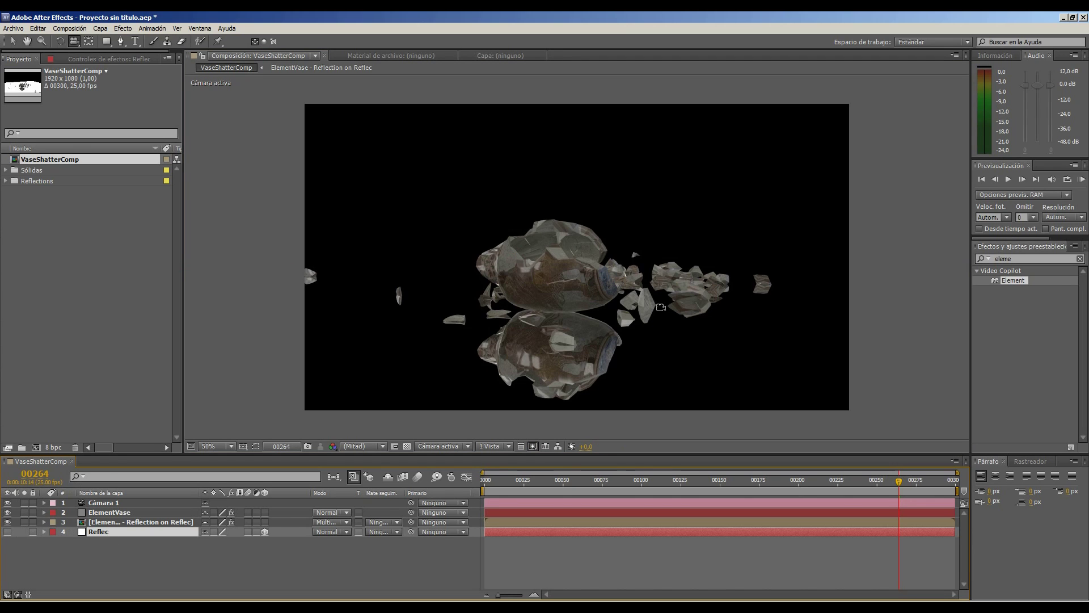
pyautogui.moveTo(899, 481); pyautogui.dragTo(610, 488)
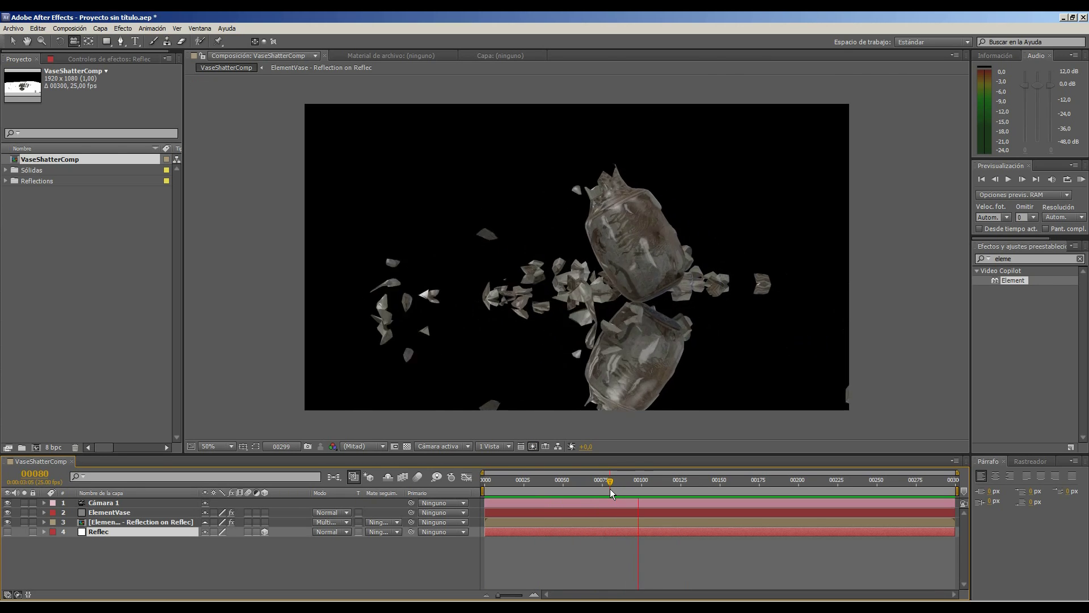
# Duplicate the ElementVase layer and rename the copy ElementFloor
pyautogui.click(110, 512)
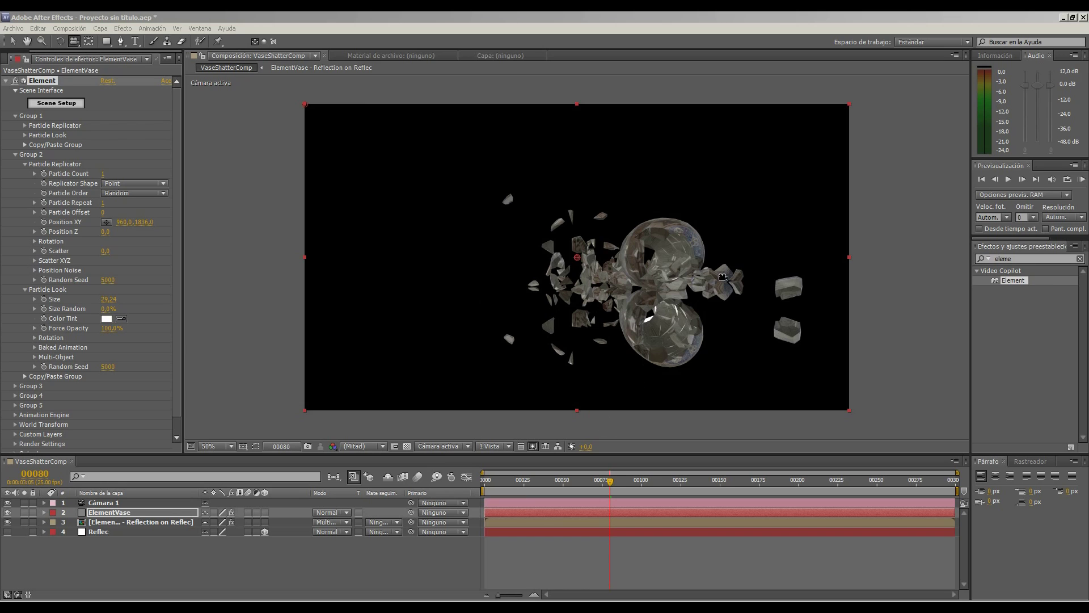
pyautogui.click(130, 513)
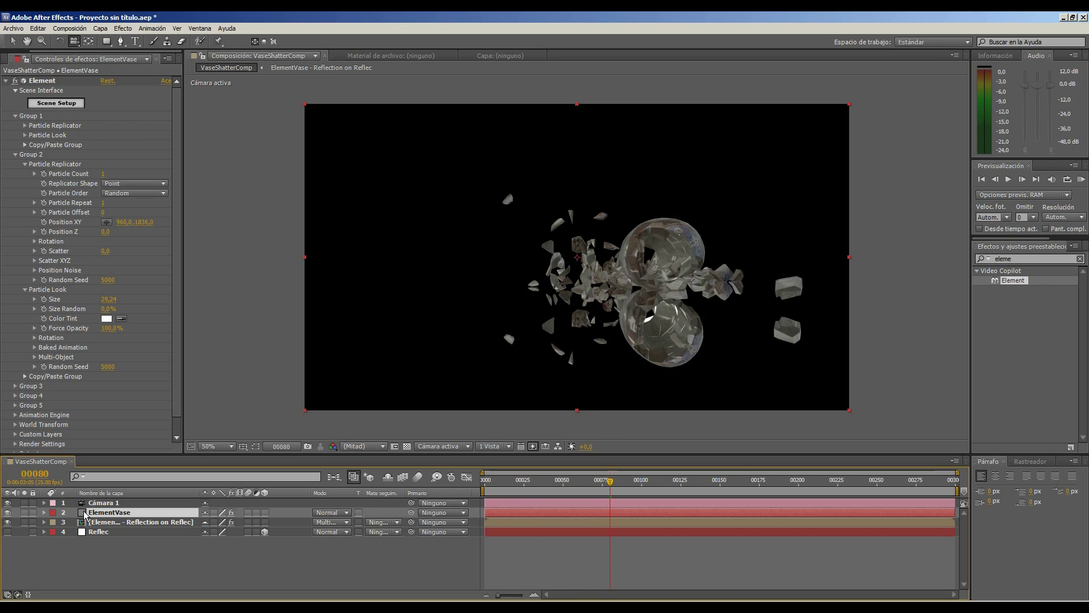
pyautogui.hotkey('ctrl', 'd')
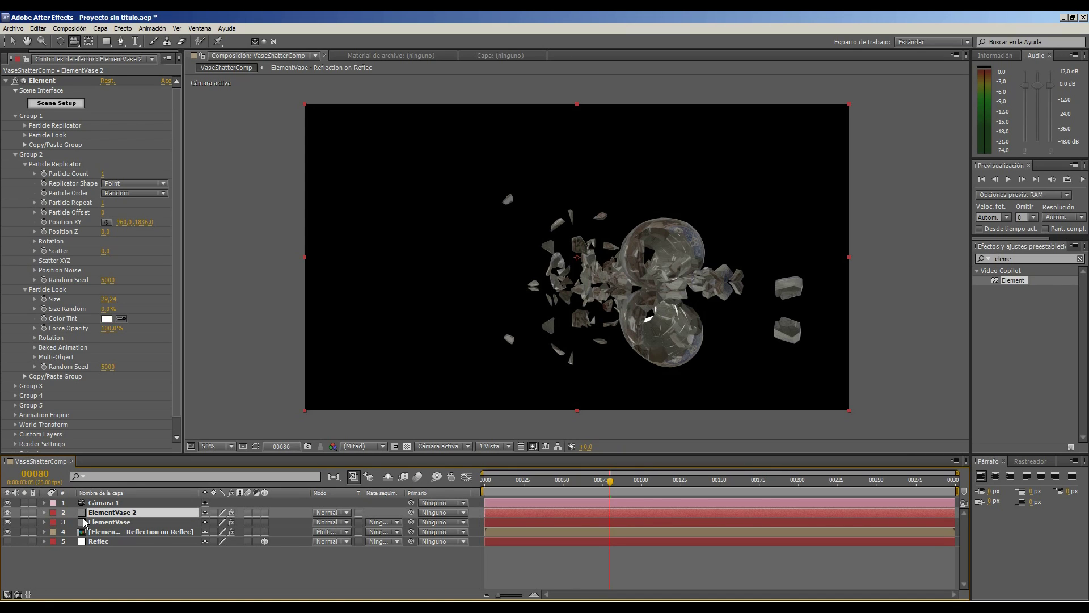
pyautogui.press('Return')
pyautogui.write('ElementV')
pyautogui.press('Return')
# Label ElementFloor yellow (Amarillo) and move it to the bottom of the layer stack
pyautogui.click(53, 512)
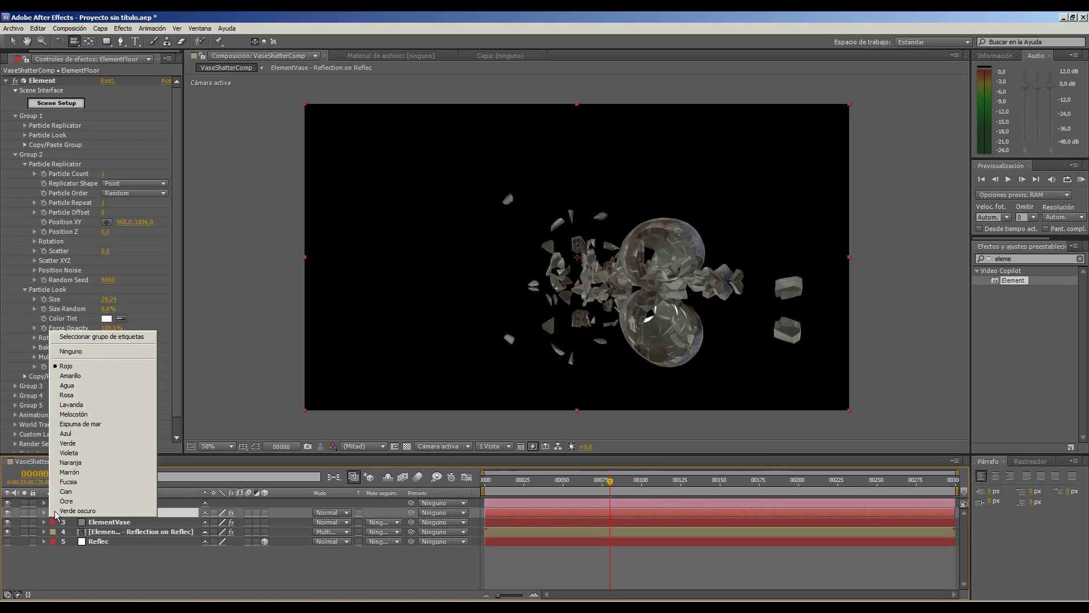
pyautogui.click(98, 384)
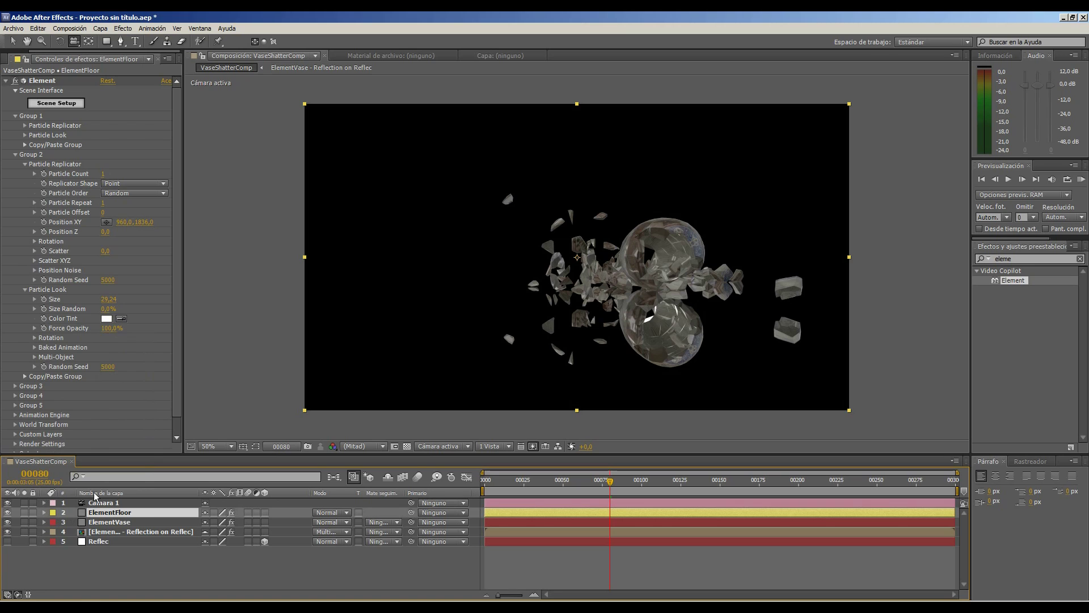
pyautogui.moveTo(83, 514); pyautogui.dragTo(88, 551)
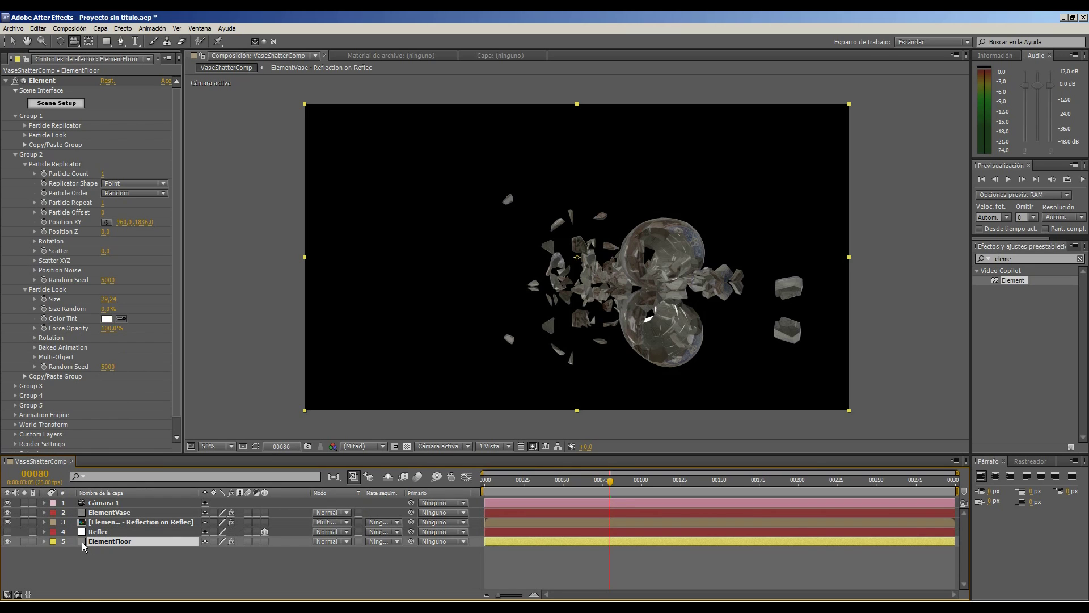
pyautogui.click(56, 102)
# Replace the vase model with a plane primitive wearing the White_Shiny material
pyautogui.click(879, 95)
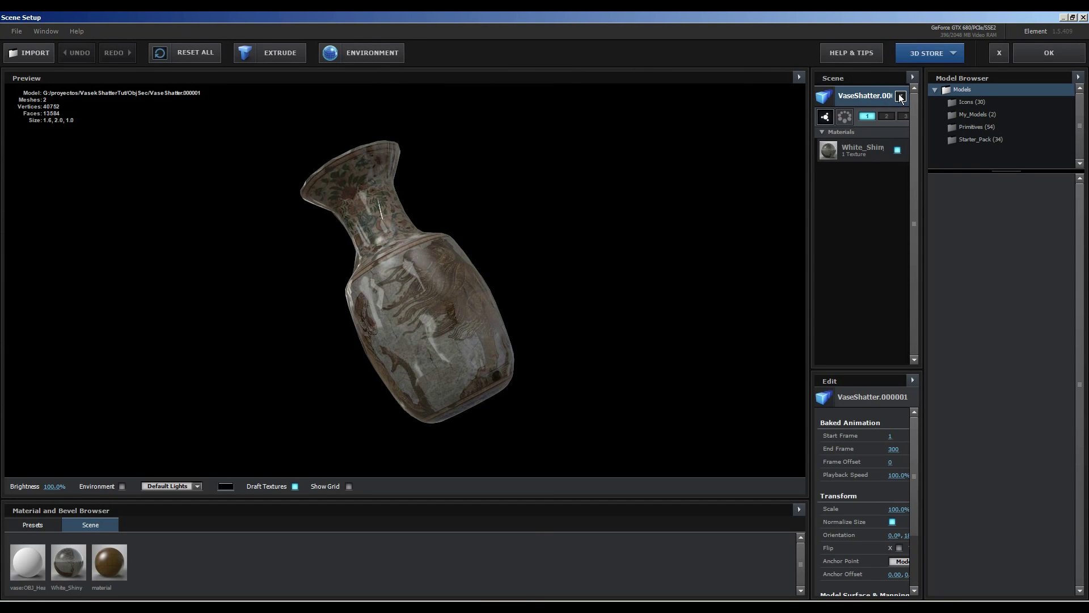
pyautogui.click(900, 96)
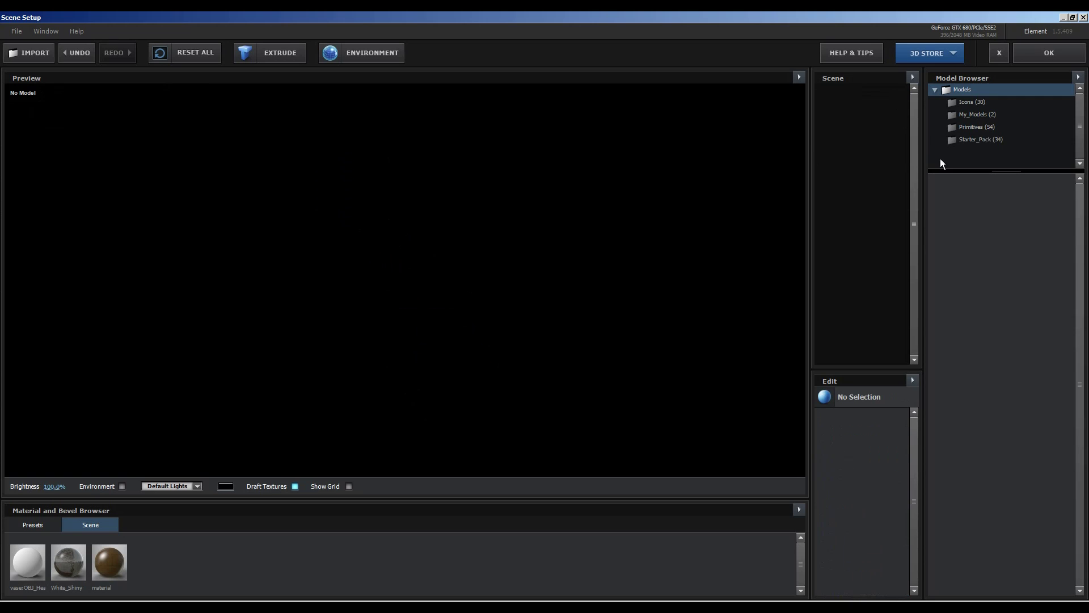
pyautogui.click(972, 127)
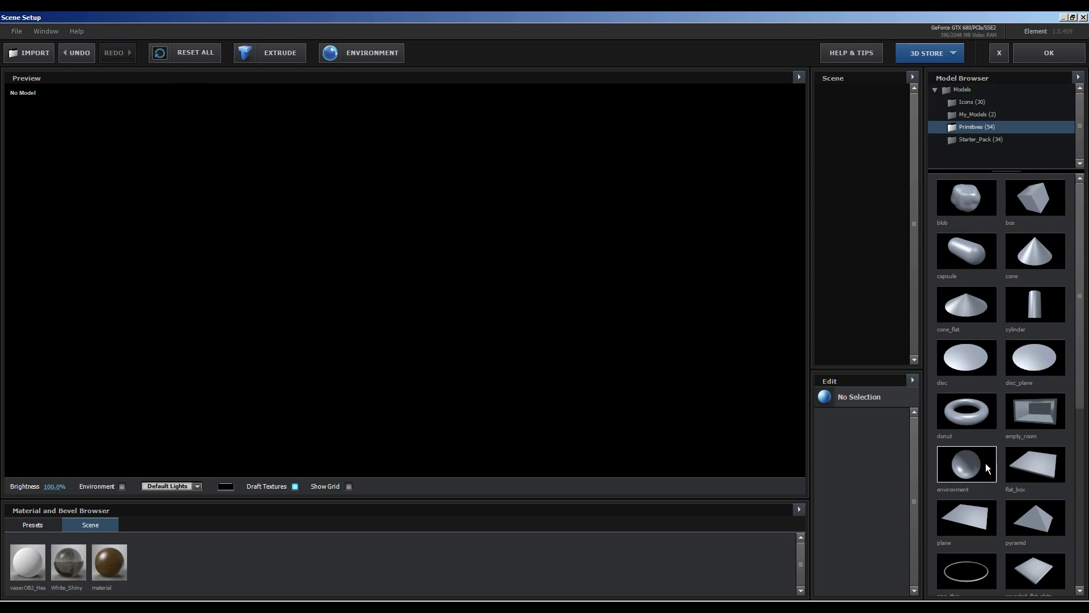
pyautogui.click(967, 527)
pyautogui.click(856, 150)
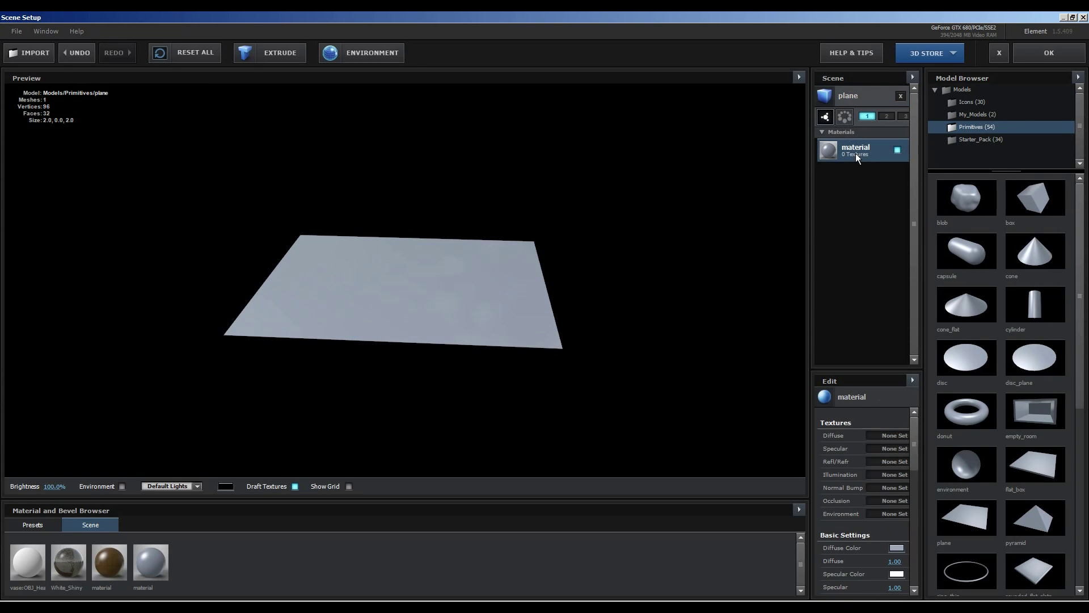
pyautogui.click(32, 525)
pyautogui.scroll(-1, 549, 544)
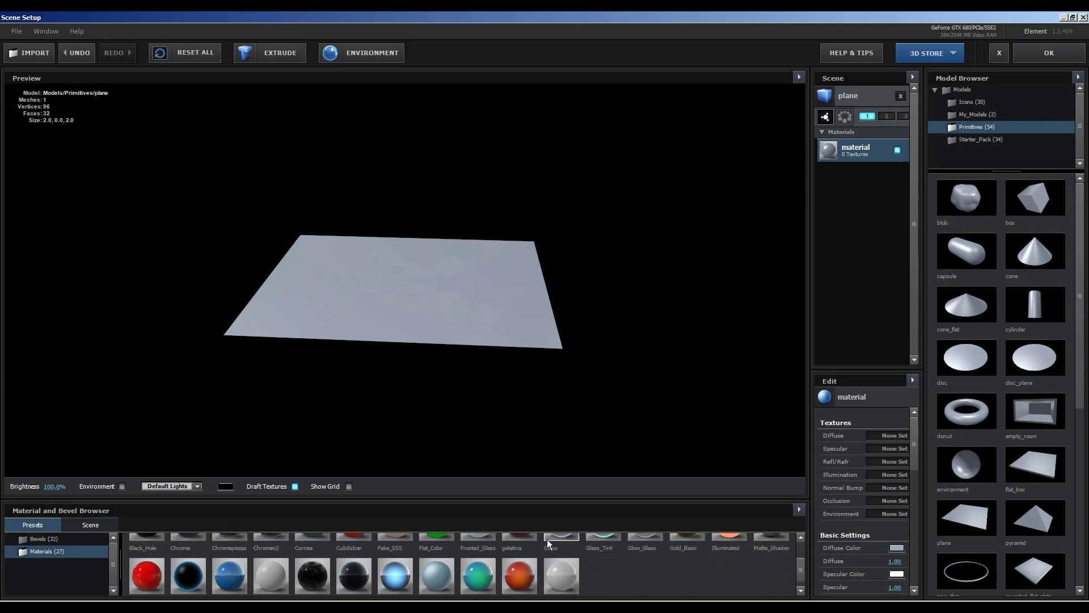
pyautogui.click(561, 570)
# Load WoodFine0051_3_M as the plane's diffuse texture and check the wooden plane in the preview
pyautogui.click(865, 443)
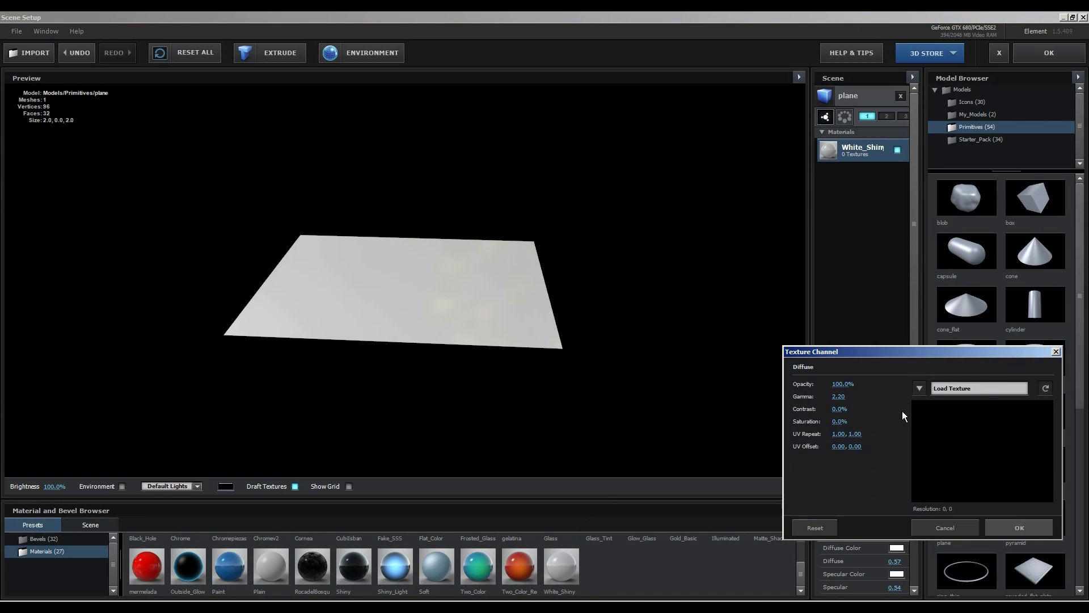
pyautogui.click(919, 388)
pyautogui.click(965, 386)
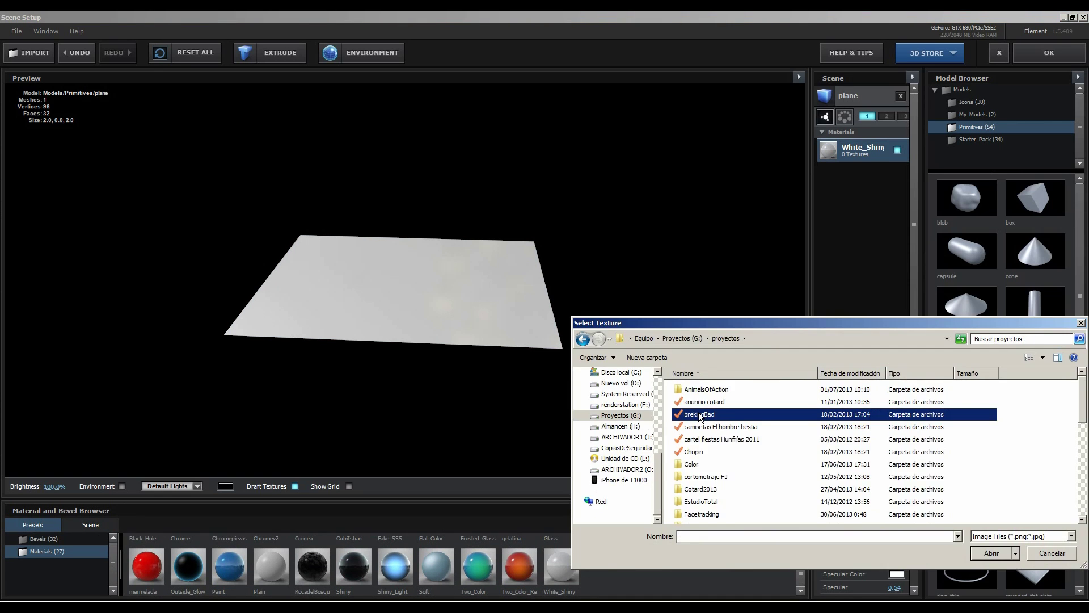
pyautogui.press('Down')
pyautogui.press('Down')
pyautogui.press('Down')
pyautogui.press('Down')
pyautogui.press('Down')
pyautogui.press('Return')
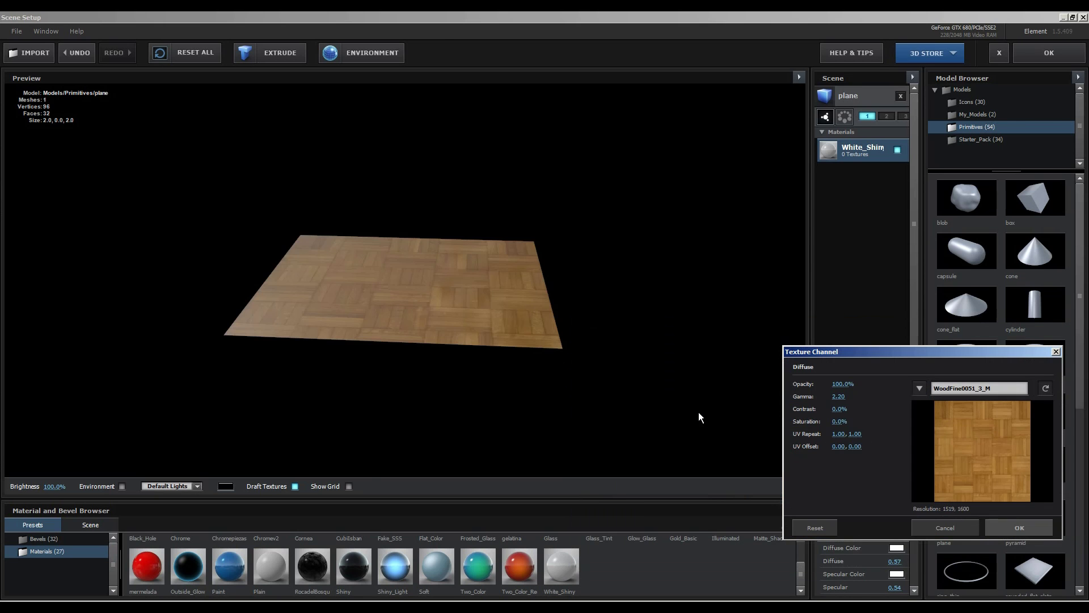
pyautogui.click(1020, 527)
pyautogui.moveTo(342, 334)
pyautogui.mouseDown()
pyautogui.moveTo(377, 311)
pyautogui.moveTo(380, 349)
pyautogui.mouseUp()
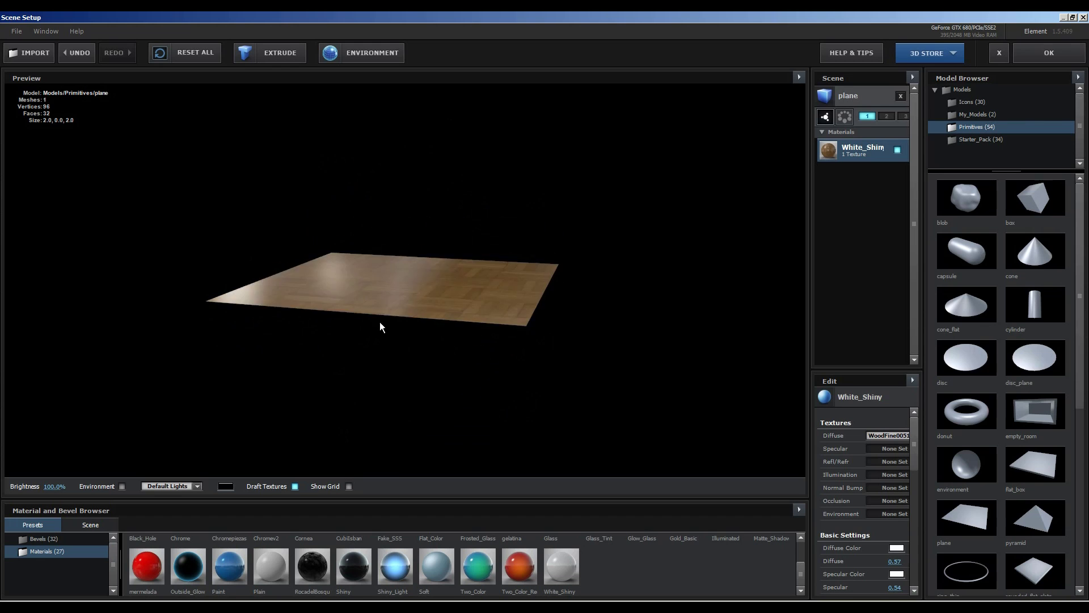
# Apply the floor scene and lower Group 1's position so the floor sits beneath the vase
pyautogui.click(1048, 53)
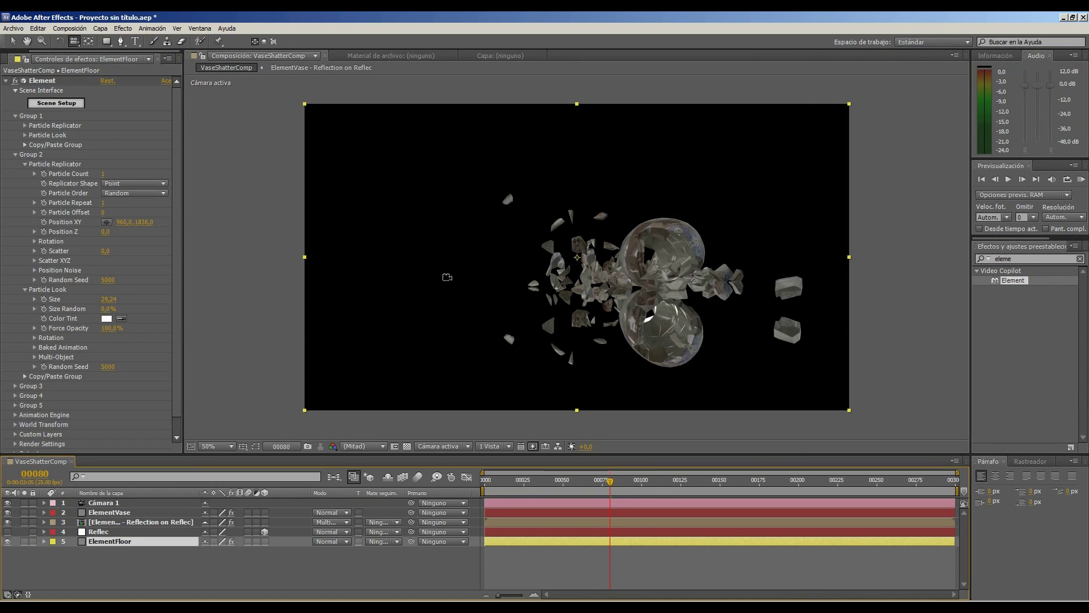
pyautogui.click(15, 155)
pyautogui.click(25, 135)
pyautogui.click(25, 125)
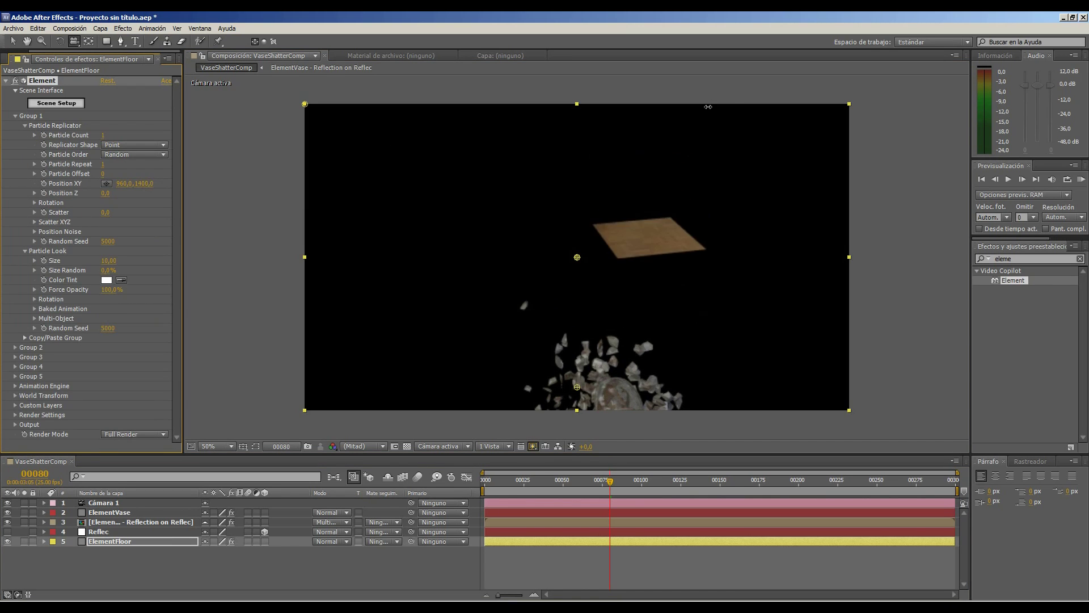
pyautogui.moveTo(170, 181)
pyautogui.mouseDown()
pyautogui.moveTo(628, 303)
pyautogui.moveTo(714, 313)
pyautogui.mouseUp()
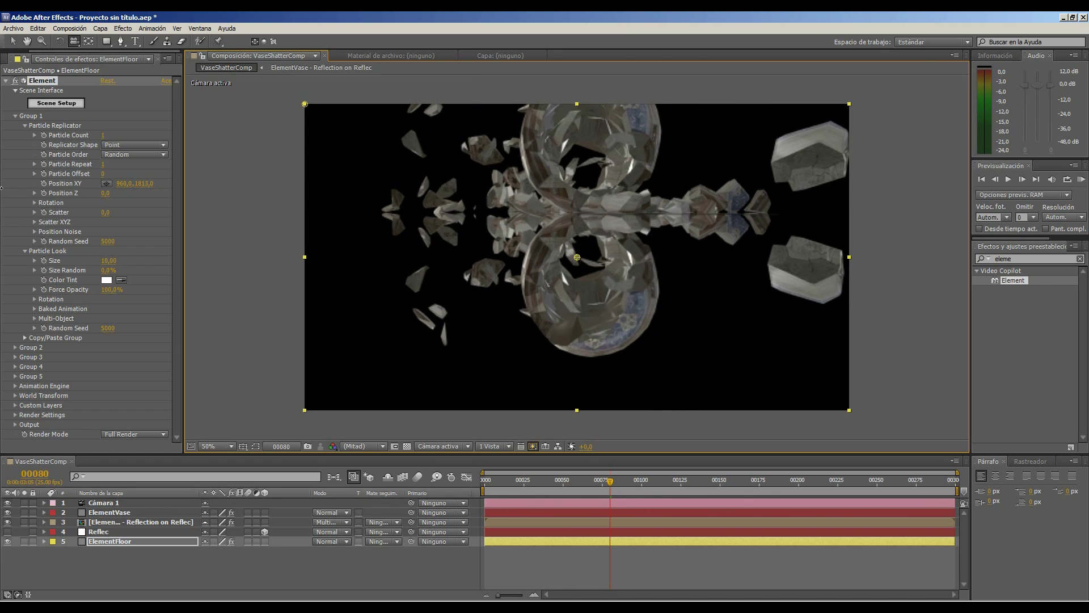
# Set the floor's particle size to 20 and its replicator shape to Plane
pyautogui.click(111, 261)
pyautogui.write('20')
pyautogui.press('Return')
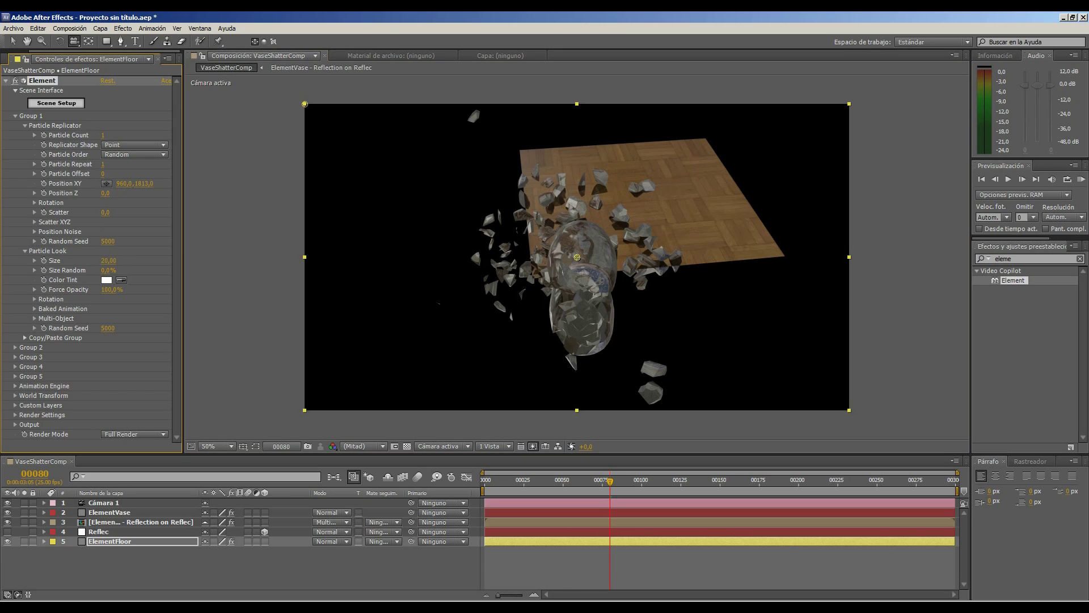
pyautogui.click(134, 144)
pyautogui.click(125, 180)
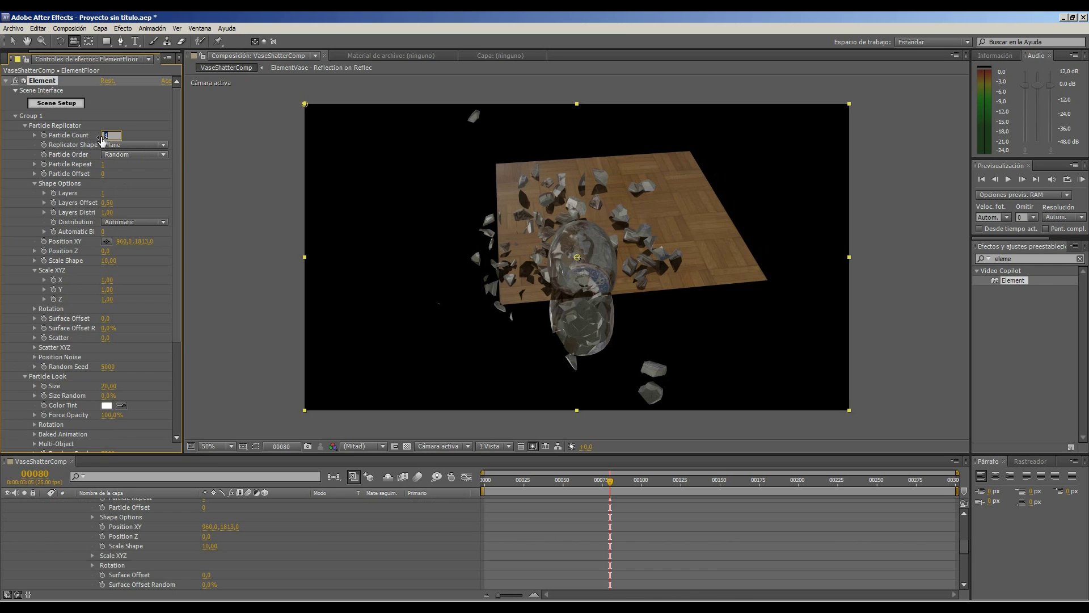
# Set the floor particle count to 9, scale shape to about 79.7, and orbit the camera across it
pyautogui.write('9')
pyautogui.press('Return')
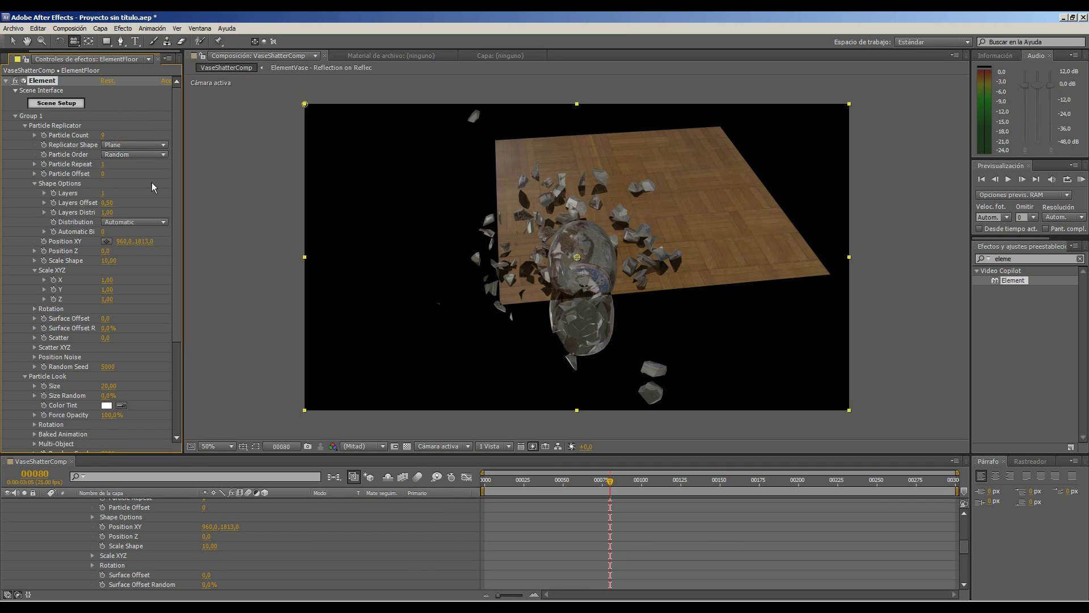
pyautogui.moveTo(124, 265)
pyautogui.mouseDown()
pyautogui.moveTo(489, 220)
pyautogui.moveTo(466, 226)
pyautogui.mouseUp()
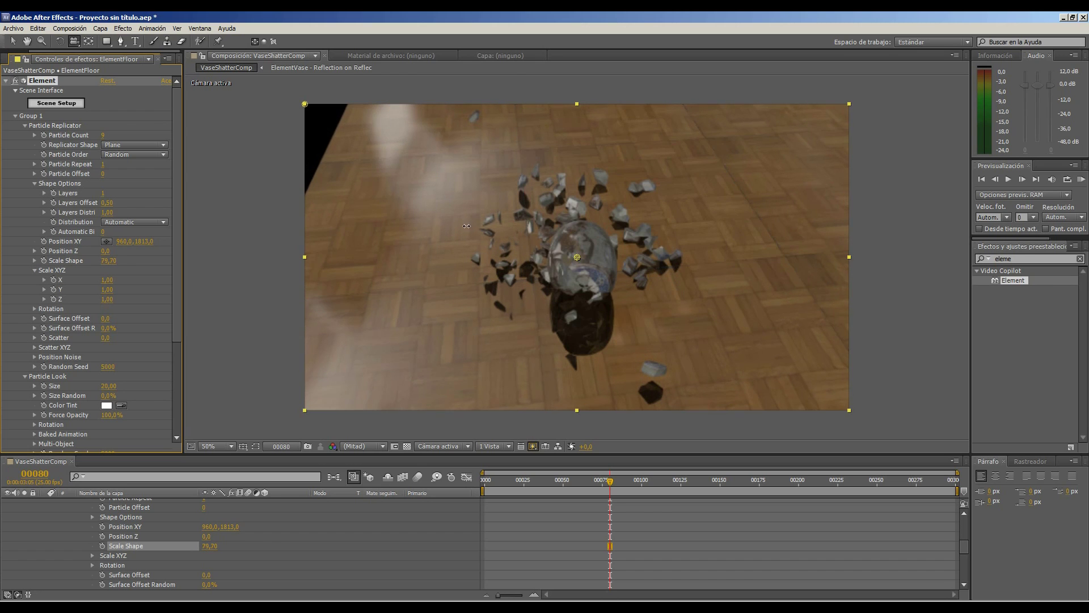
pyautogui.moveTo(665, 260); pyautogui.dragTo(303, 401)
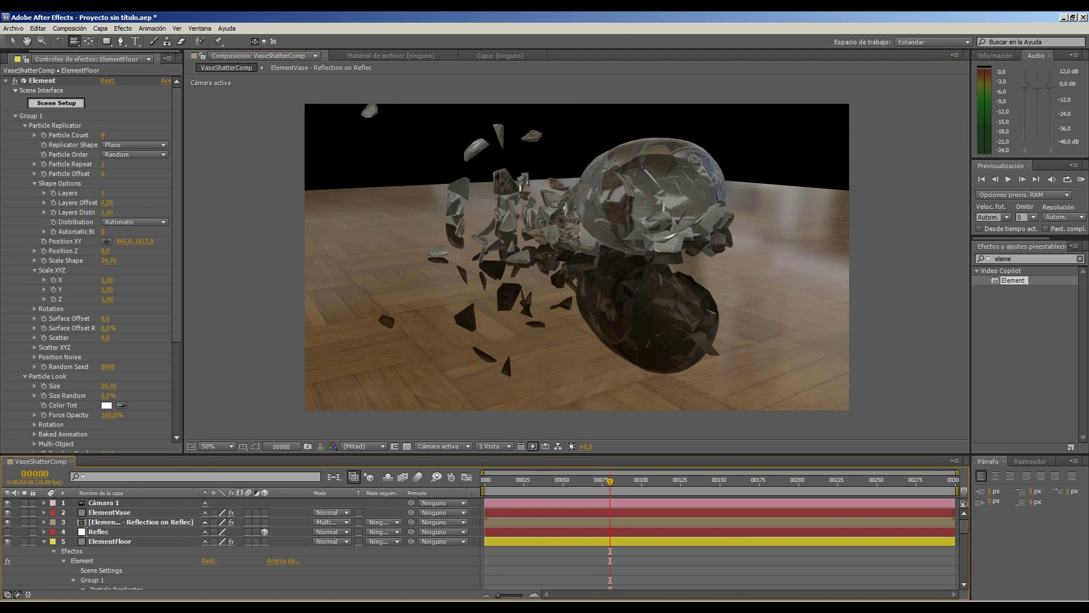
pyautogui.click(44, 542)
# Label the reflection layer blue, blend it in Luz suave mode, with intensity 55 and rolloff 33
pyautogui.click(118, 523)
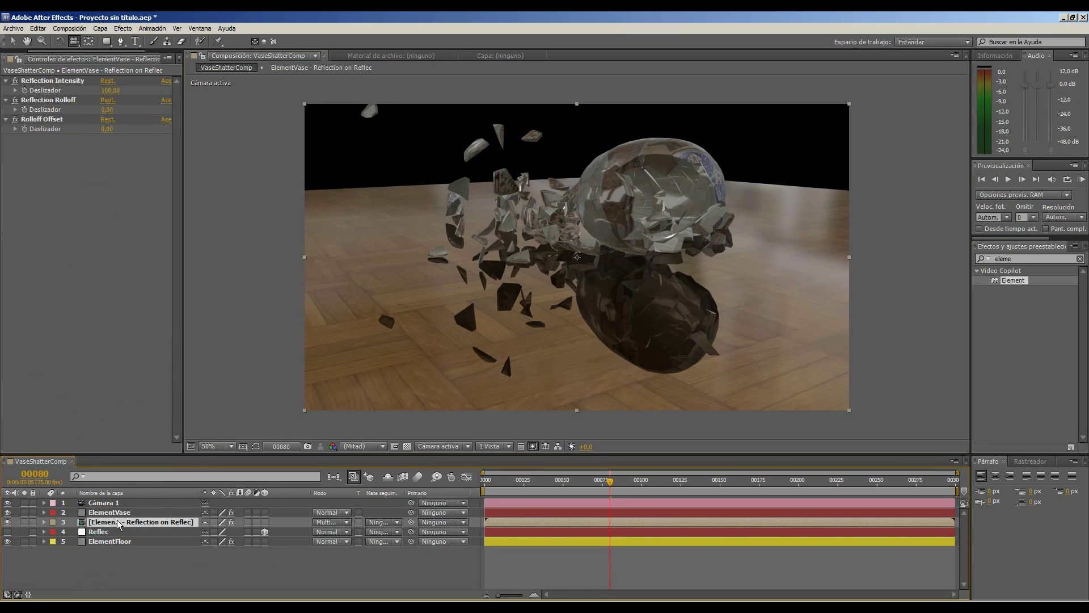
pyautogui.click(53, 522)
pyautogui.click(63, 451)
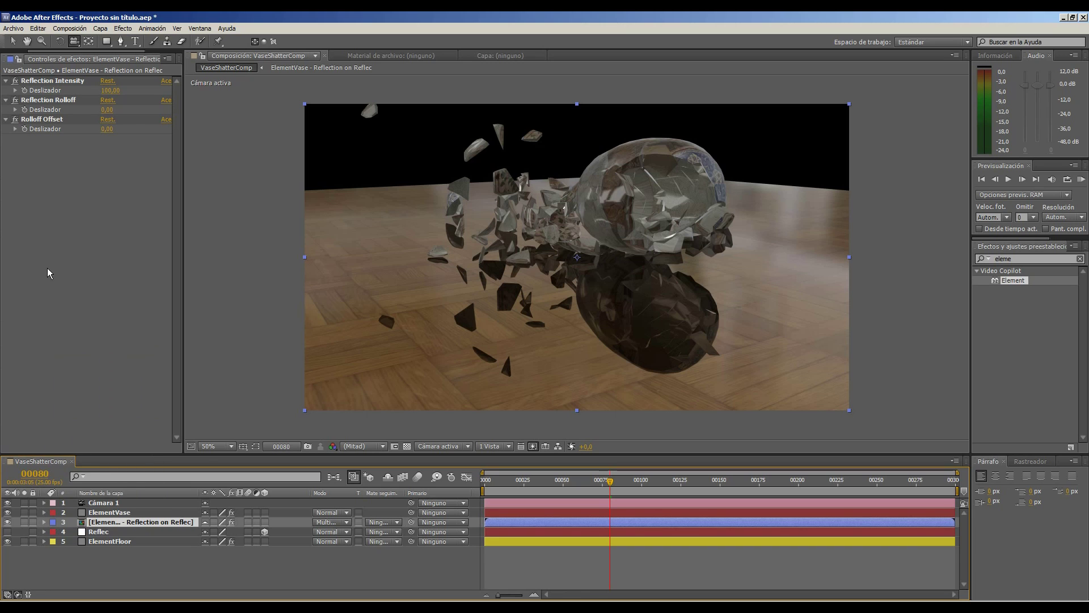
pyautogui.moveTo(105, 109)
pyautogui.mouseDown()
pyautogui.moveTo(106, 94)
pyautogui.moveTo(80, 92)
pyautogui.mouseUp()
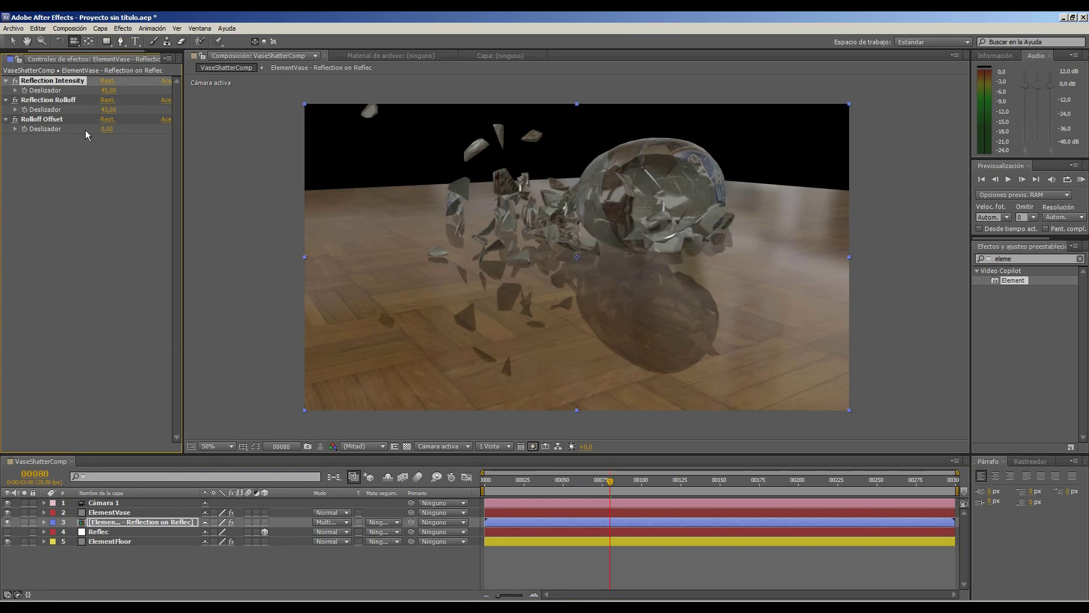
pyautogui.click(332, 521)
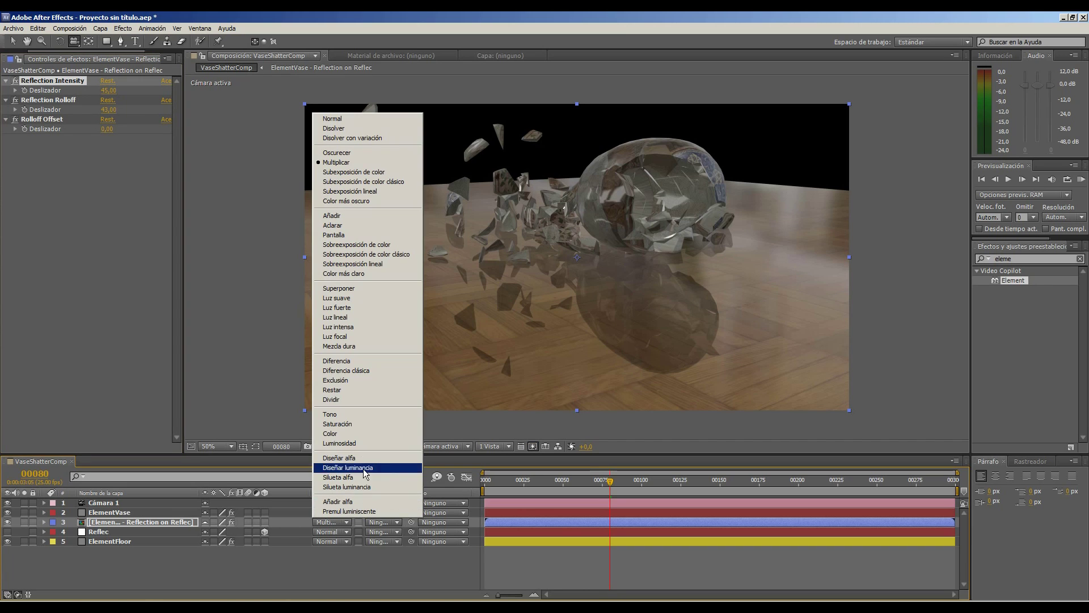
pyautogui.click(364, 298)
pyautogui.moveTo(108, 91)
pyautogui.mouseDown()
pyautogui.moveTo(112, 109)
pyautogui.moveTo(99, 110)
pyautogui.mouseUp()
# Add Desenfoque direccional to the reflection layer with a blur length of 10
pyautogui.click(1021, 259)
pyautogui.write('dese')
pyautogui.click(981, 258)
pyautogui.click(995, 209)
pyautogui.moveTo(1036, 405); pyautogui.dragTo(123, 525)
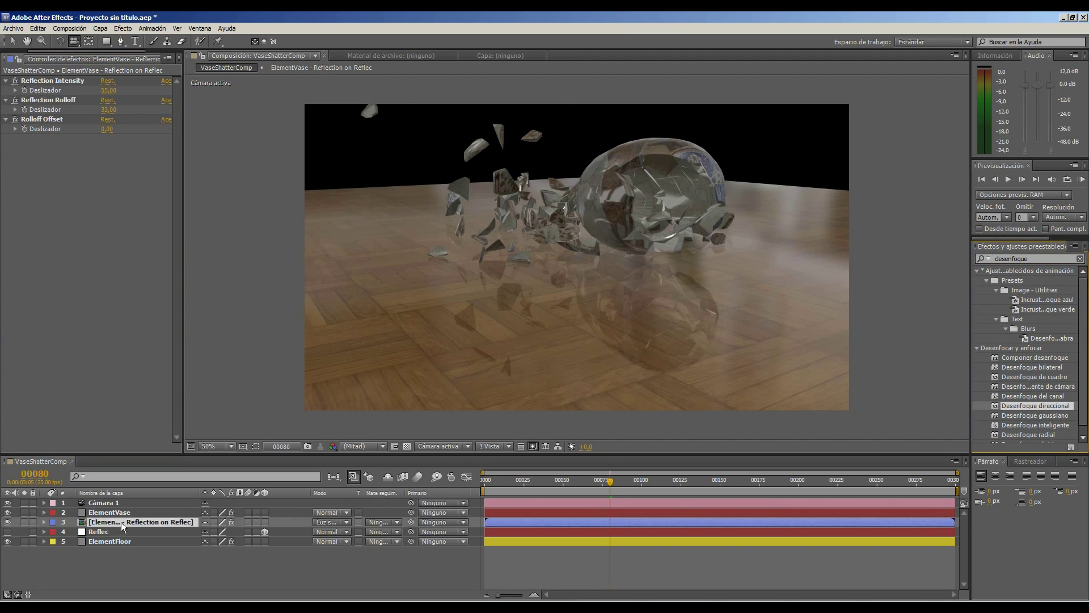
pyautogui.press('v')
pyautogui.press('BackSpace')
pyautogui.write('0')
pyautogui.press('Return')
pyautogui.click(618, 480)
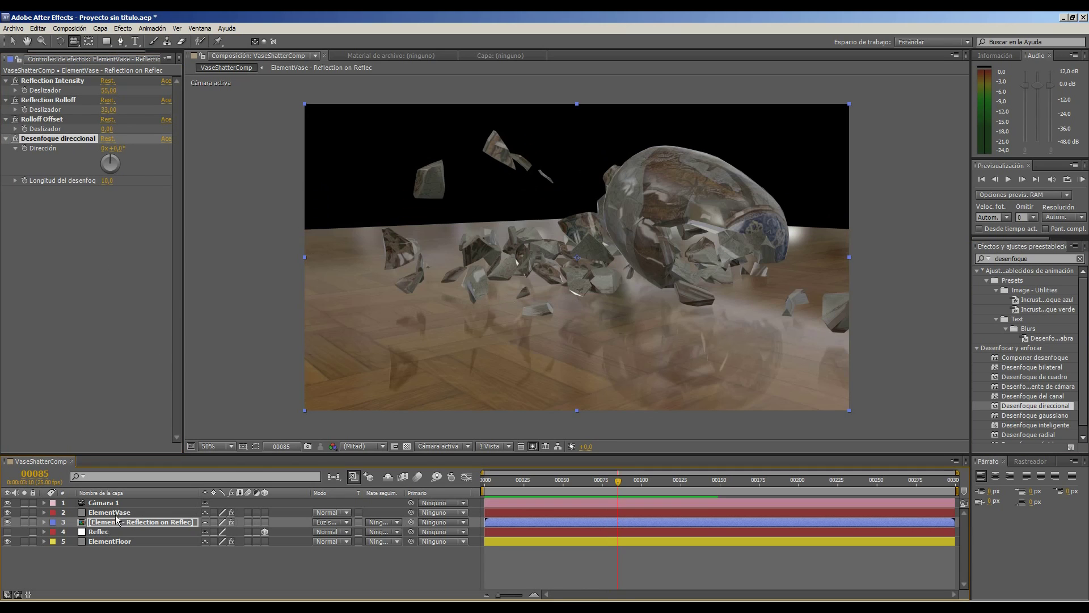
pyautogui.click(109, 512)
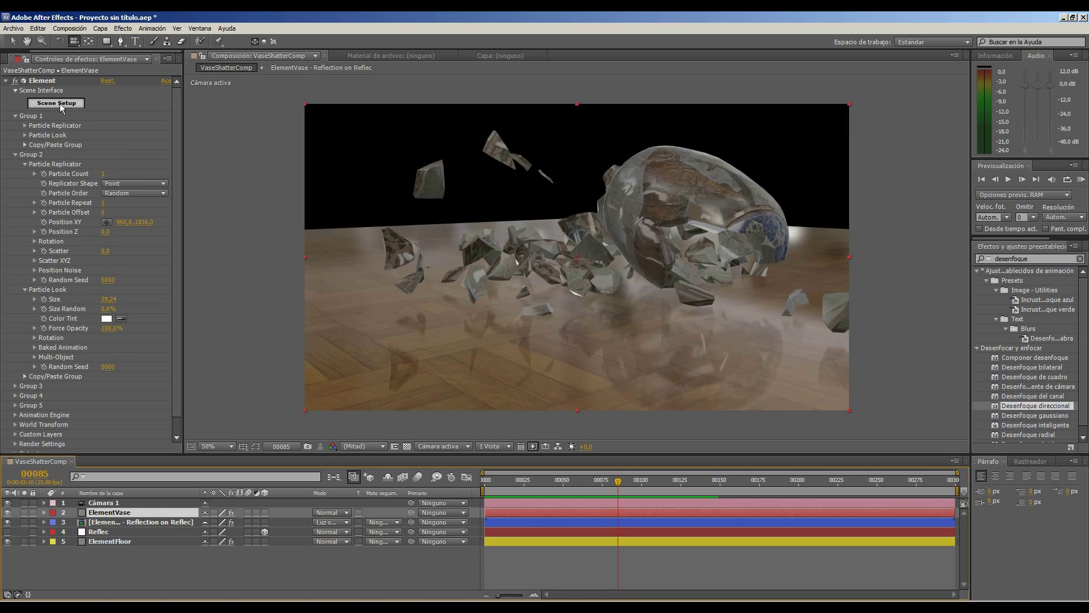
# Add a plane primitive to the ElementVase scene and assign it to group 2
pyautogui.click(59, 104)
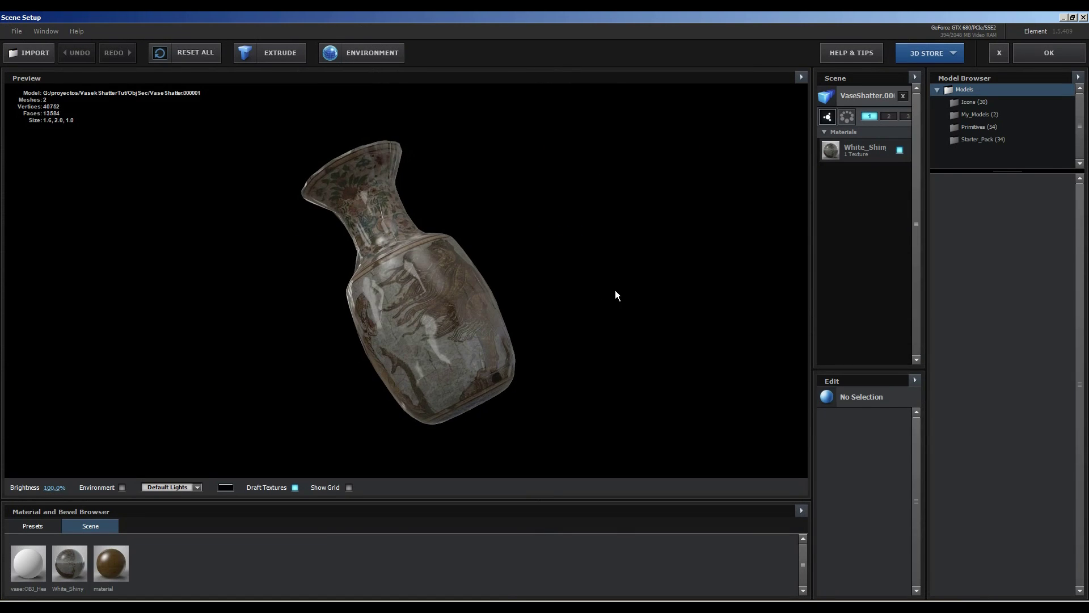
pyautogui.click(992, 127)
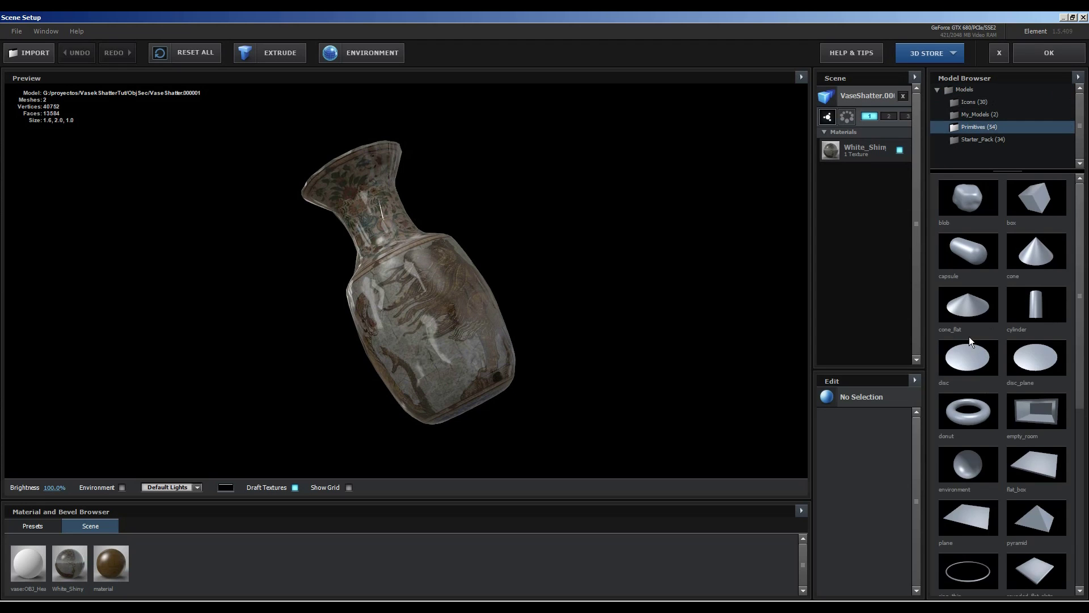
pyautogui.click(968, 514)
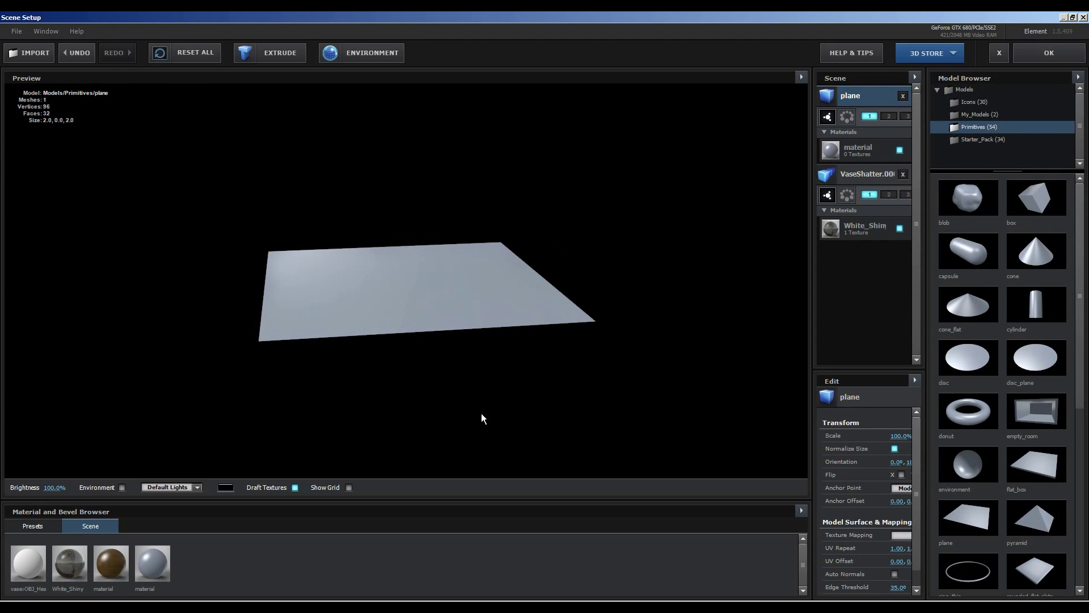
pyautogui.click(886, 115)
# Apply the scene and shift the Group 2 plane slightly into place under the vase
pyautogui.click(1035, 56)
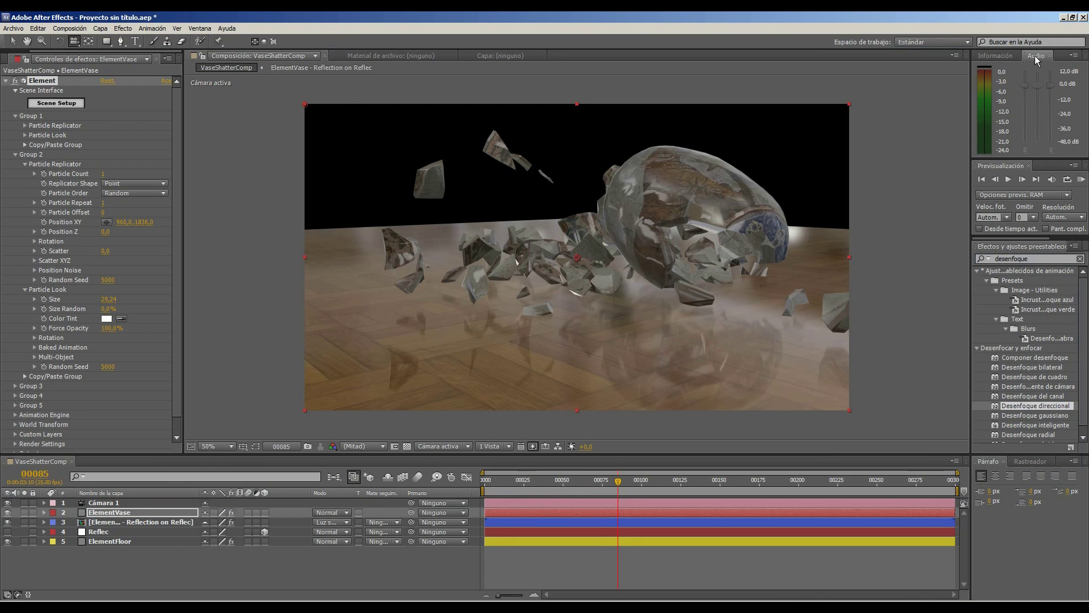
pyautogui.moveTo(142, 222); pyautogui.dragTo(120, 236)
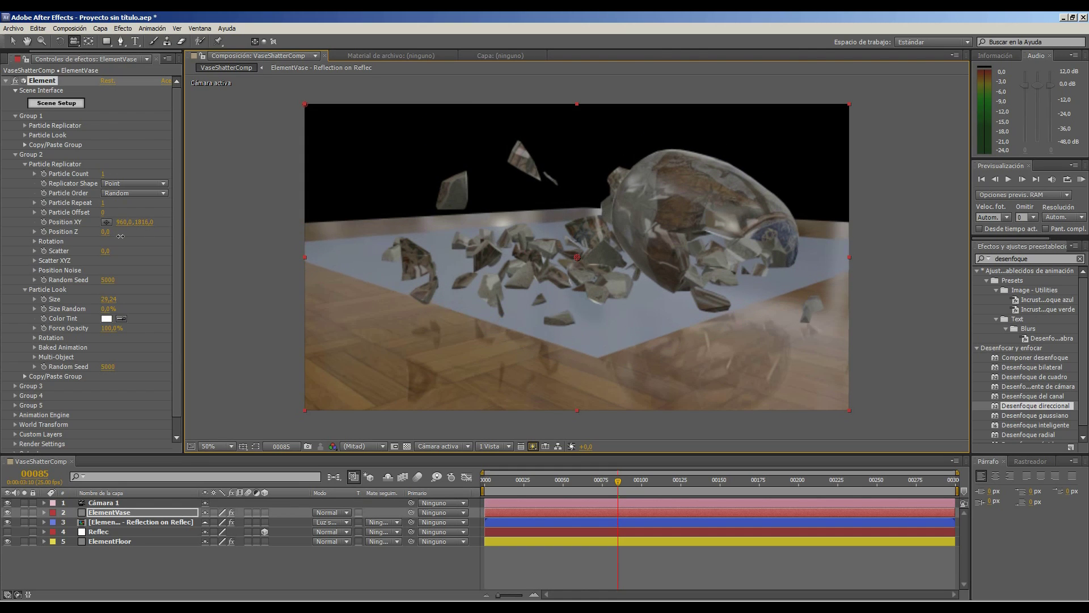
pyautogui.click(16, 154)
pyautogui.click(15, 116)
# Raise the ambient occlusion intensity to about 5 in the render settings
pyautogui.click(16, 193)
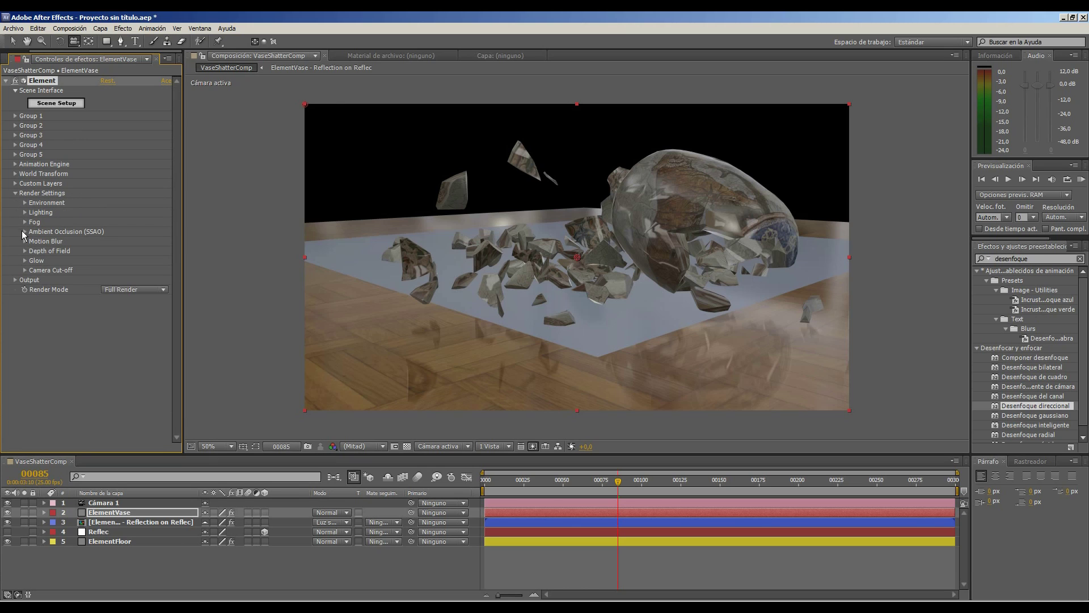
pyautogui.click(24, 232)
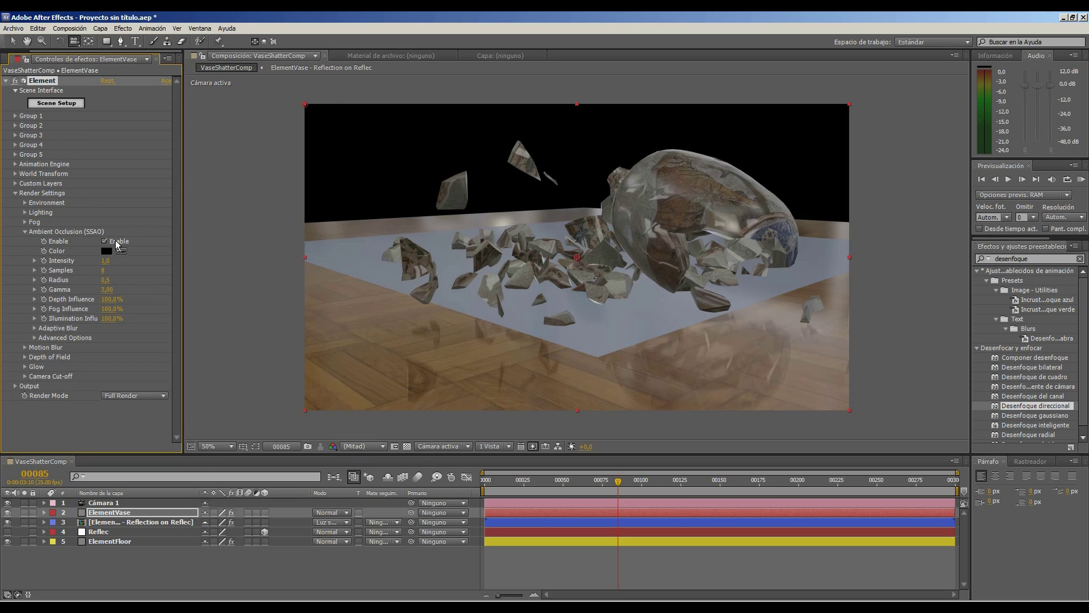
pyautogui.moveTo(106, 261)
pyautogui.mouseDown()
pyautogui.moveTo(139, 259)
pyautogui.moveTo(97, 282)
pyautogui.moveTo(90, 260)
pyautogui.mouseUp()
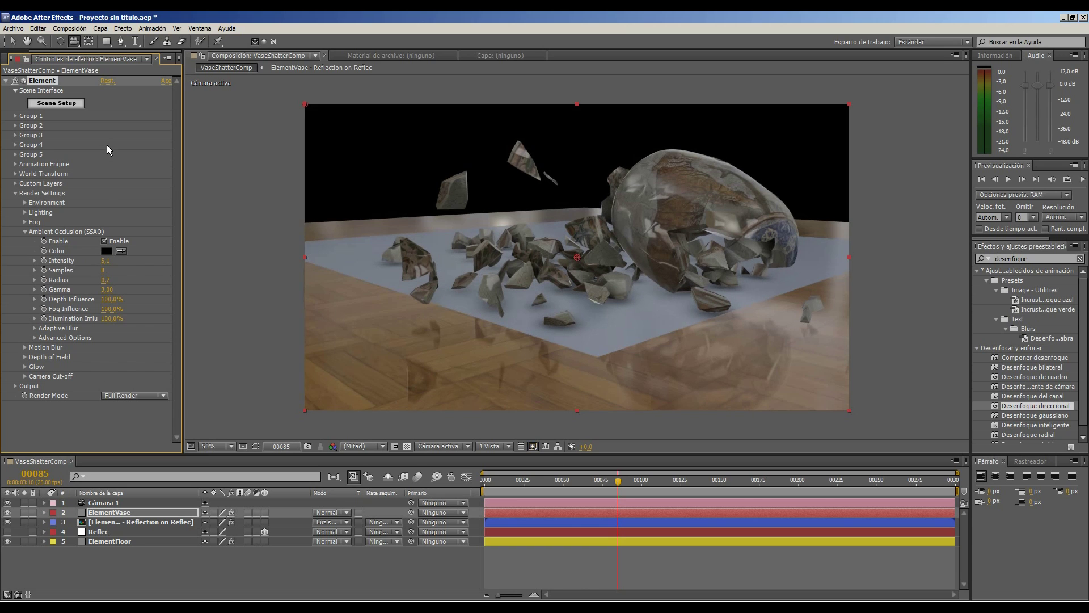
pyautogui.click(69, 103)
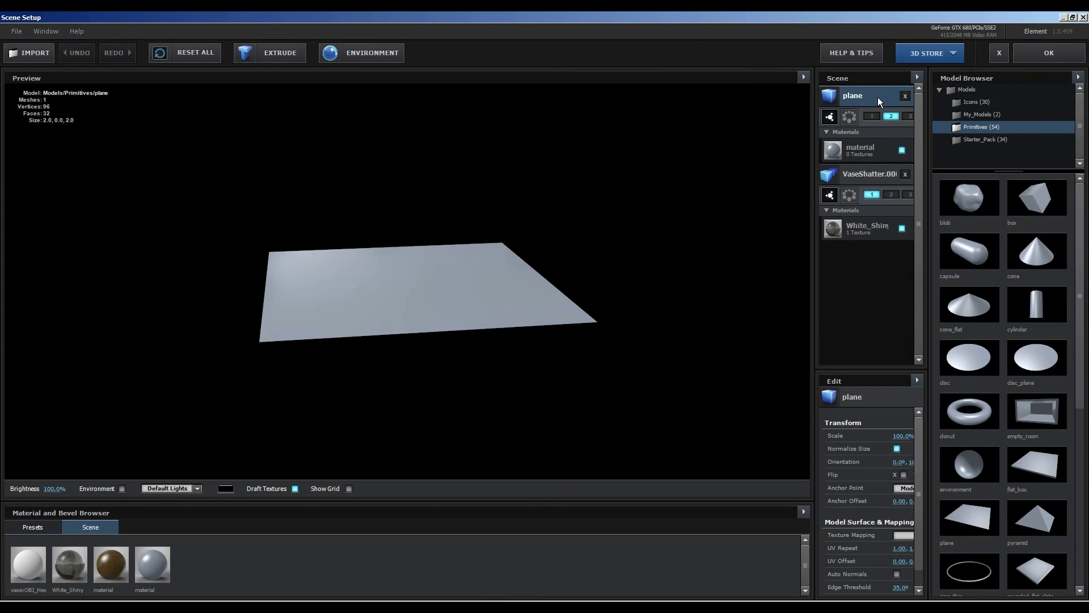
# Give the plane the Matte_Shadow material, then lower occlusion intensity to 4,1
pyautogui.click(30, 528)
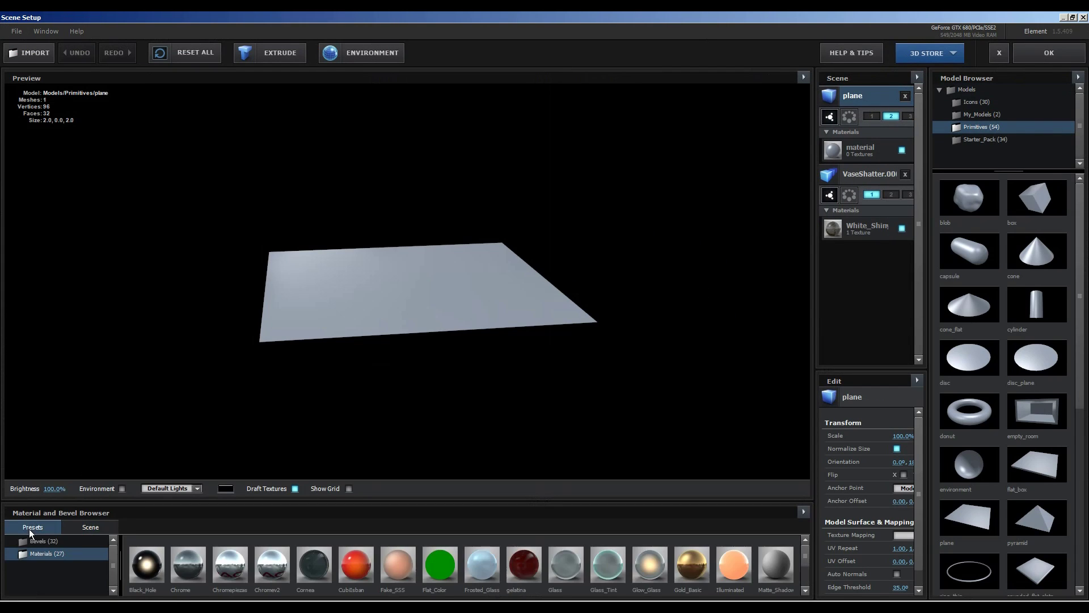
pyautogui.click(780, 566)
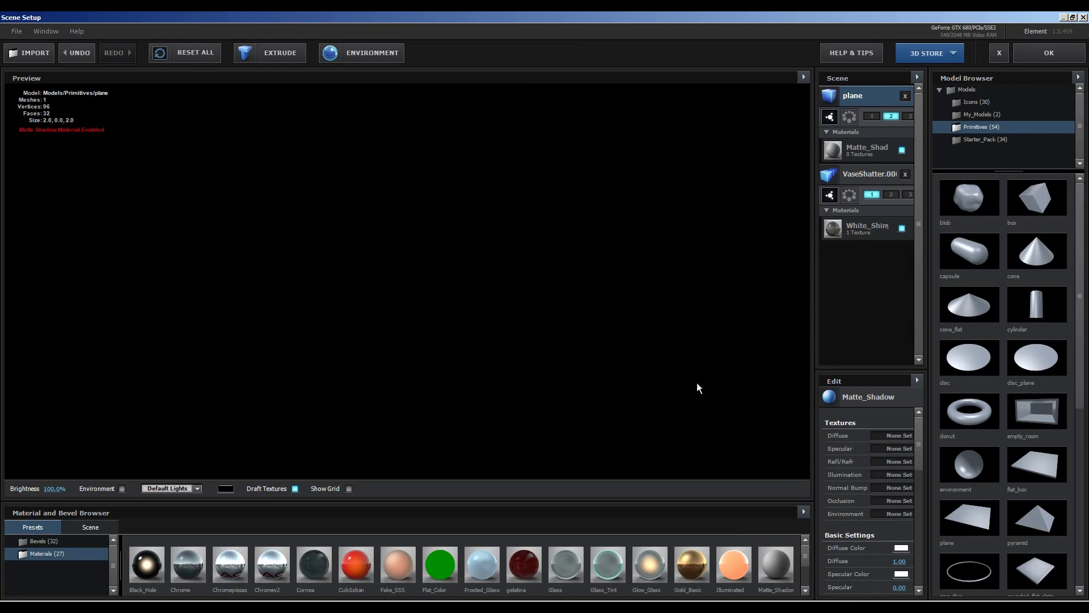
pyautogui.click(1036, 47)
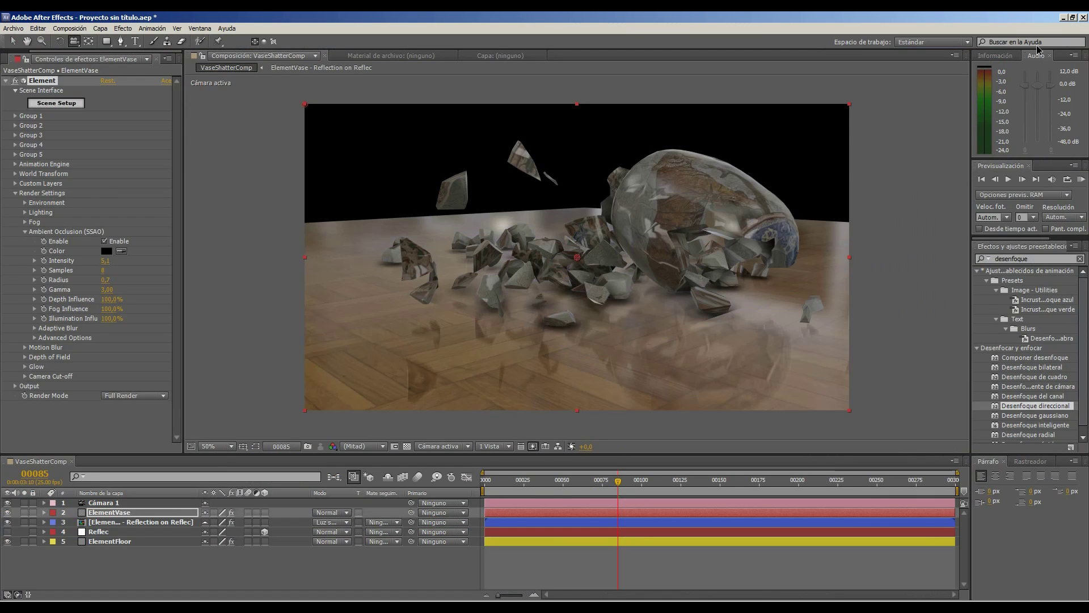
pyautogui.moveTo(106, 261); pyautogui.dragTo(100, 261)
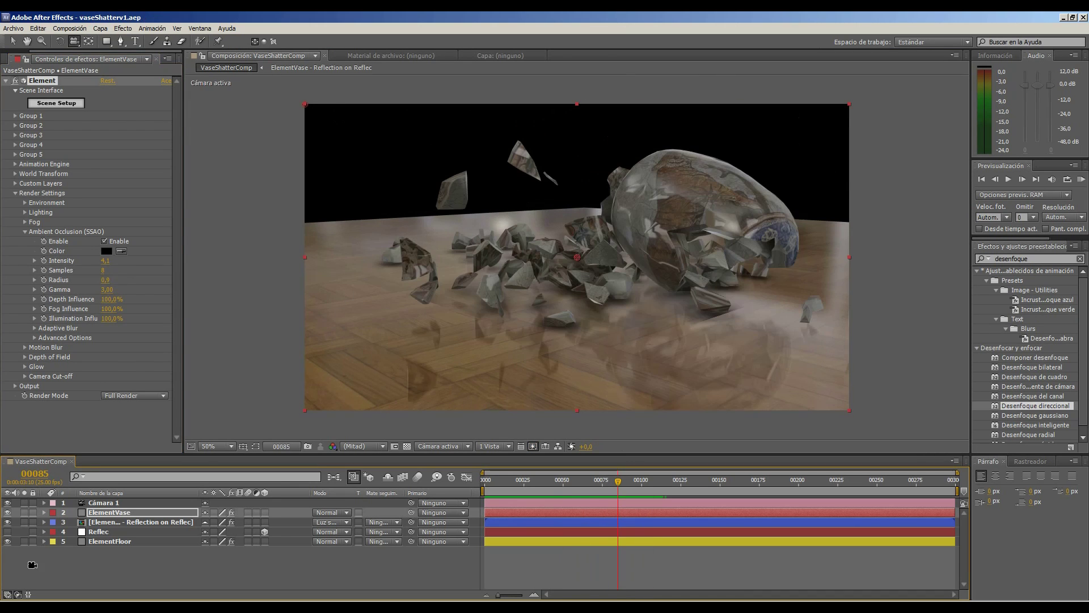
# Turn on Show in BG for ElementFloor's environment and orbit the camera to a new angle
pyautogui.click(101, 542)
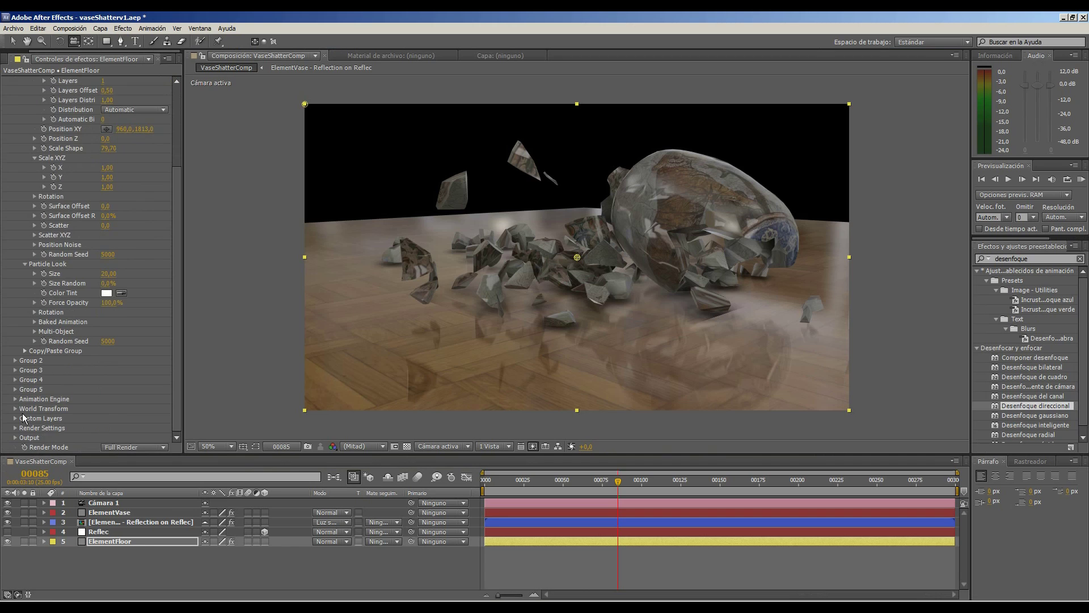
pyautogui.click(15, 428)
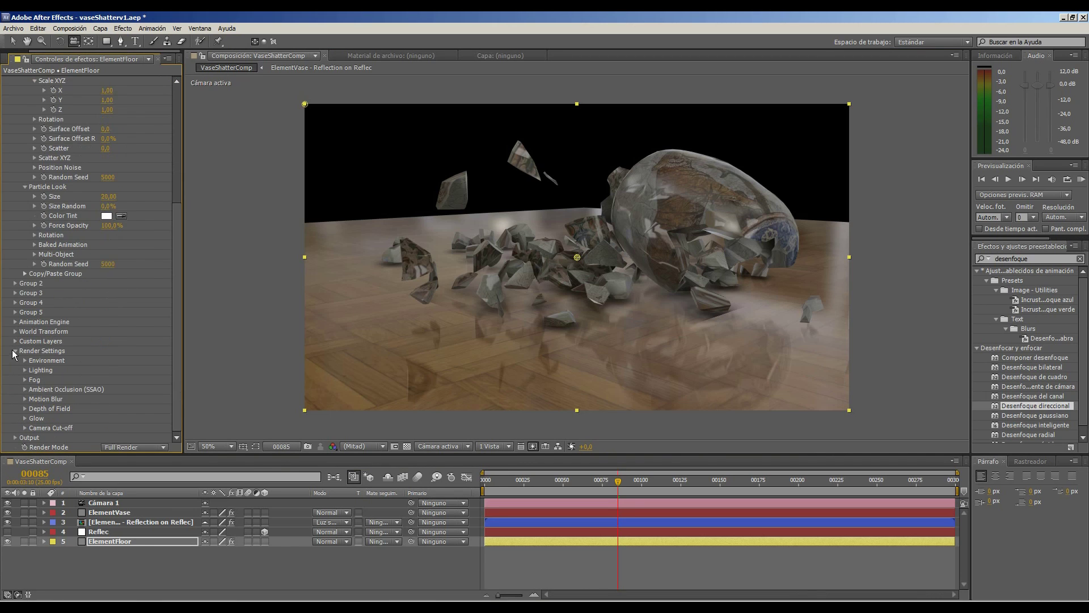
pyautogui.click(24, 361)
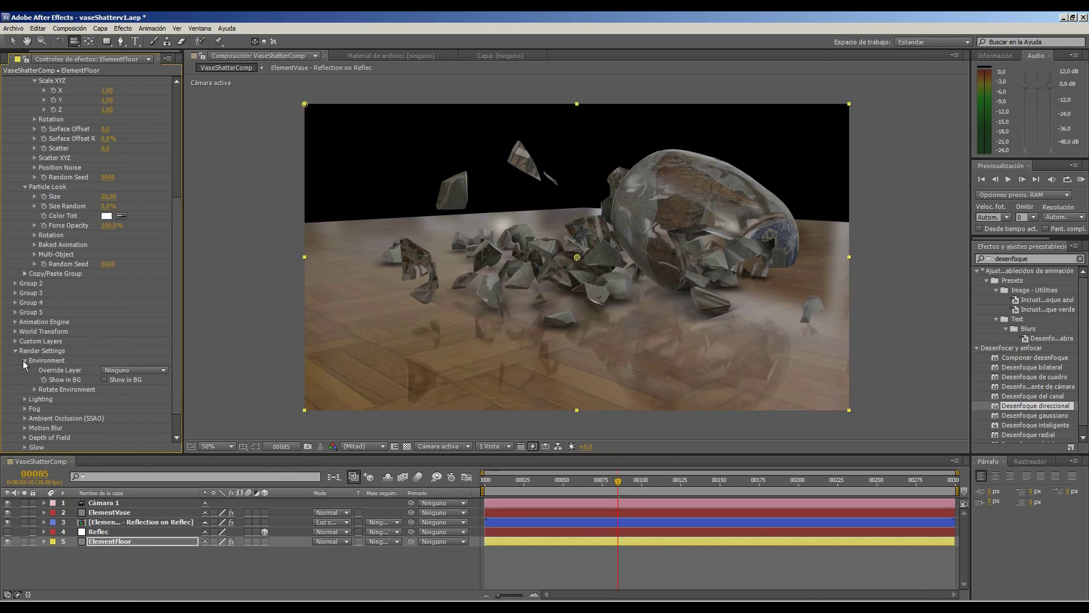
pyautogui.click(118, 380)
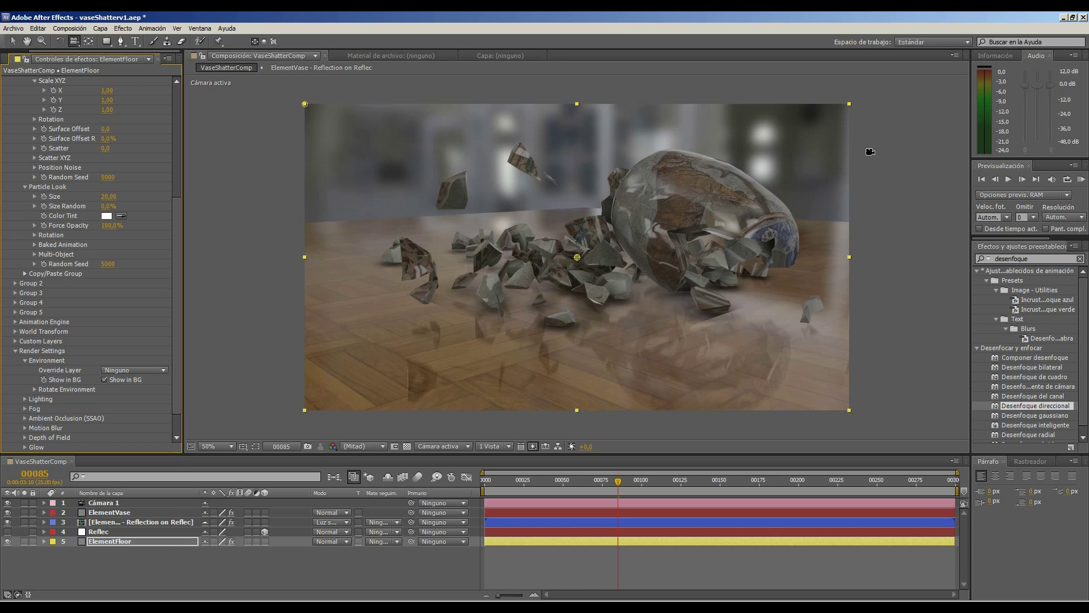
pyautogui.moveTo(710, 233)
pyautogui.mouseDown()
pyautogui.moveTo(627, 233)
pyautogui.moveTo(661, 244)
pyautogui.moveTo(636, 249)
pyautogui.mouseUp()
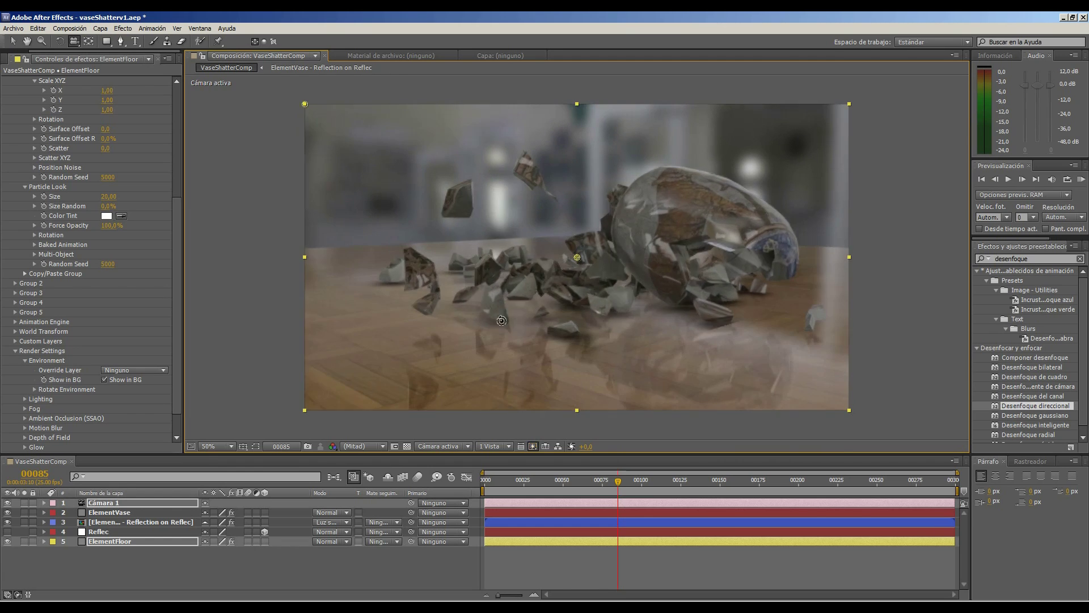
pyautogui.press('`')
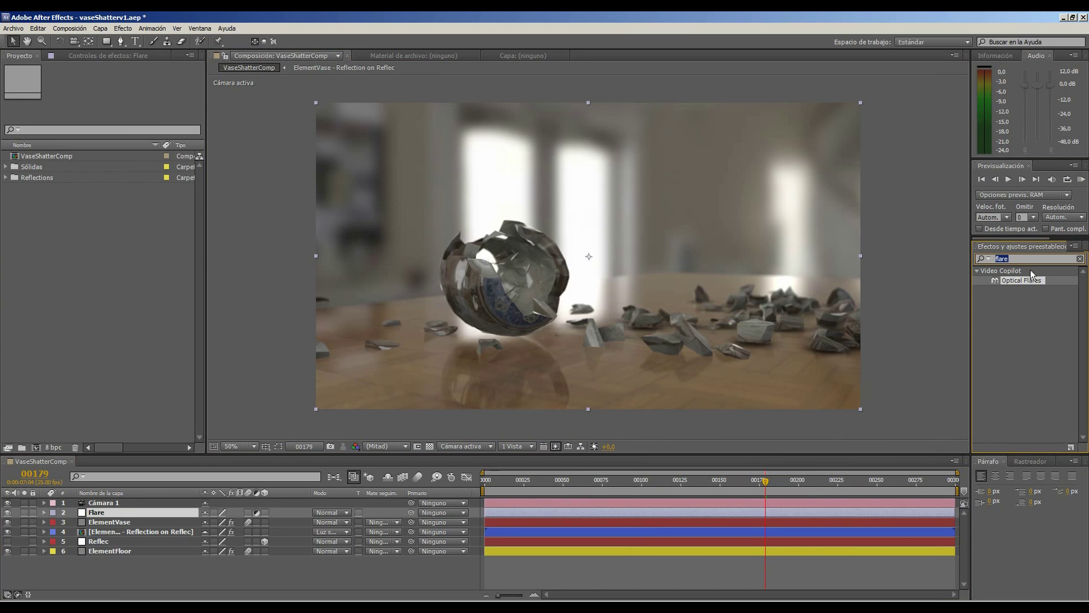
pyautogui.write('flare')
# Apply Optical Flares to the Flare layer in Over Original mode with a Natural Flares preset
pyautogui.moveTo(1021, 280); pyautogui.dragTo(124, 512)
pyautogui.click(132, 243)
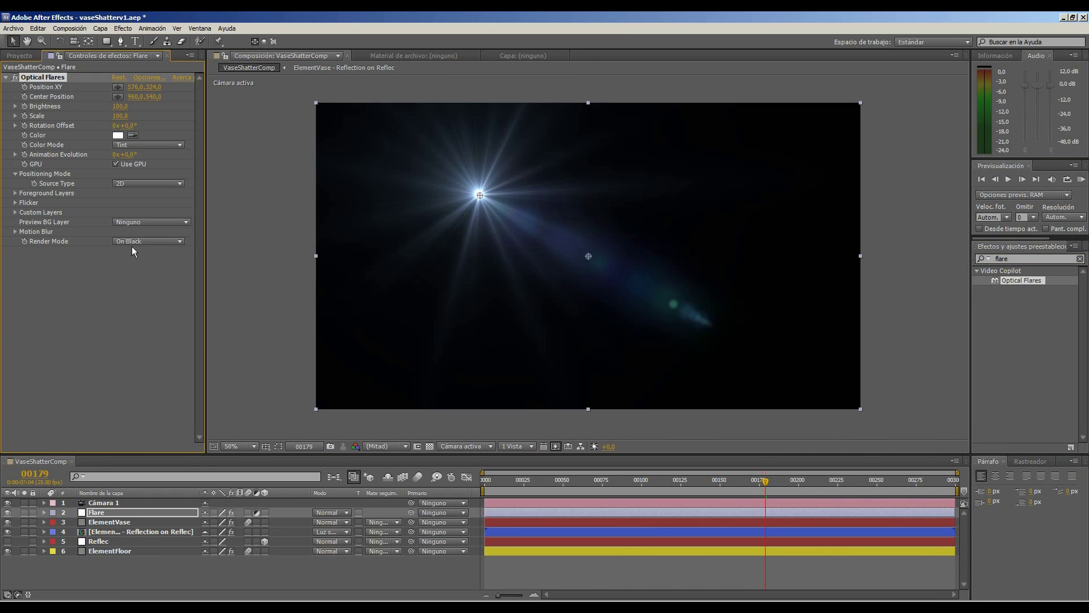
pyautogui.click(140, 271)
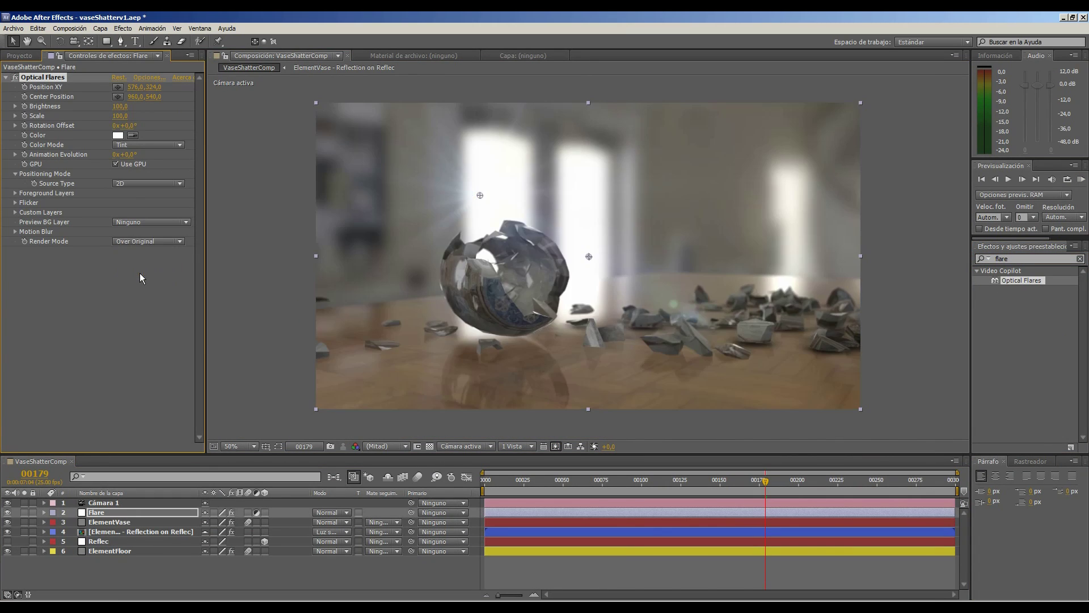
pyautogui.click(148, 77)
pyautogui.click(754, 381)
pyautogui.doubleClick(749, 426)
pyautogui.moveTo(822, 429); pyautogui.dragTo(823, 472)
pyautogui.click(718, 456)
pyautogui.click(792, 163)
# Place the flare near the top of the frame and make it a 3D source pushed back and right
pyautogui.moveTo(480, 194); pyautogui.dragTo(500, 146)
pyautogui.click(148, 144)
pyautogui.click(138, 164)
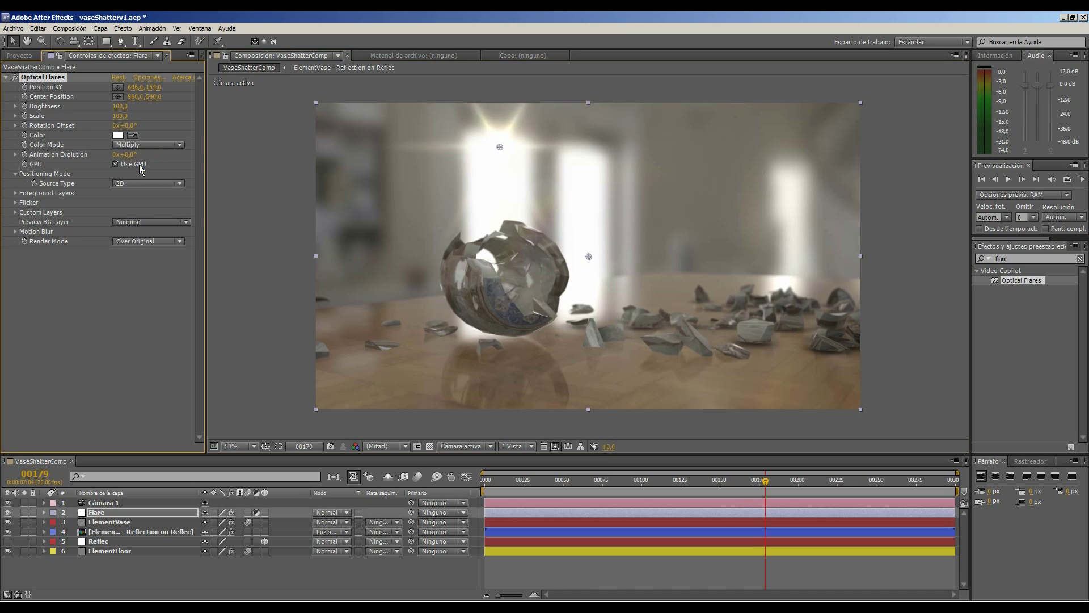
pyautogui.click(148, 184)
pyautogui.click(135, 211)
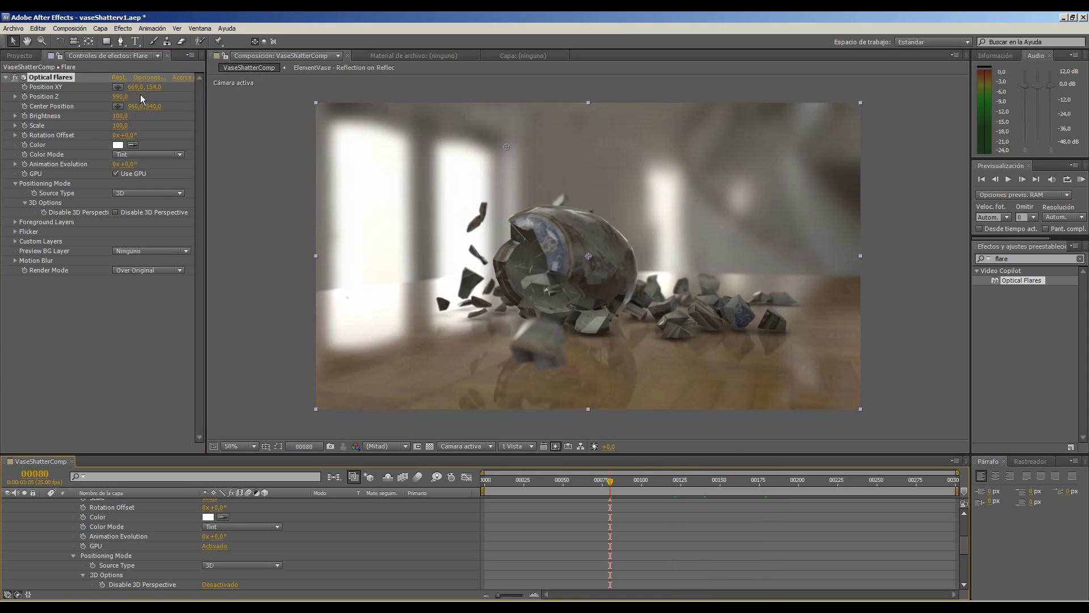
pyautogui.moveTo(133, 88); pyautogui.dragTo(415, 82)
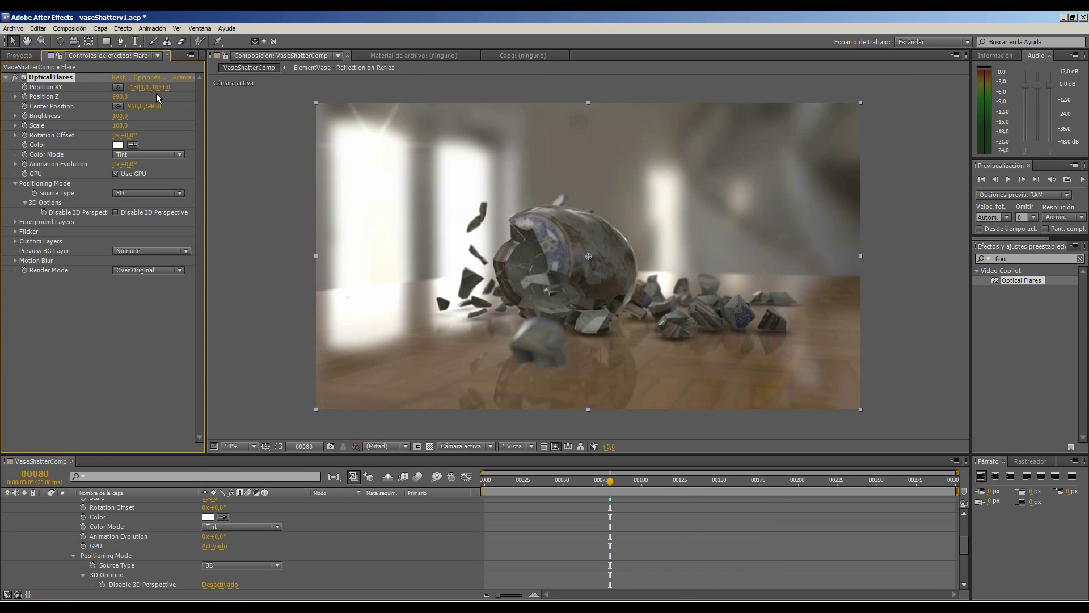
# Keyframe the flare brightness fading down to 0 at a later frame
pyautogui.click(679, 480)
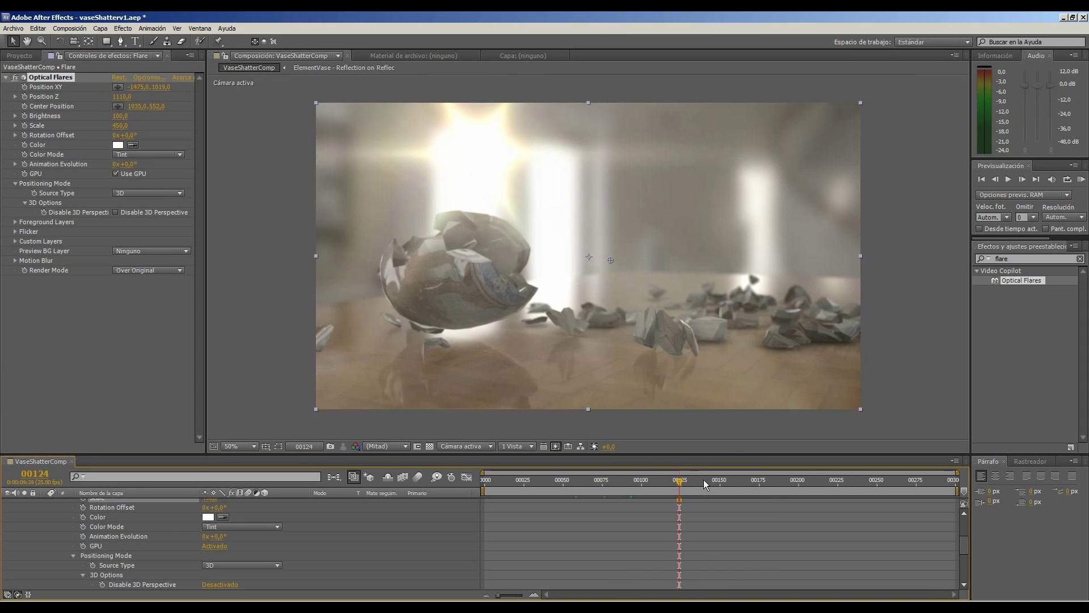
pyautogui.click(703, 479)
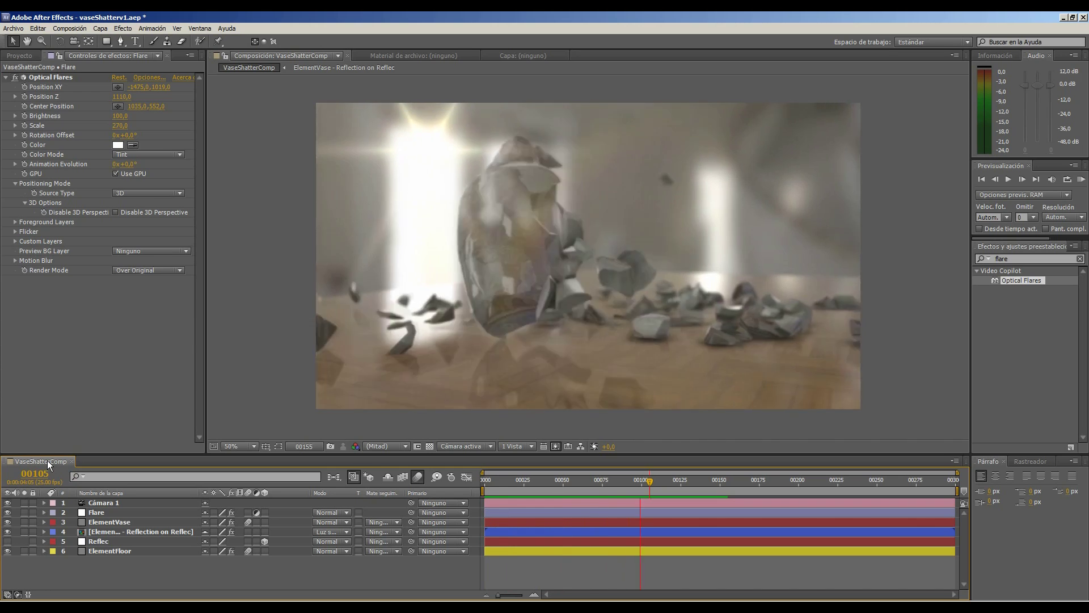
pyautogui.click(25, 127)
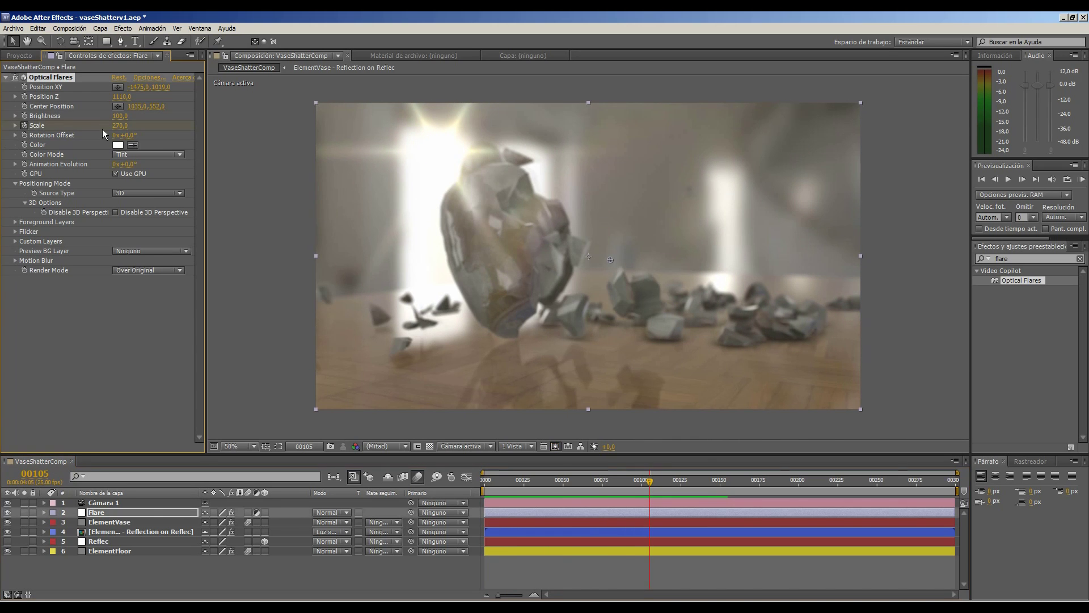
pyautogui.press('pagedown')
pyautogui.press('pagedown')
pyautogui.press('pagedown')
pyautogui.click(24, 116)
pyautogui.moveTo(120, 116); pyautogui.dragTo(98, 119)
pyautogui.press('pagedown')
pyautogui.press('pagedown')
pyautogui.press('pagedown')
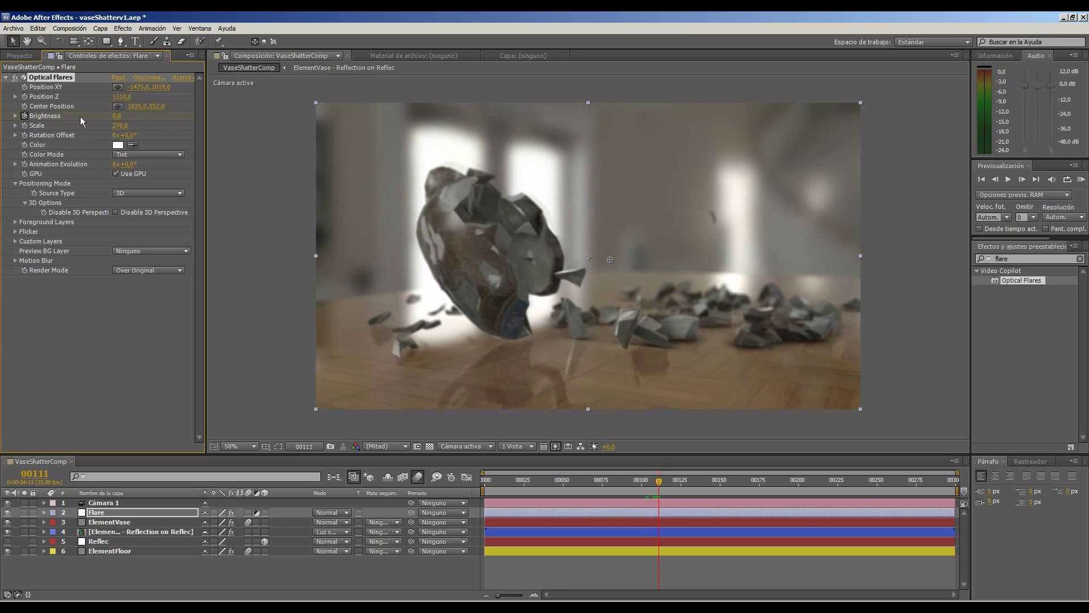